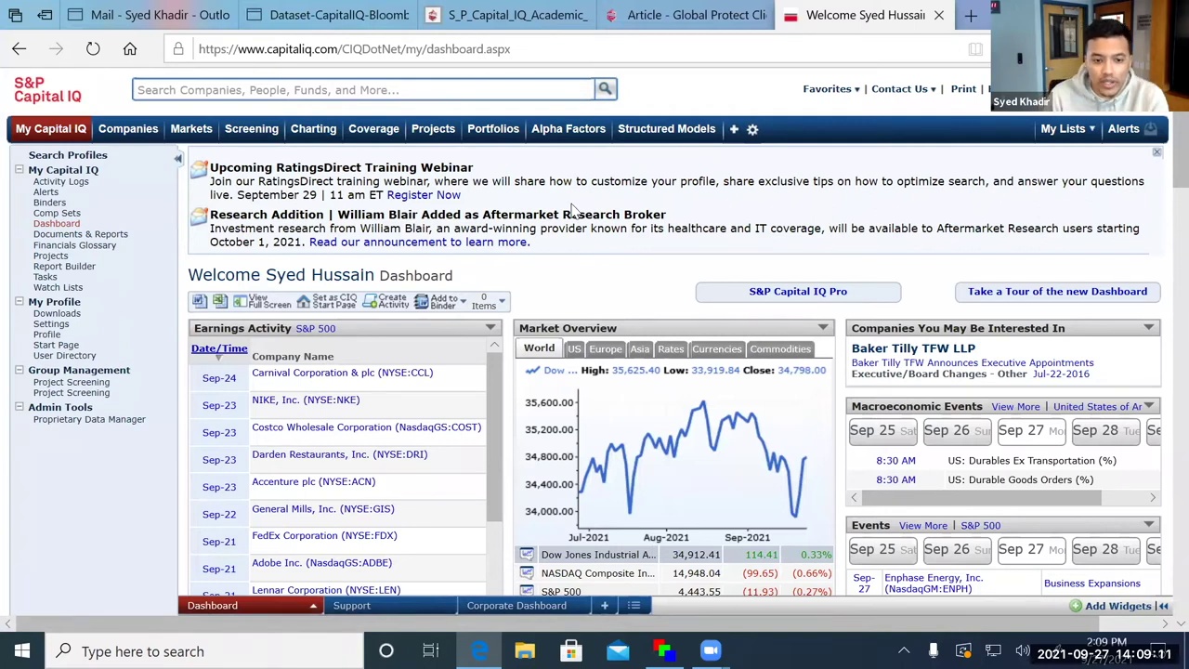
scroll(573, 210, down, 4)
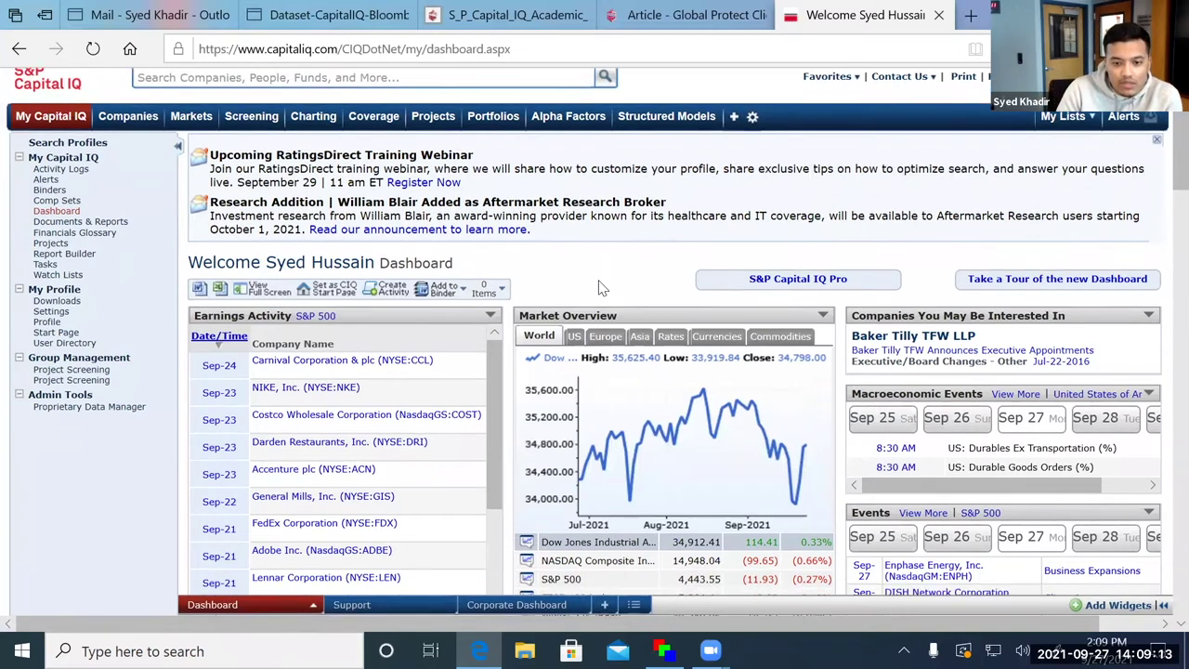
scroll(595, 323, up, 1)
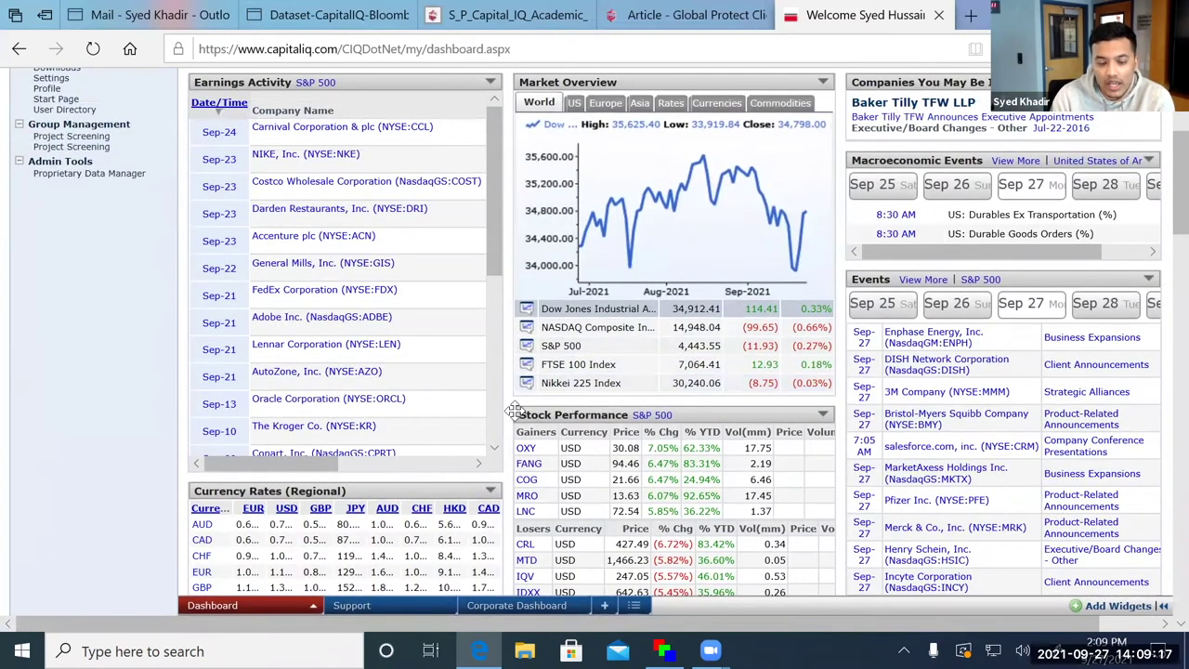
scroll(520, 418, down, 2)
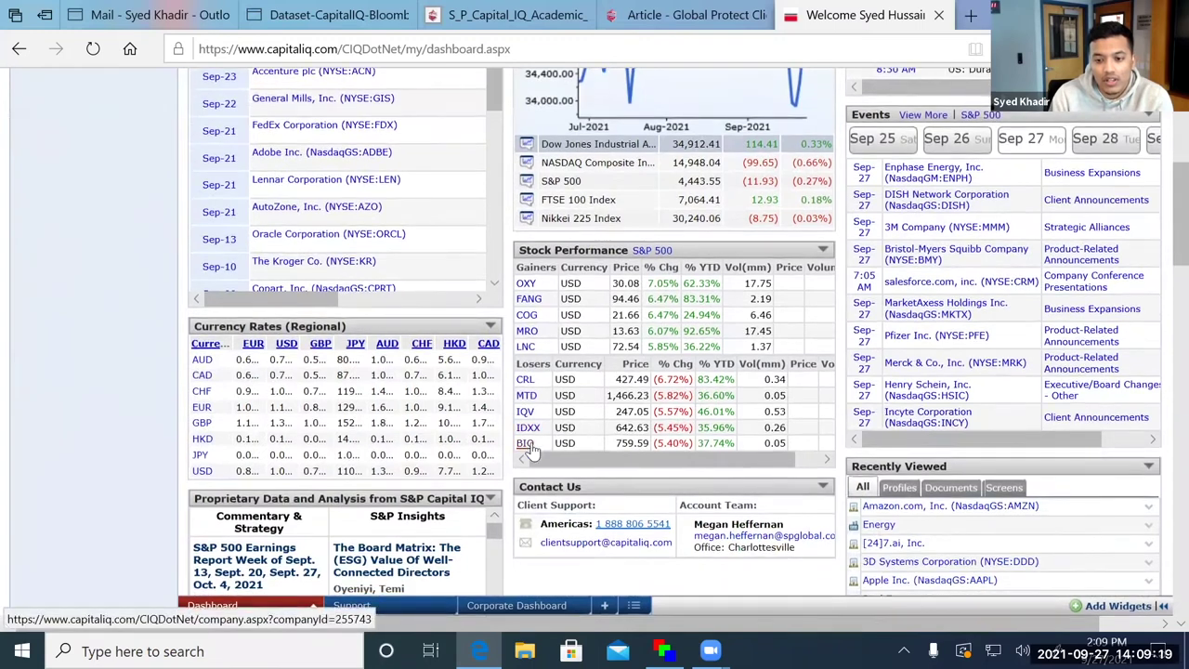
scroll(530, 450, down, 3)
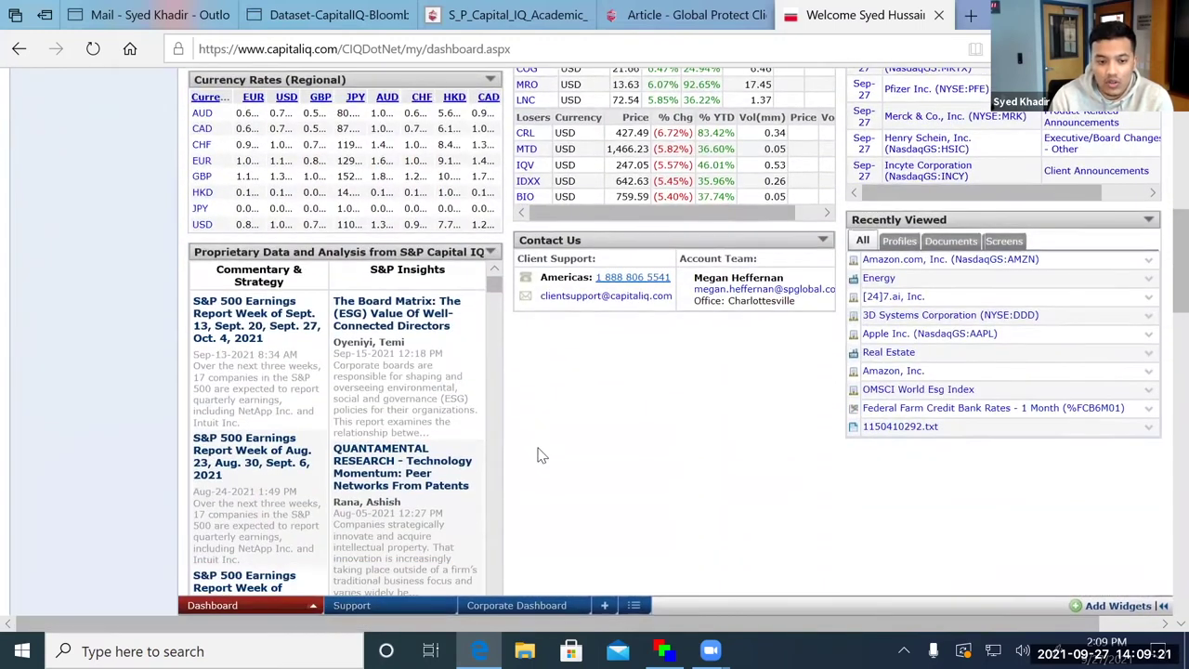
scroll(541, 456, down, 5)
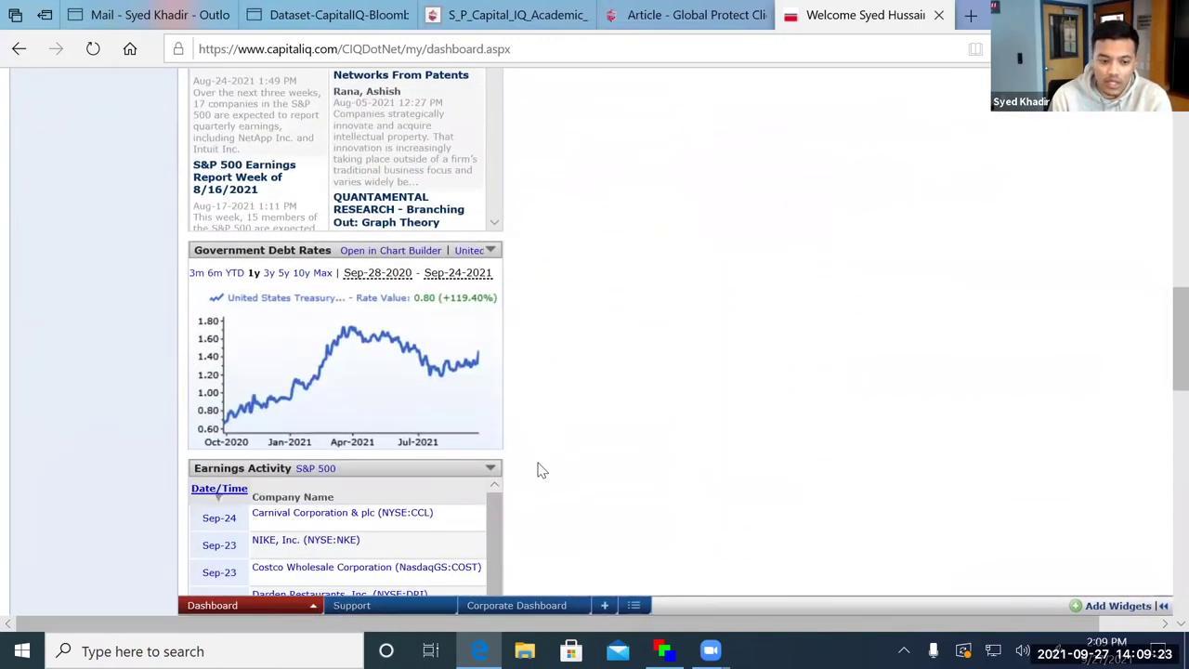
scroll(557, 502, down, 5)
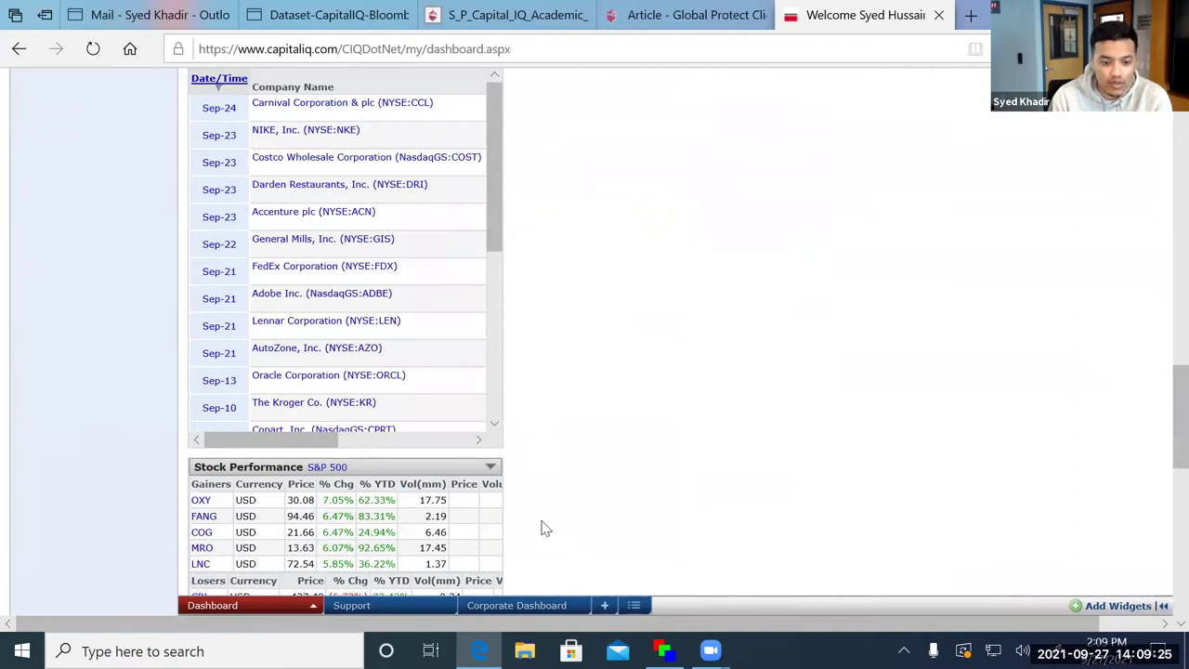
scroll(545, 528, down, 2)
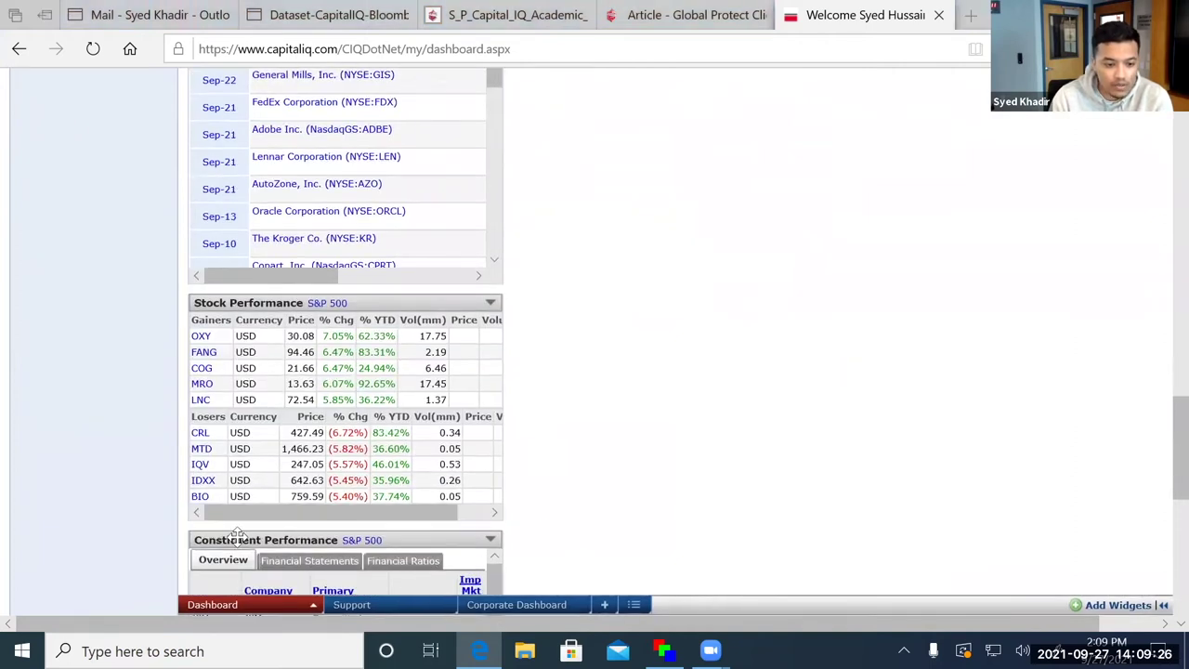
- Open the Add Widgets panel from the Dashboard tab's options menu
click(314, 604)
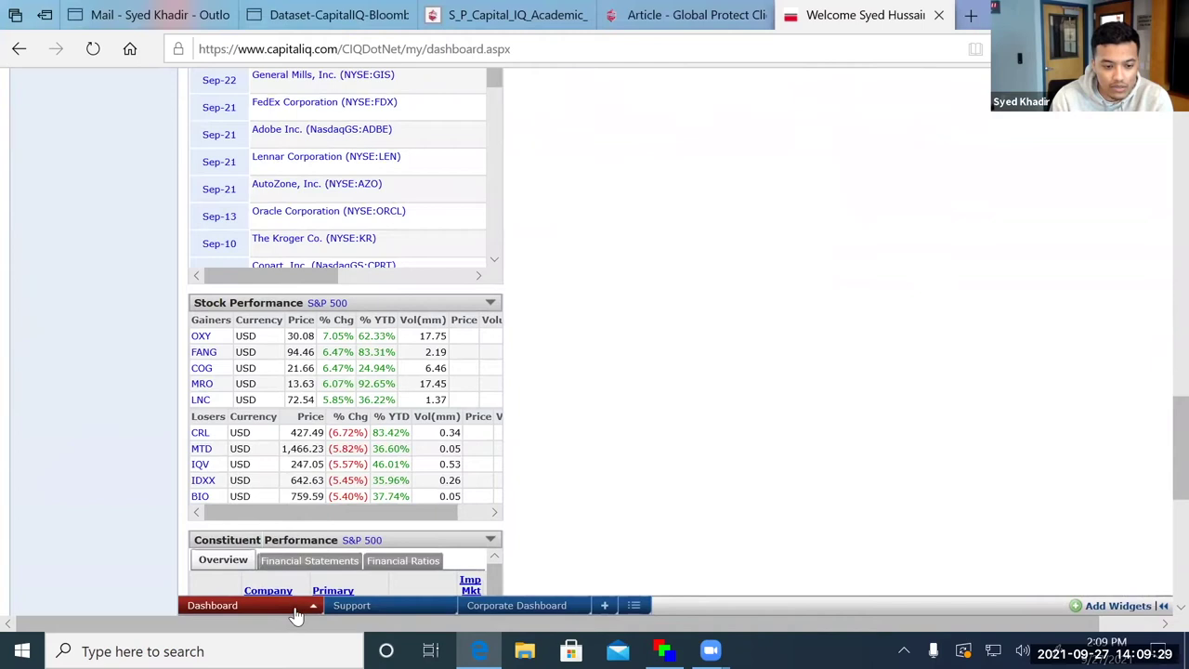
click(314, 605)
click(289, 566)
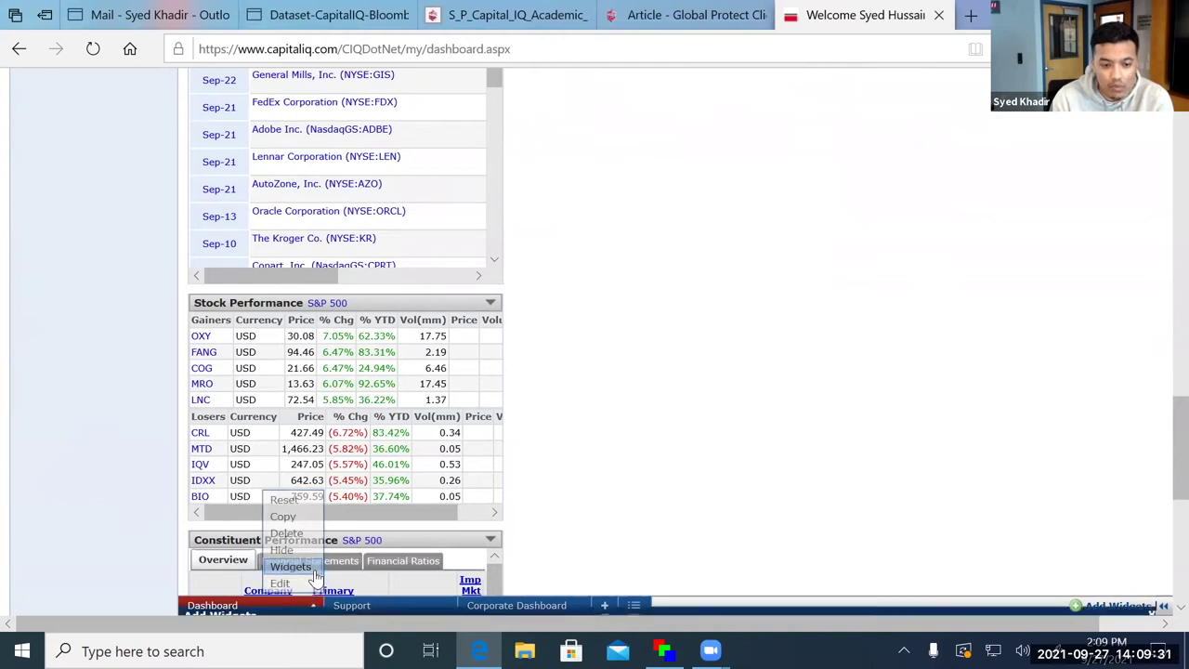
- Step through the Aggregates, Credit and Equity categories to list the Financials & Estimates widgets
click(270, 383)
click(267, 403)
click(269, 416)
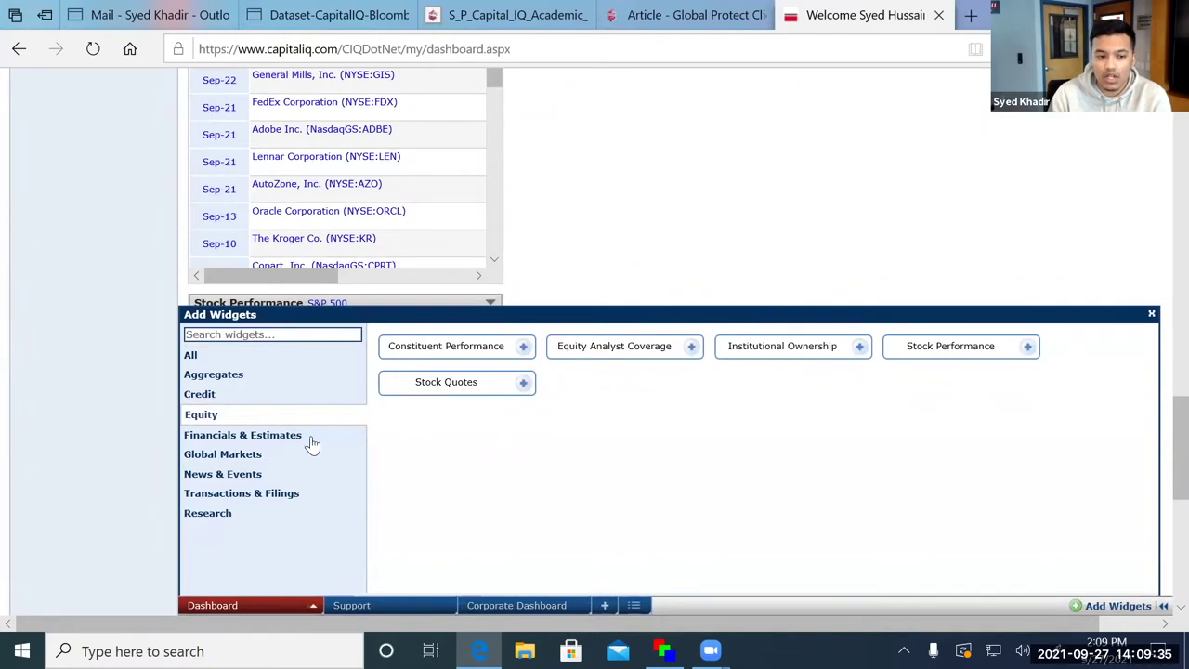
click(308, 439)
scroll(108, 483, up, 10)
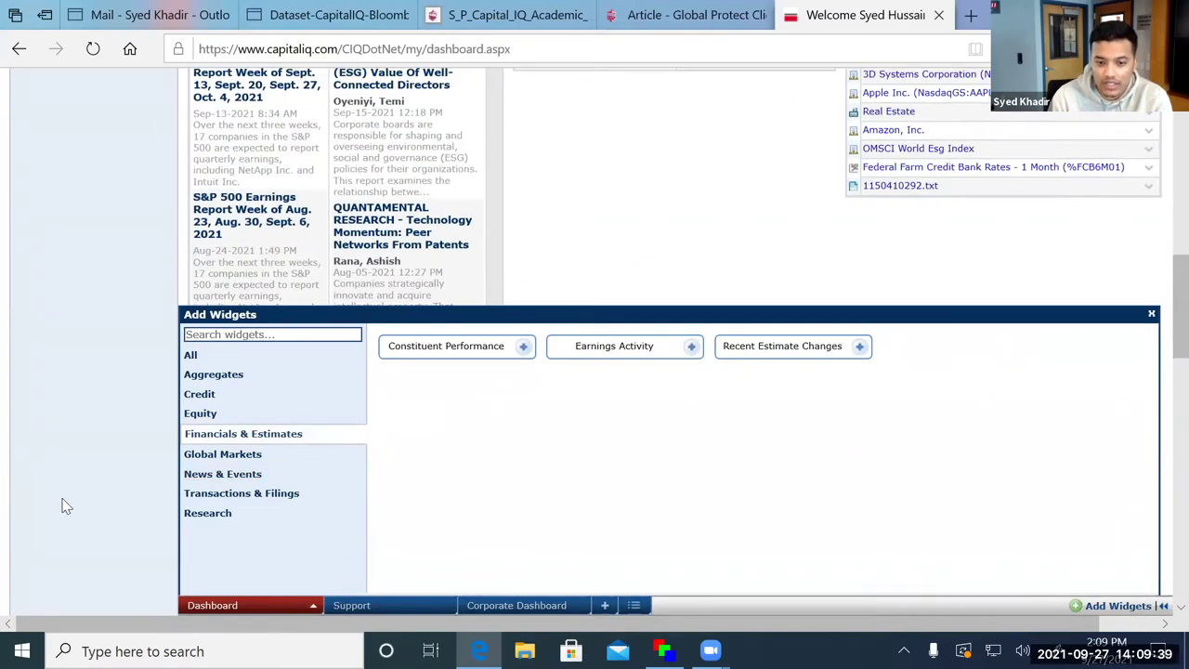
scroll(65, 507, down, 5)
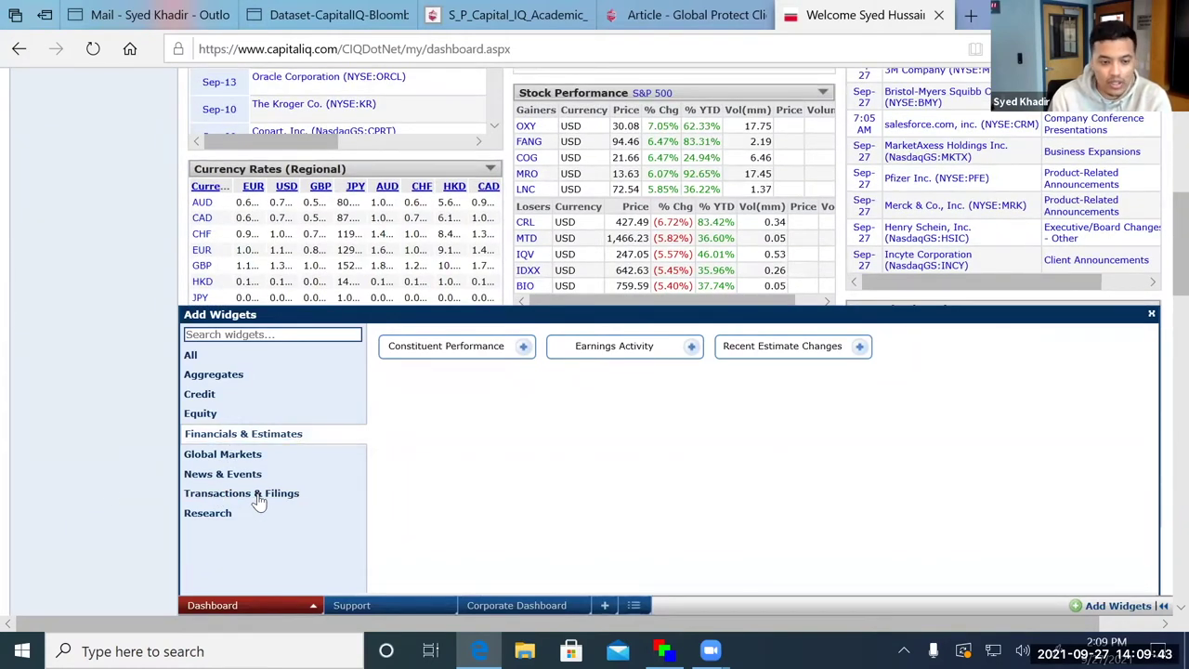
- Open the Dashboard template's Edit Template panel, close it, and return to the dashboard top
click(314, 605)
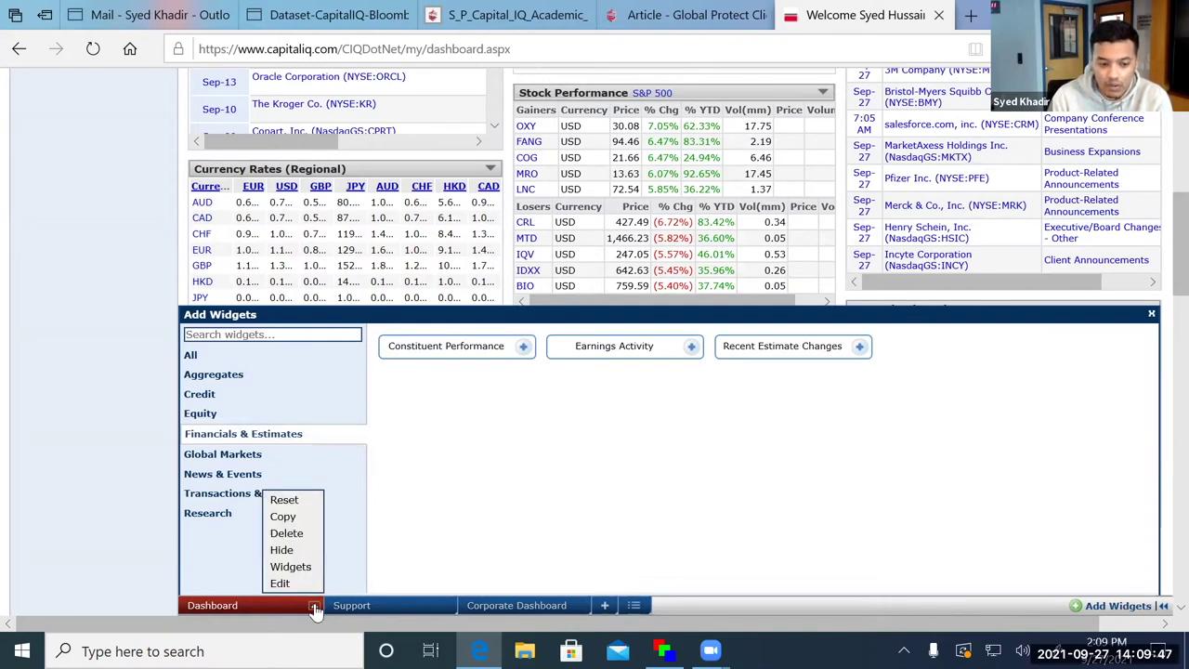
click(310, 582)
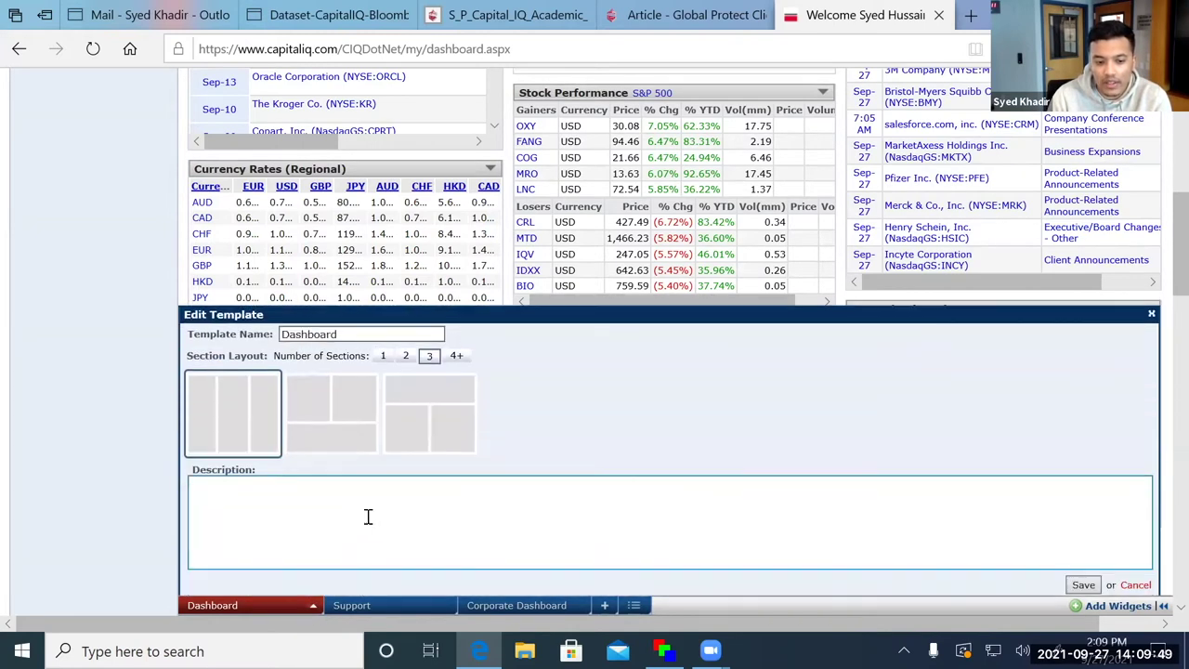
click(1151, 314)
scroll(571, 516, up, 5)
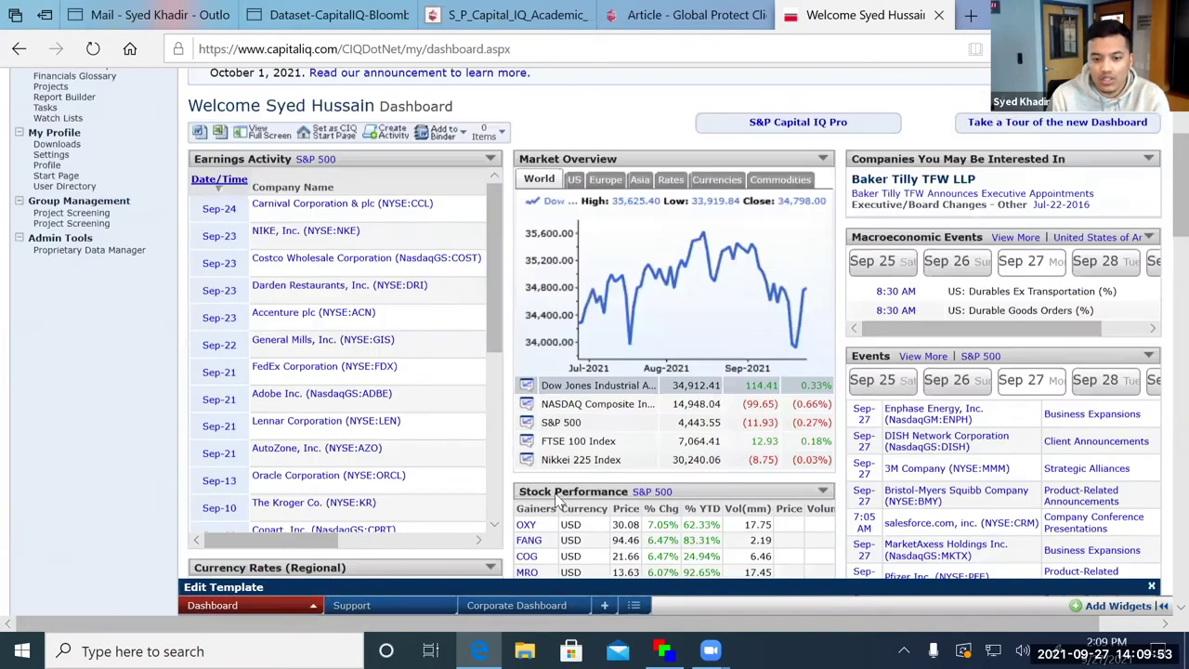
scroll(566, 492, down, 1)
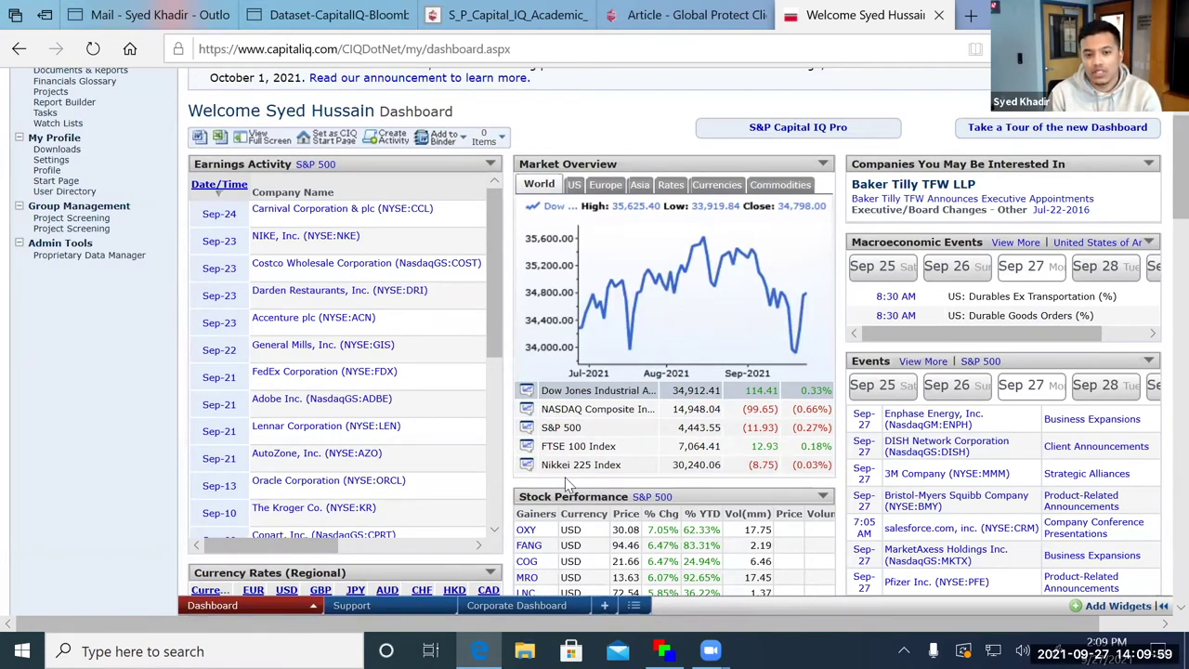
scroll(568, 483, up, 2)
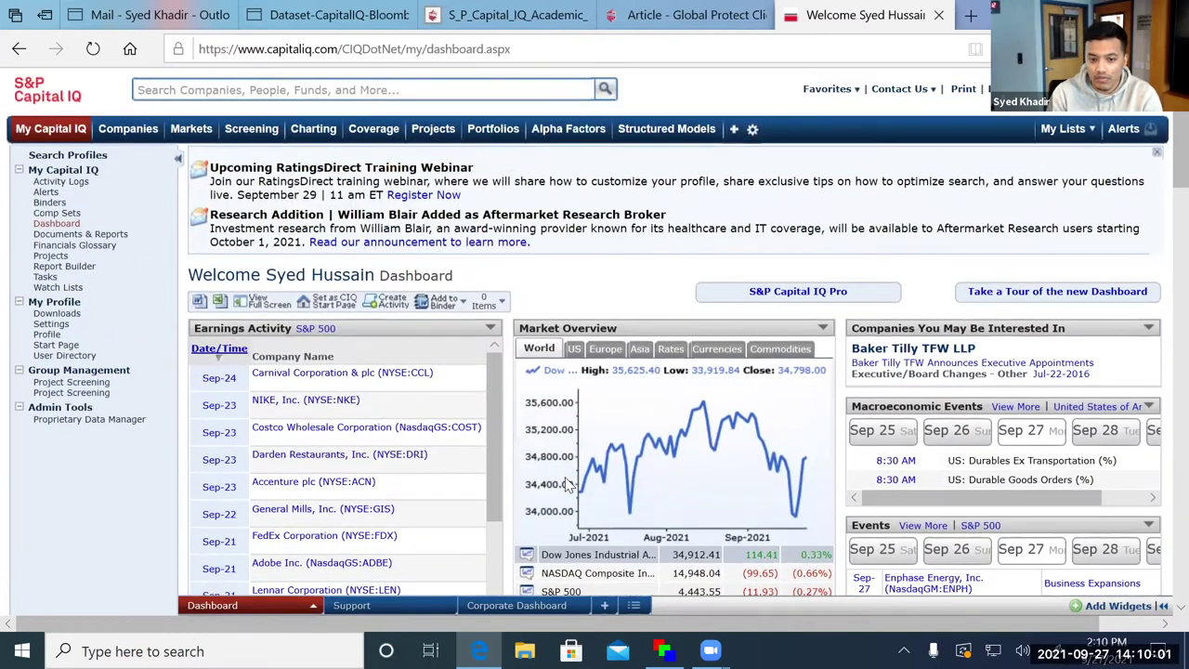
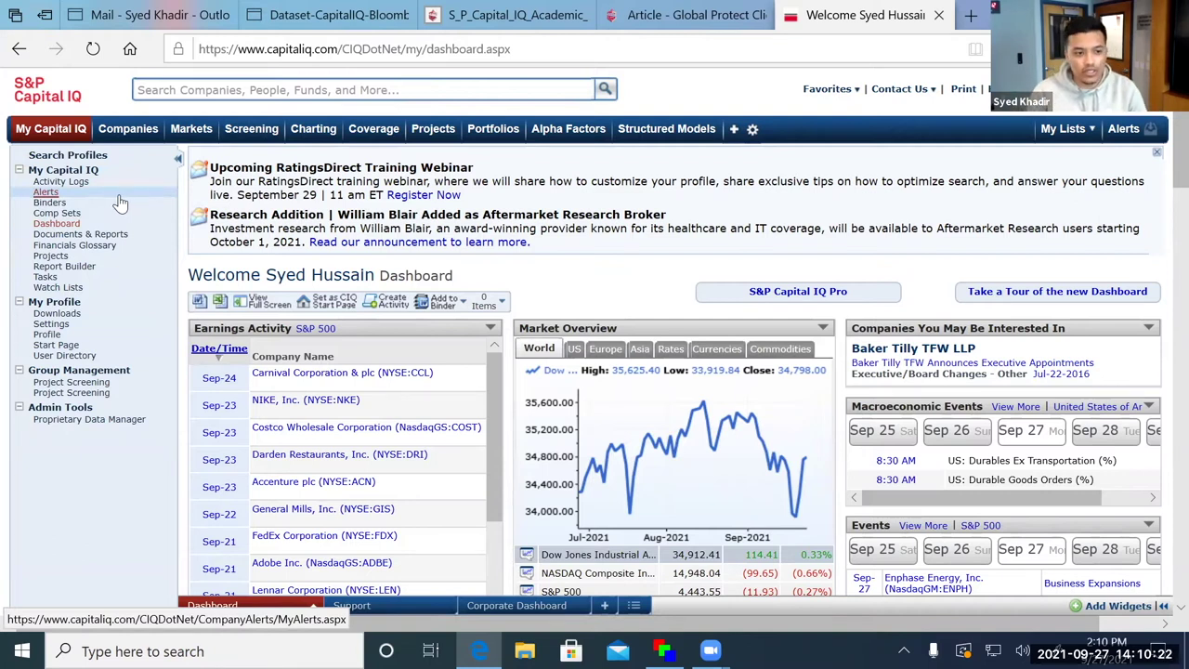
- Open the Alerts page from the My Capital IQ sidebar
click(45, 193)
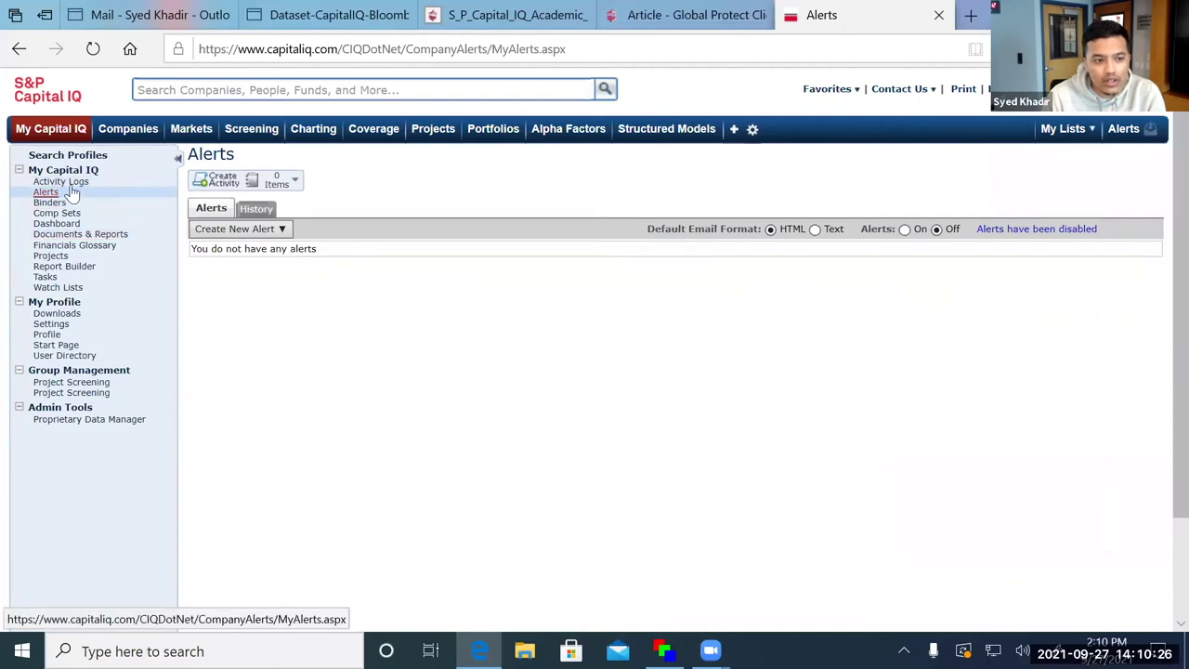
- Start a new standard alert and look over its form, highlighting the default recipient address
click(237, 232)
click(243, 249)
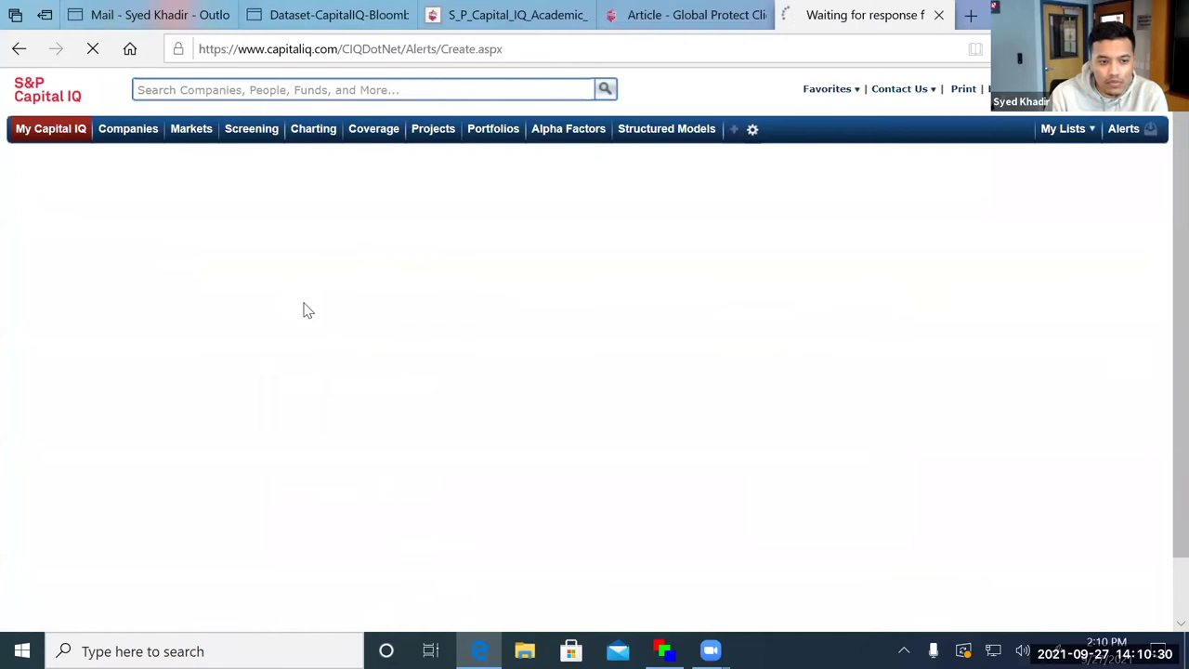
scroll(327, 432, down, 1)
scroll(327, 432, down, 2)
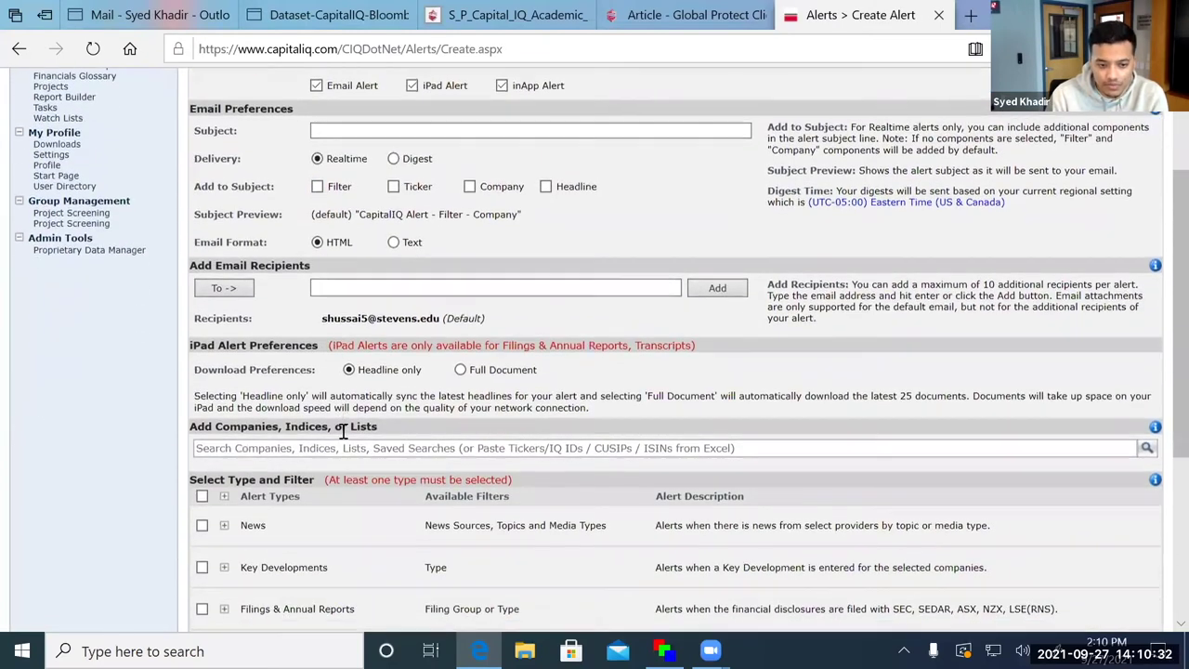
scroll(350, 413, up, 3)
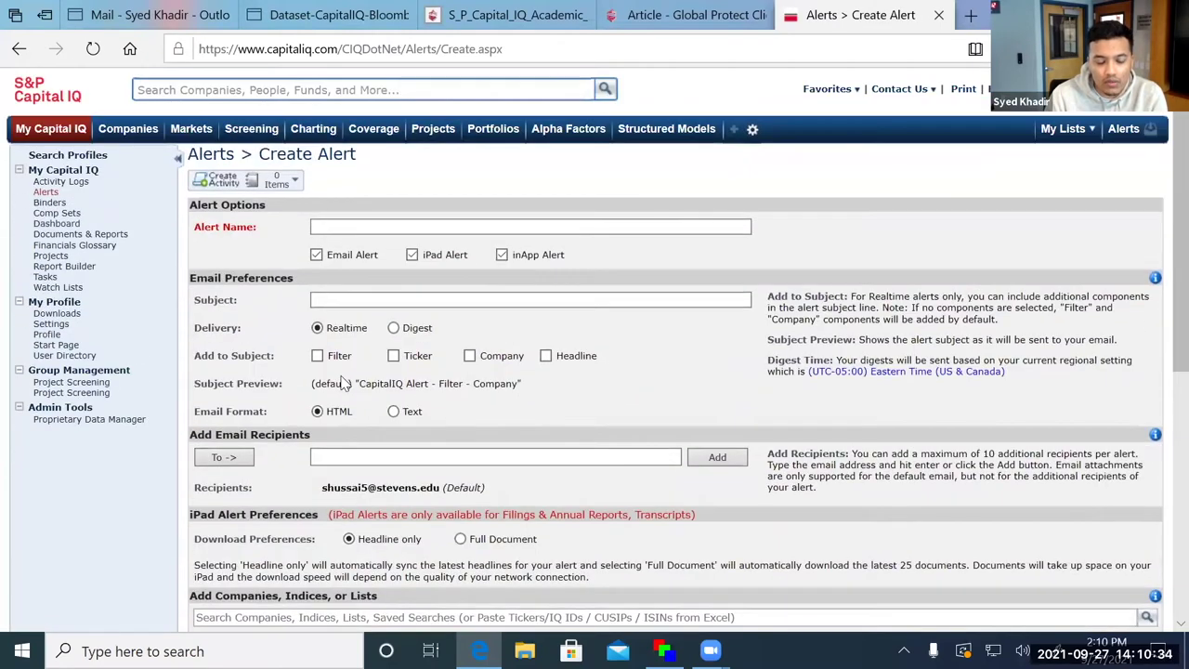
scroll(353, 393, down, 1)
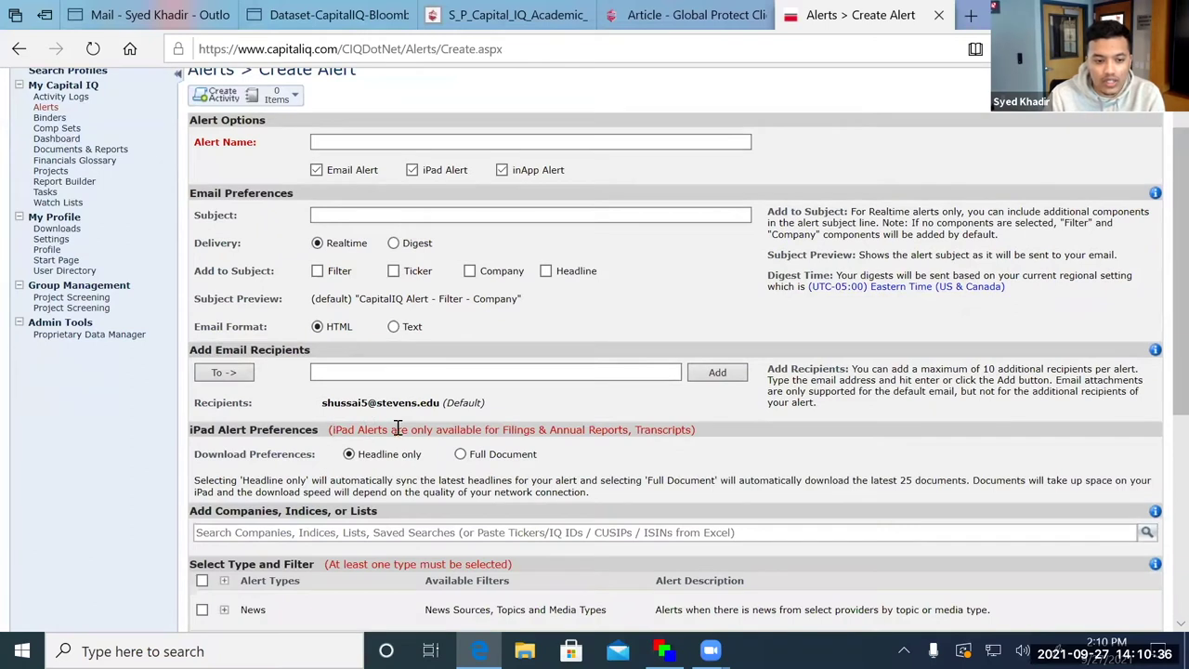
drag(321, 403, 691, 409)
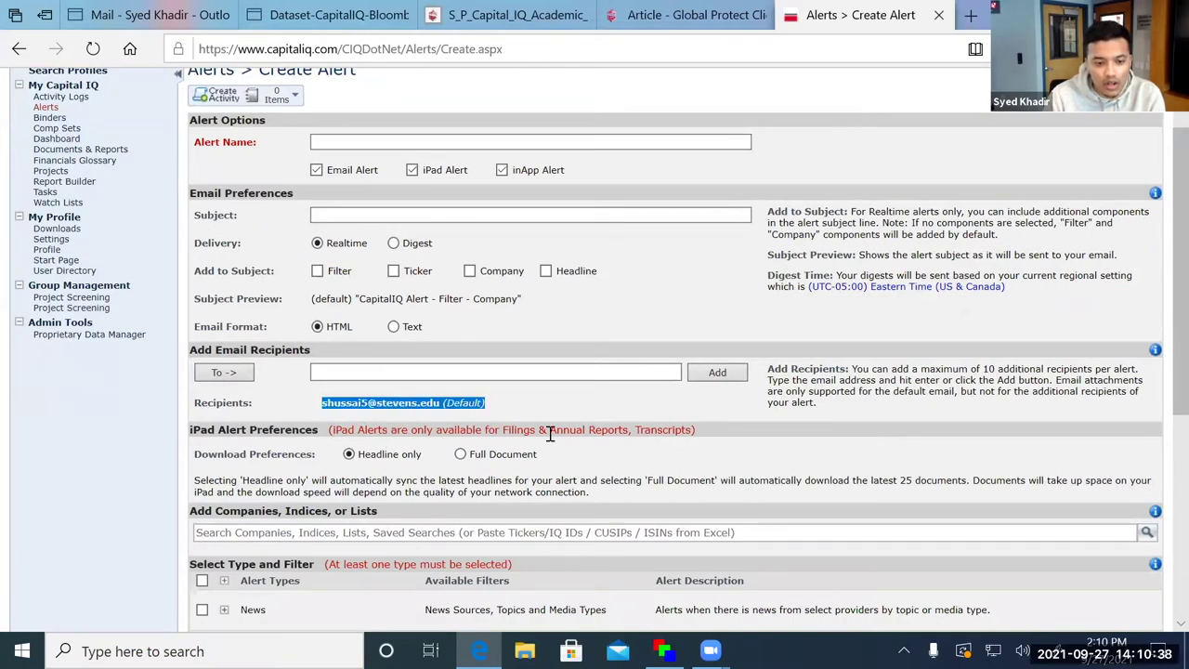
scroll(548, 433, up, 1)
scroll(499, 441, down, 3)
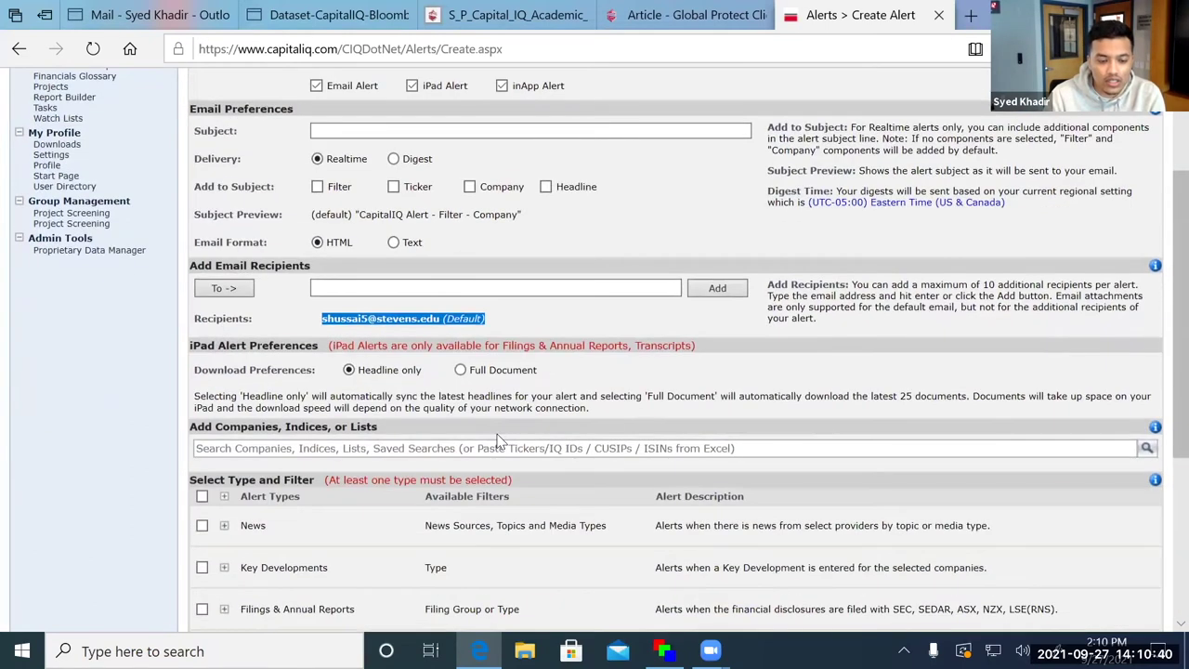
scroll(497, 441, down, 3)
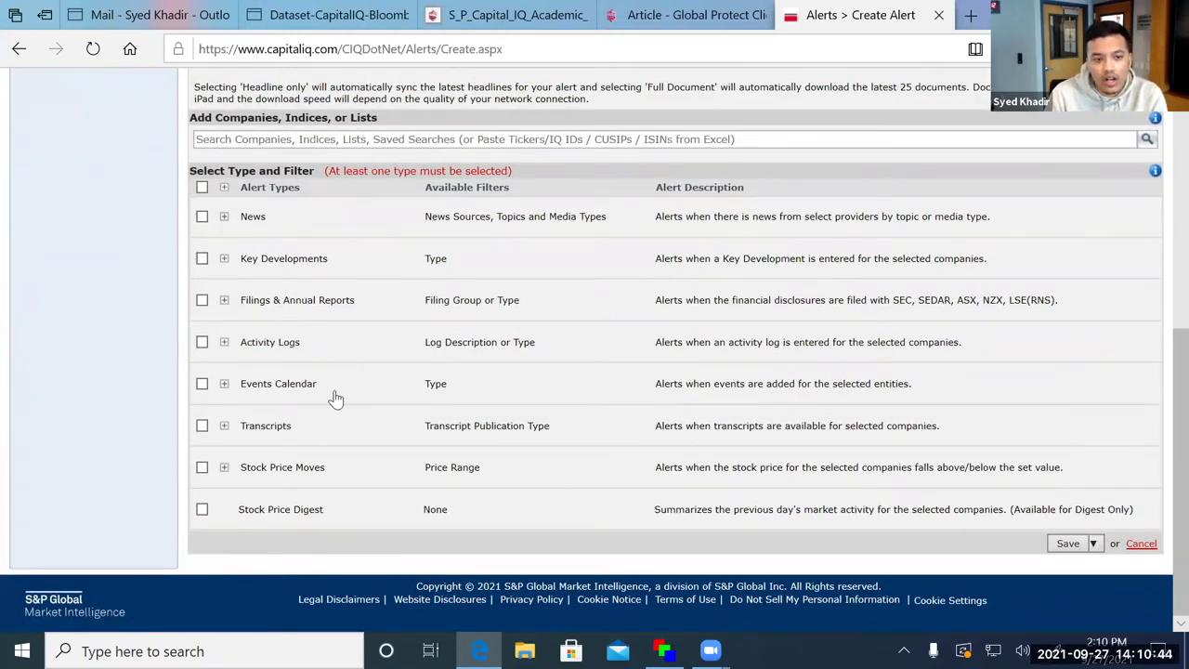
- Expand the Filings & Annual Reports filter to review its form groups and types, then go to Financials Glossary
click(308, 309)
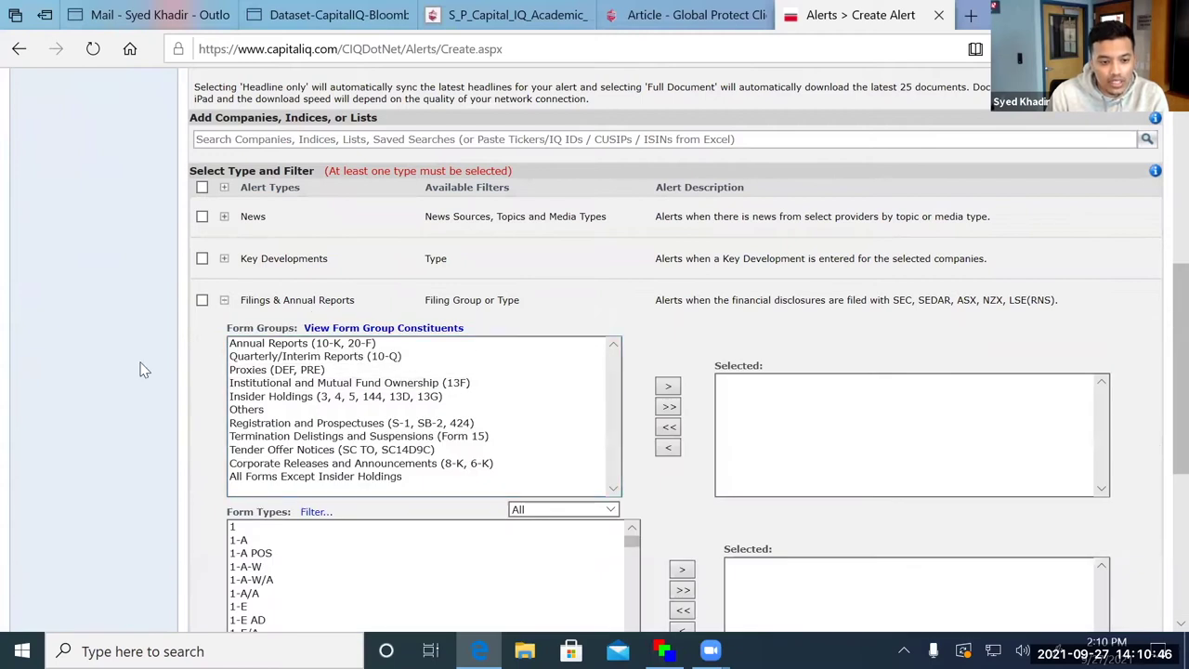
scroll(183, 418, down, 1)
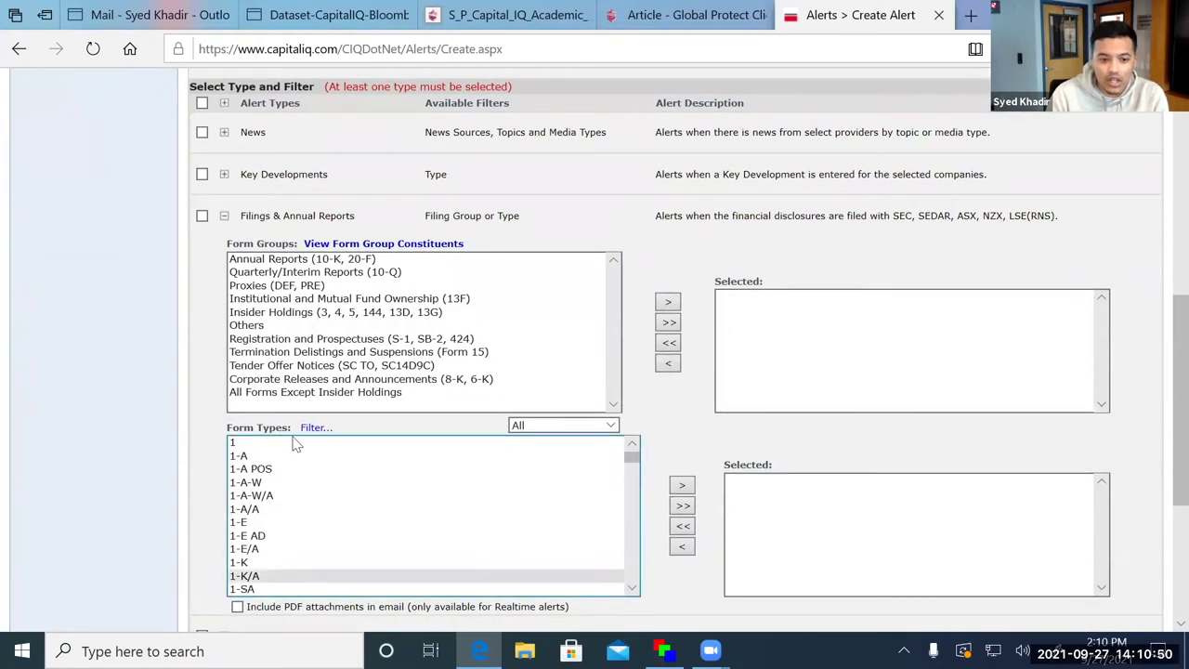
scroll(114, 470, down, 1)
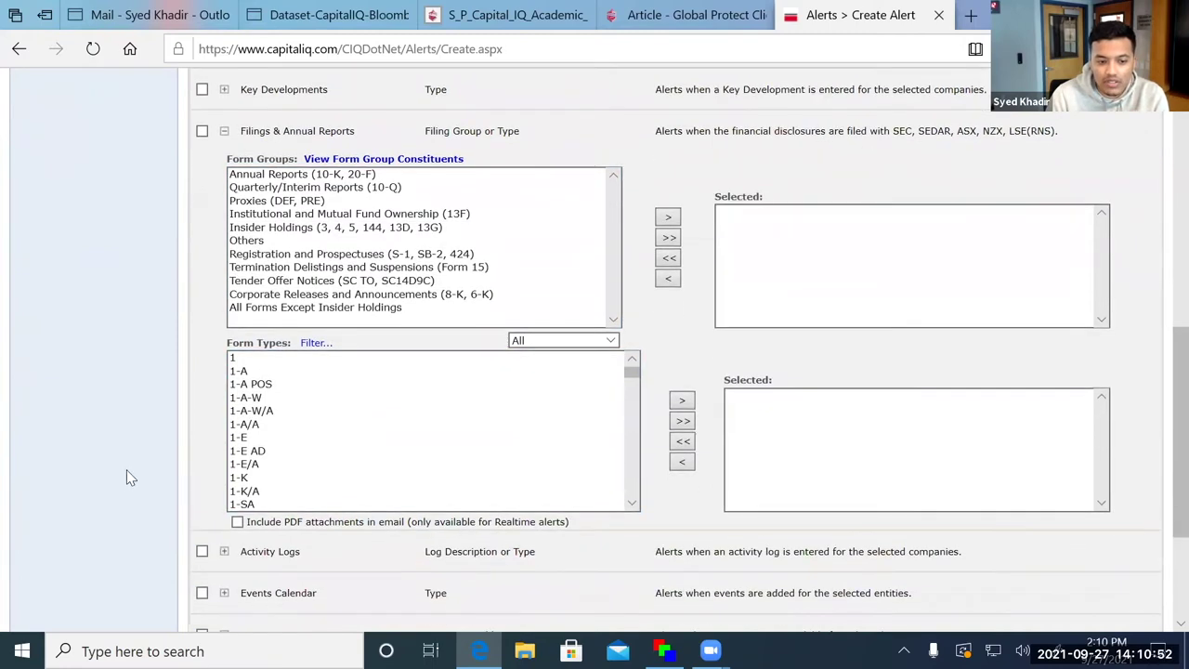
scroll(125, 477, down, 2)
scroll(146, 480, up, 2)
scroll(145, 483, up, 5)
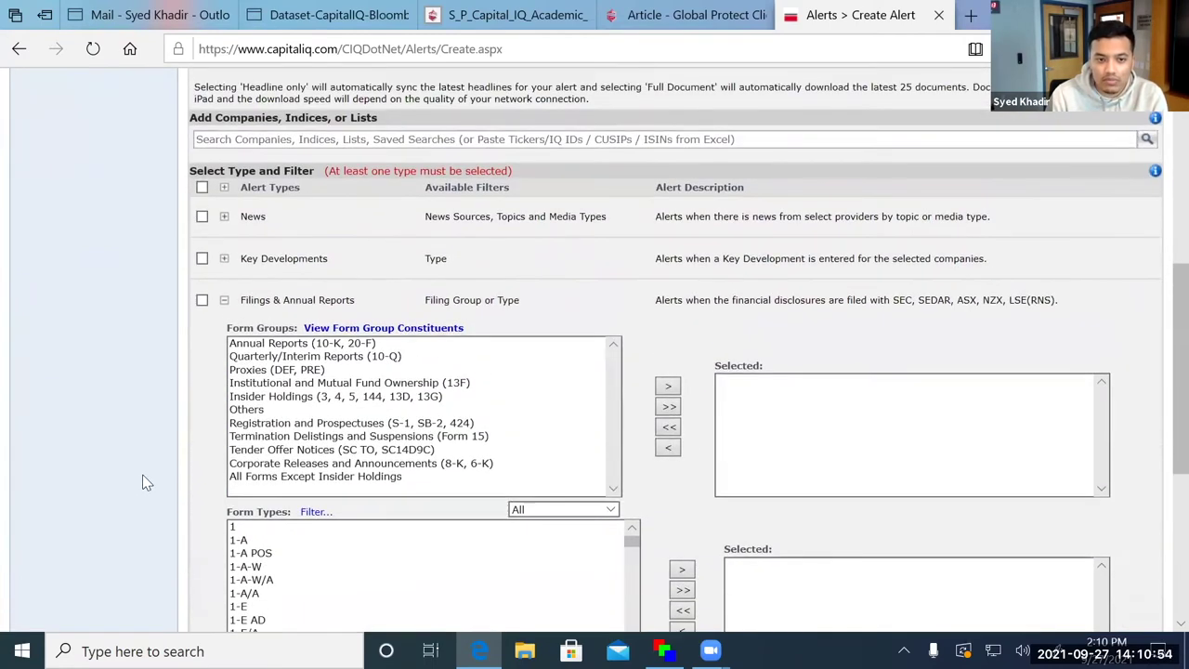
scroll(145, 482, up, 2)
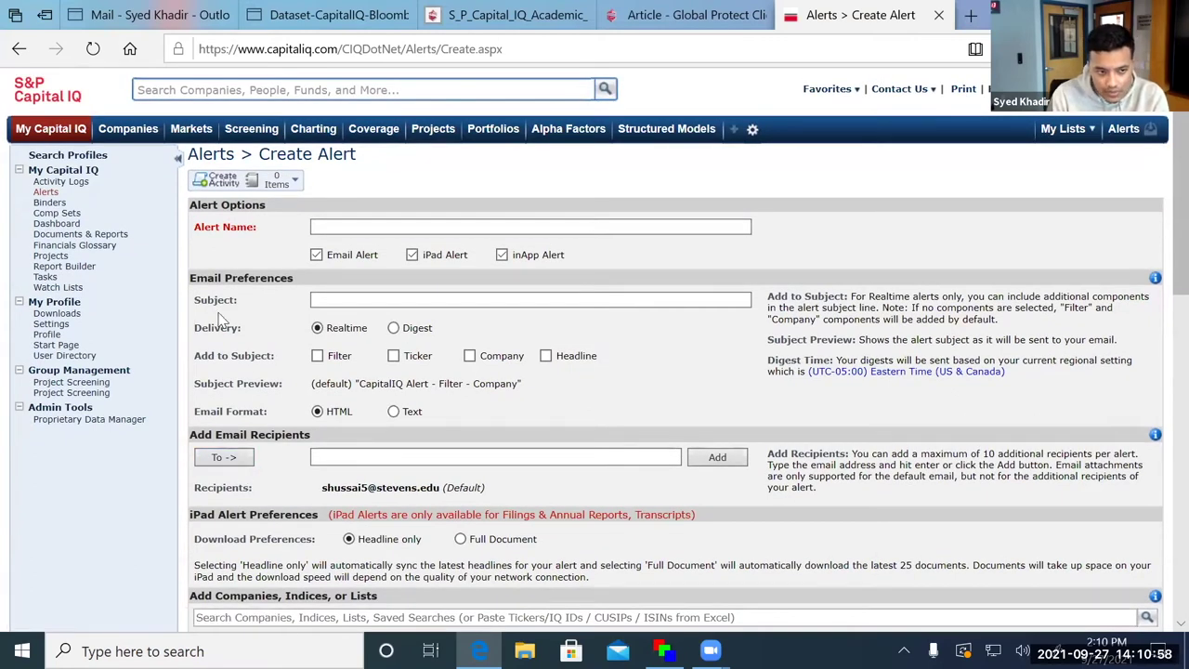
click(120, 254)
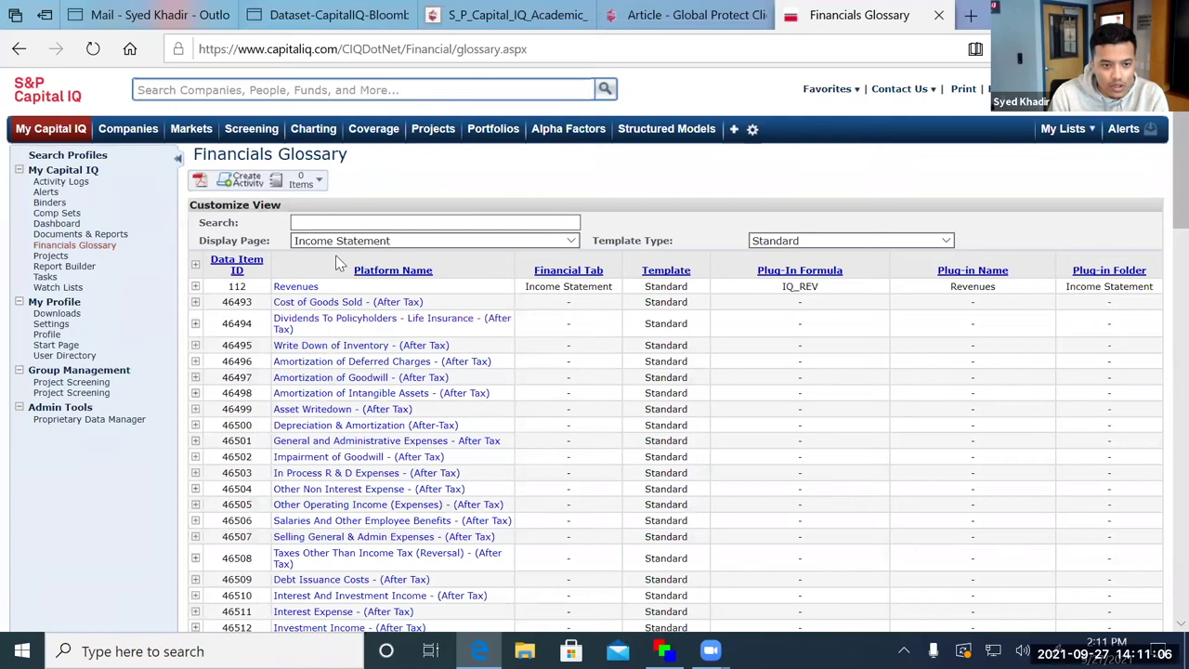
- Switch the glossary's display page to Balance Sheet items
click(351, 243)
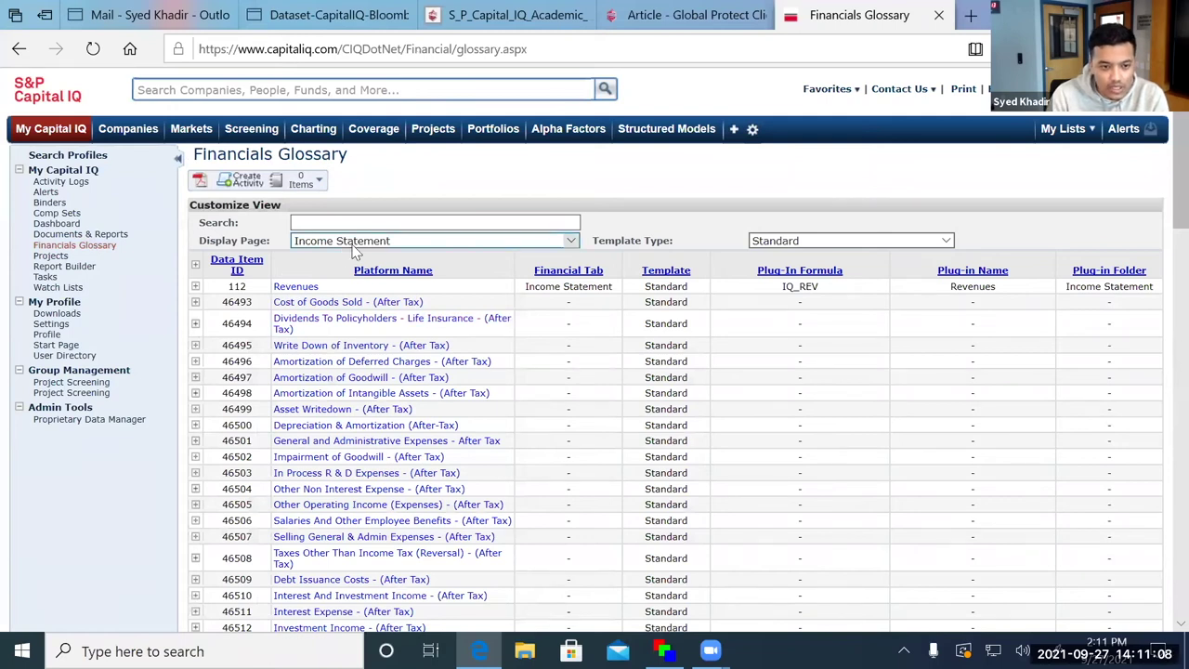
click(371, 251)
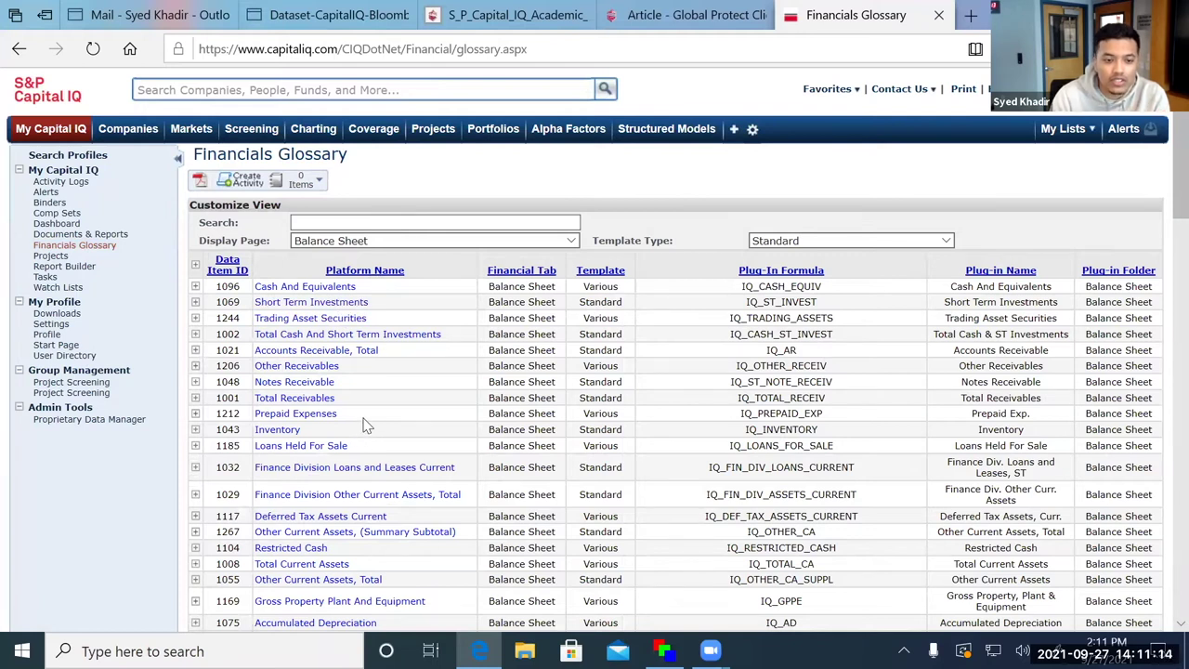
scroll(367, 425, down, 1)
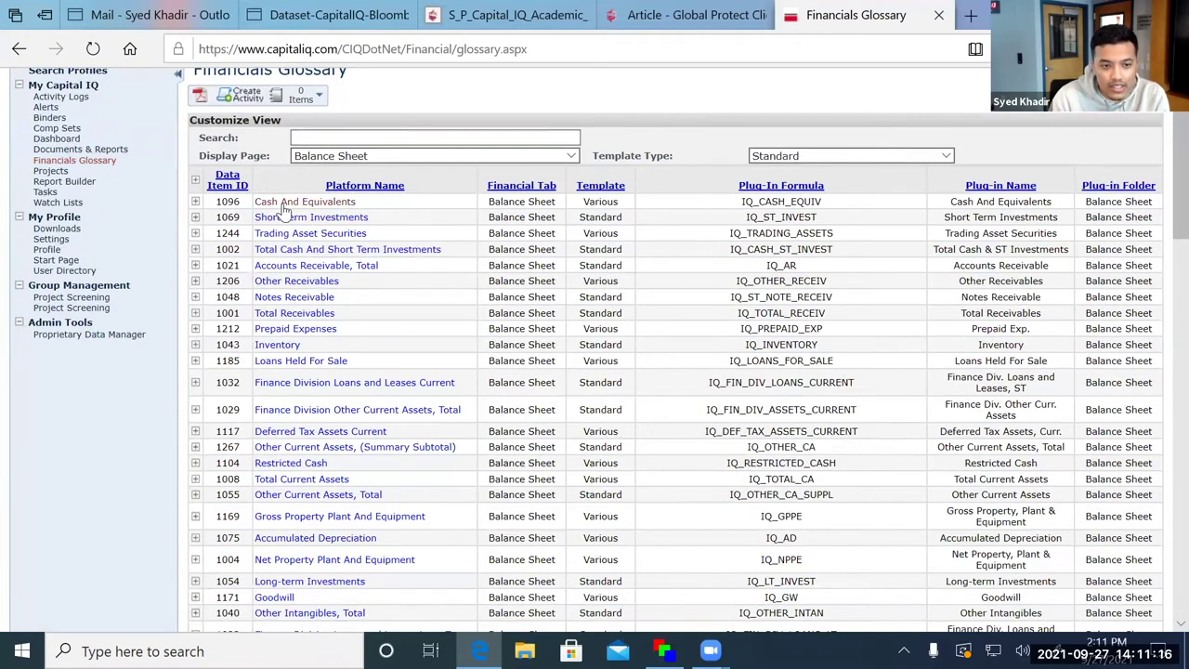
- Read the Cash And Equivalents definition and its included items, then go to My Settings
click(284, 210)
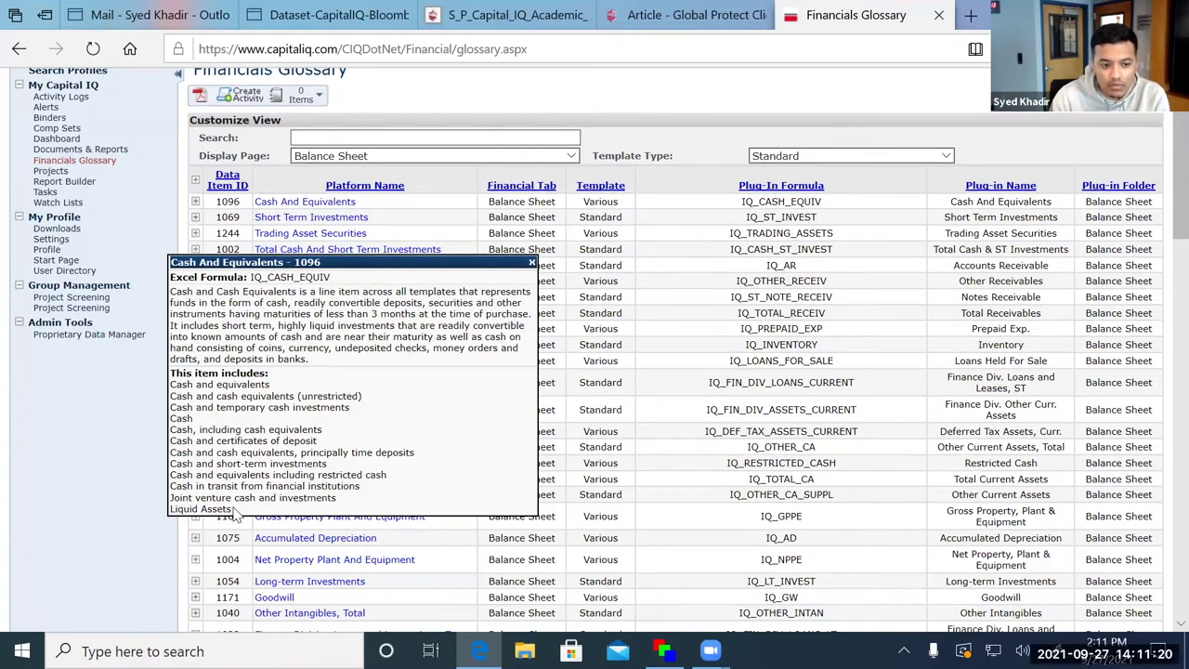
drag(233, 509, 181, 396)
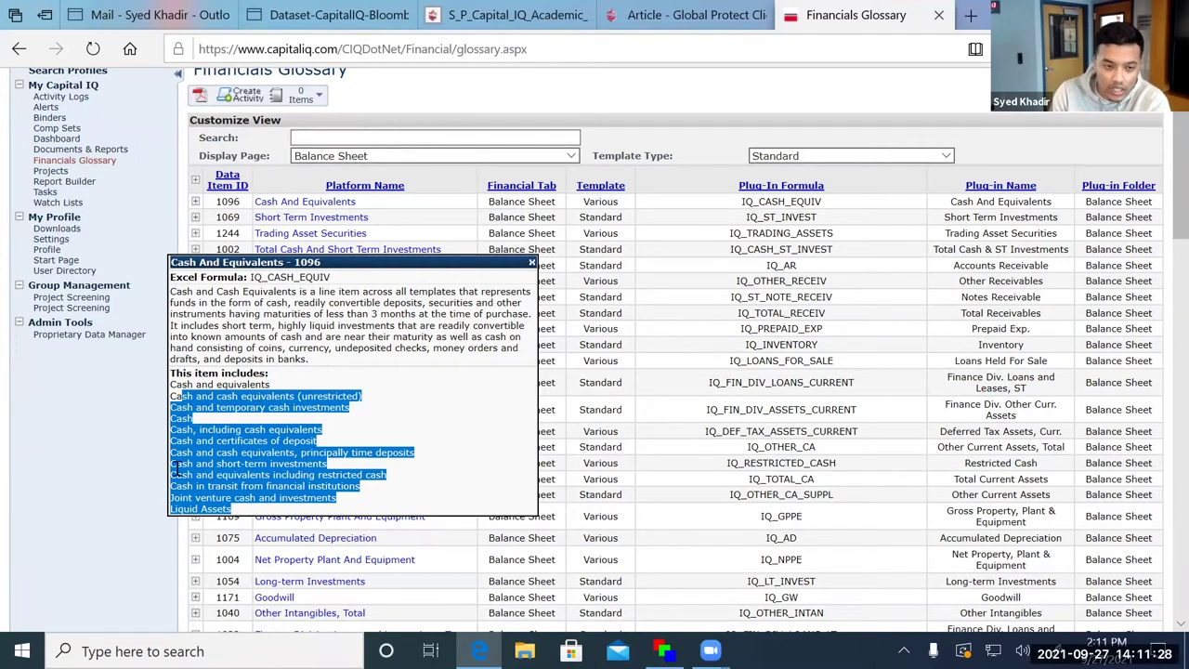
click(163, 430)
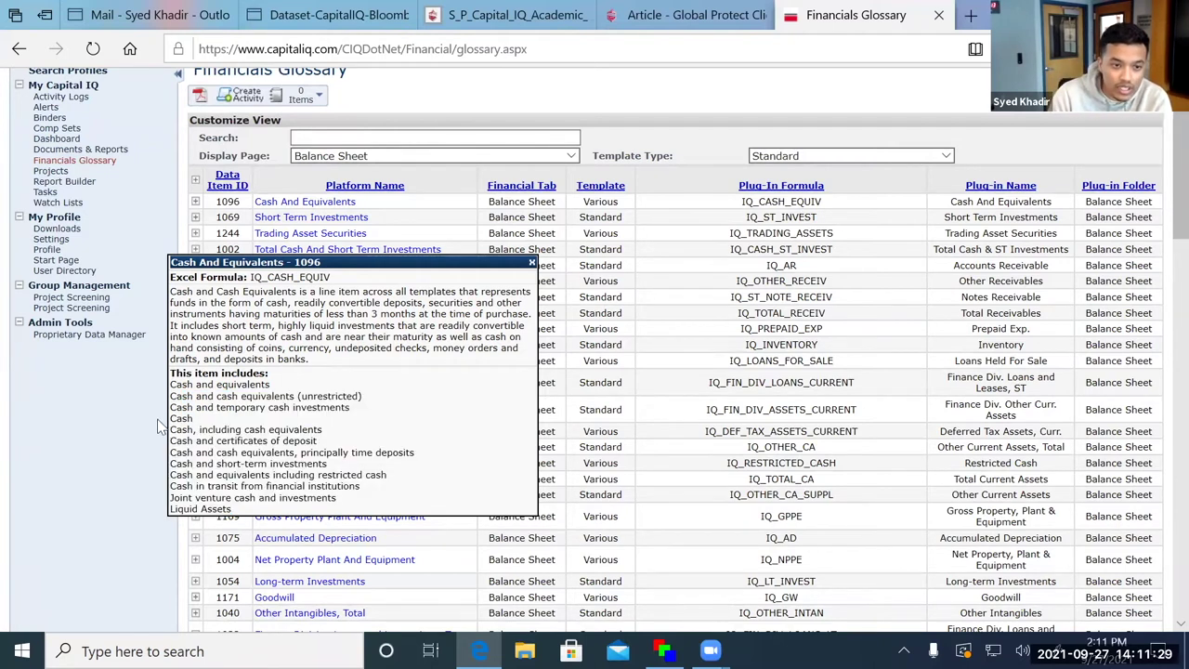
click(525, 263)
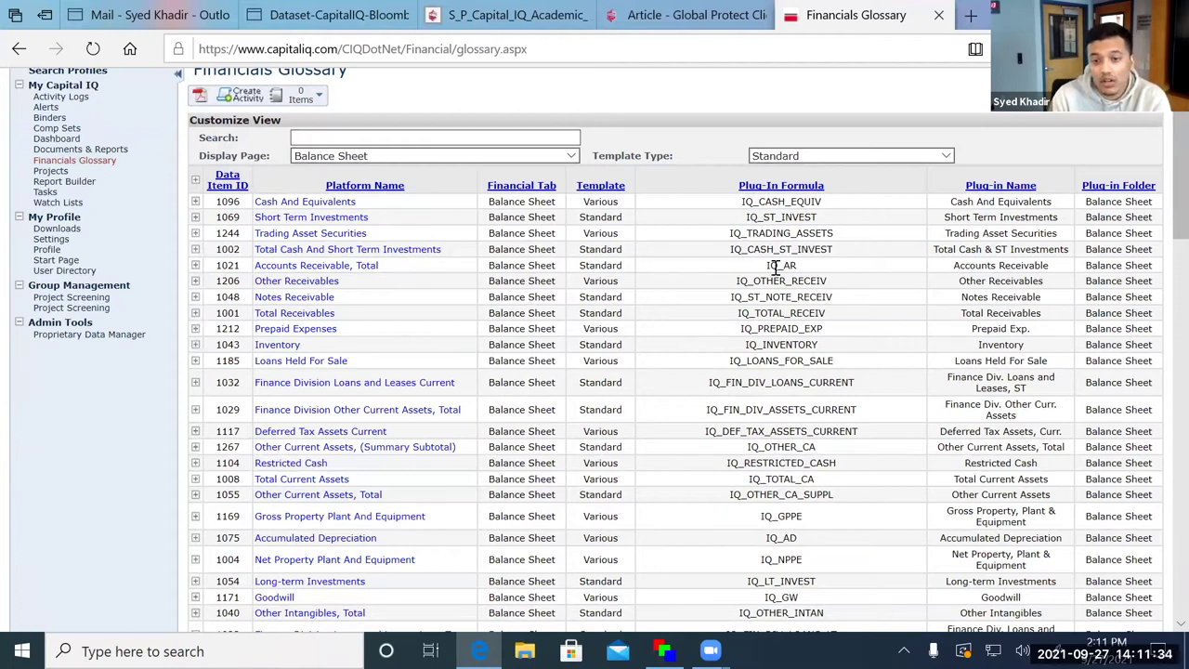
scroll(625, 364, down, 1)
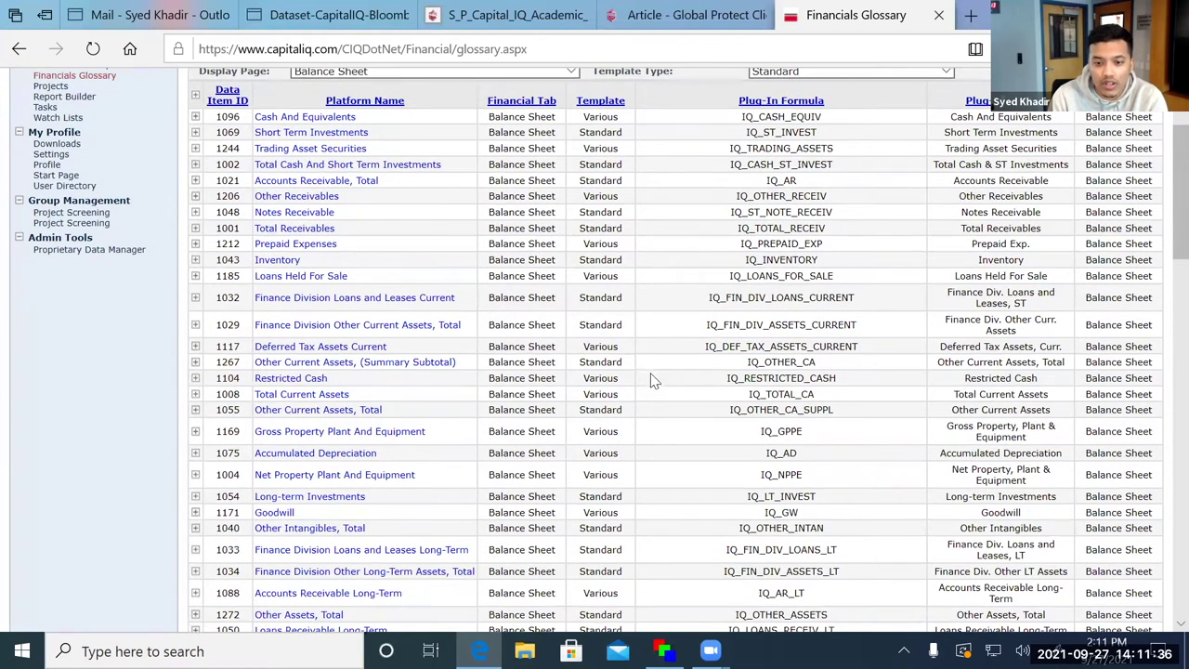
scroll(650, 381, up, 1)
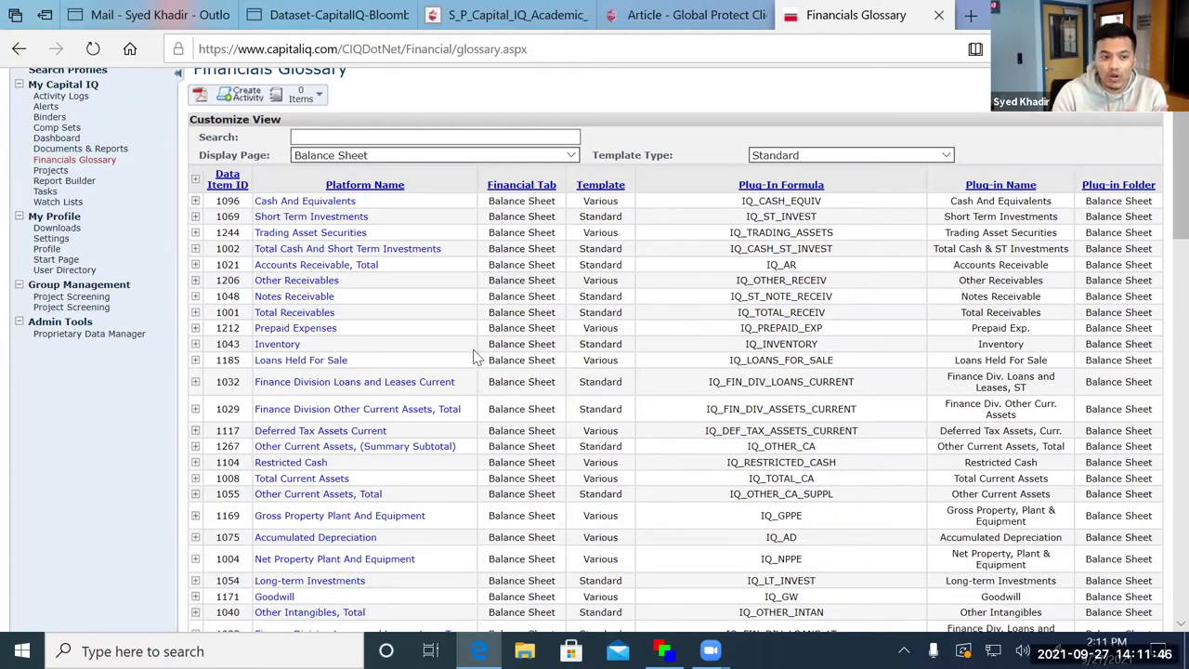
scroll(458, 370, up, 1)
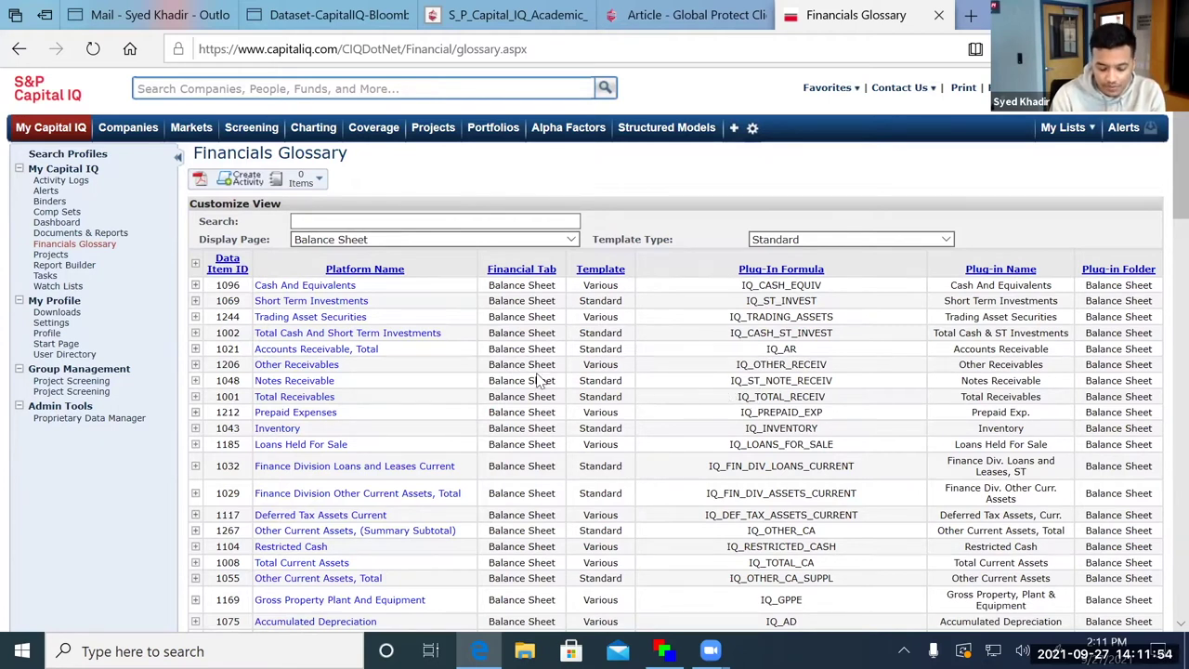
click(133, 332)
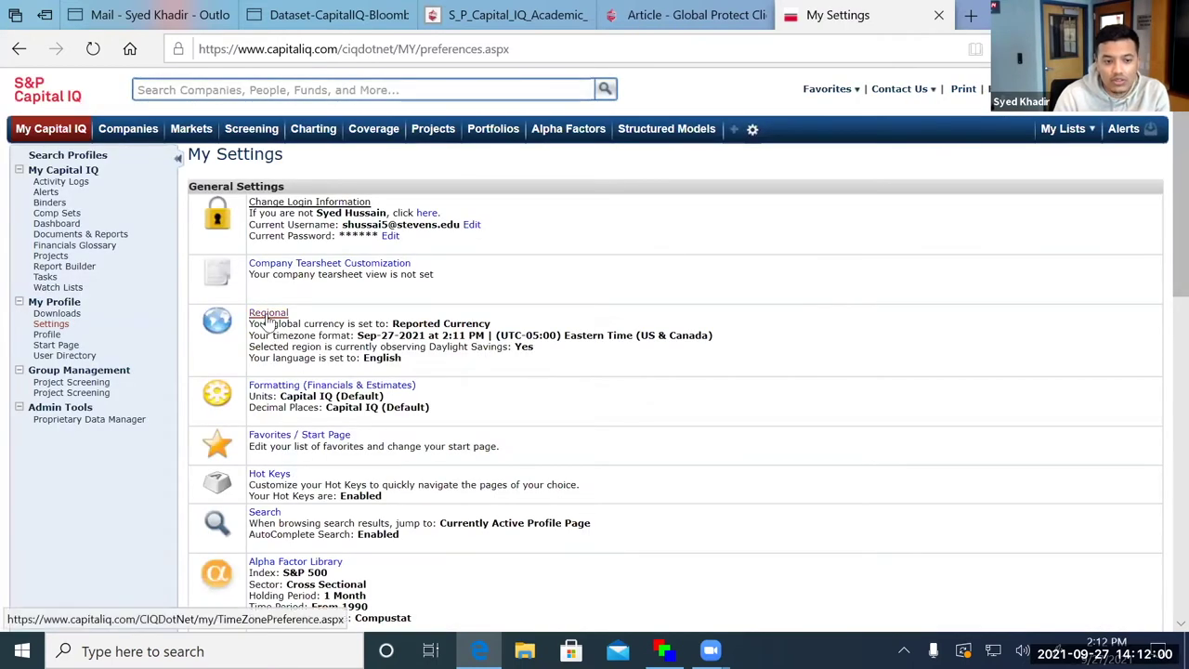
- Browse the Regional currency list keeping Reported Currency, then bring up recent profiles in company search
click(260, 314)
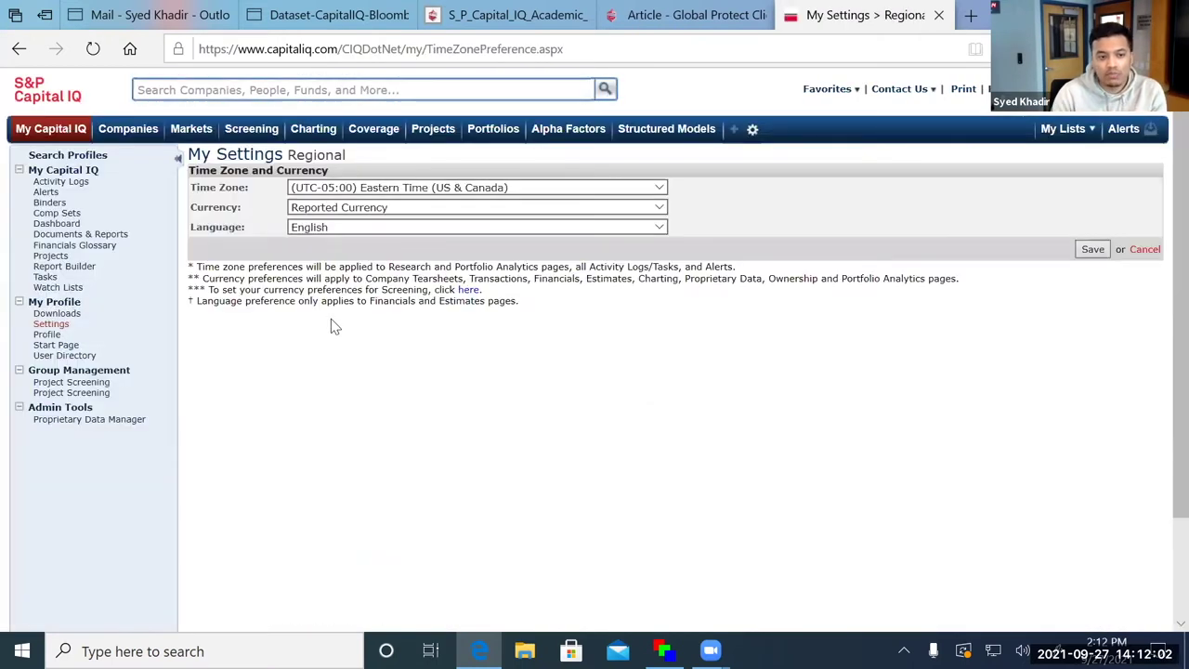
click(357, 211)
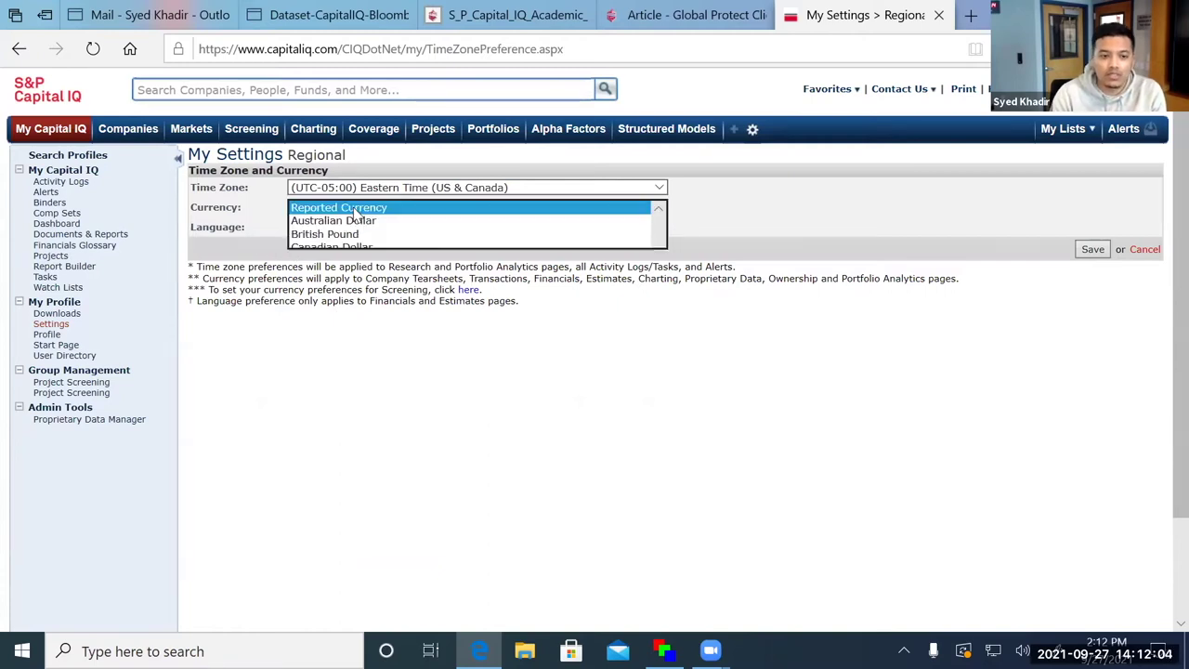
click(358, 211)
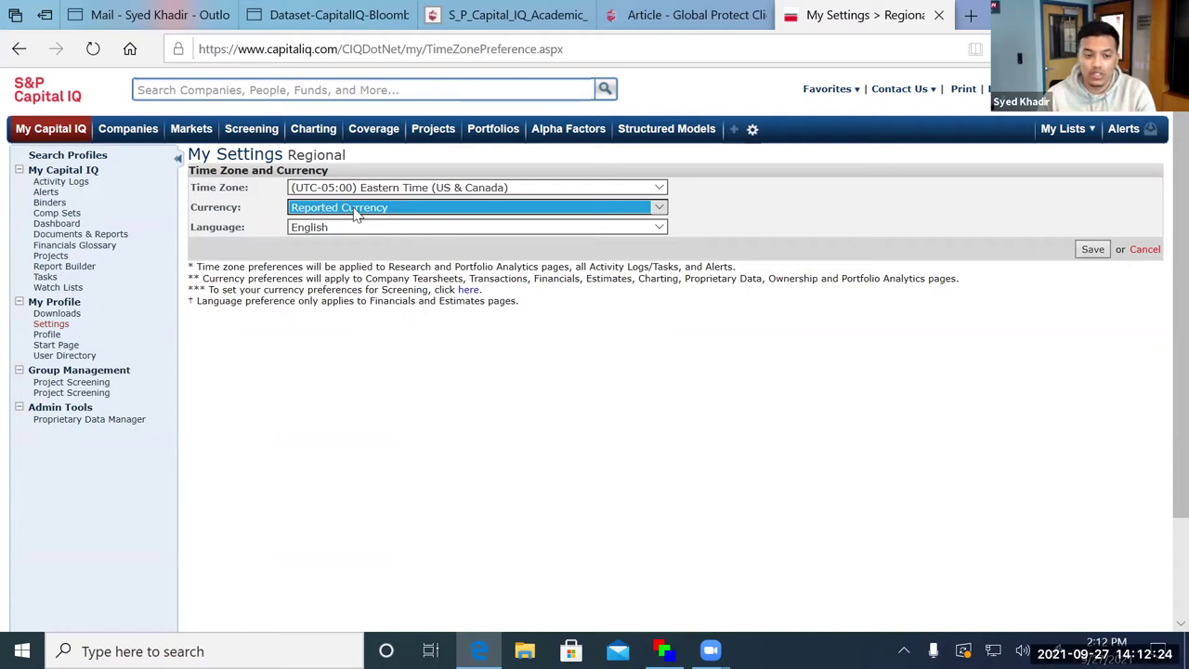
click(356, 212)
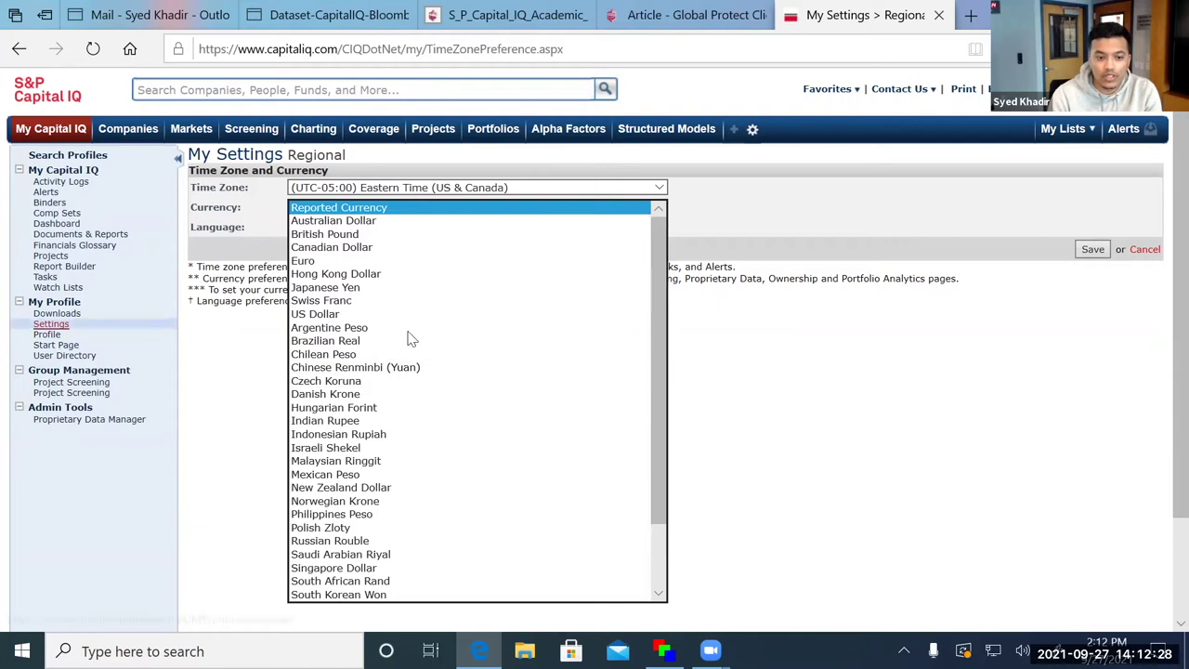
click(747, 355)
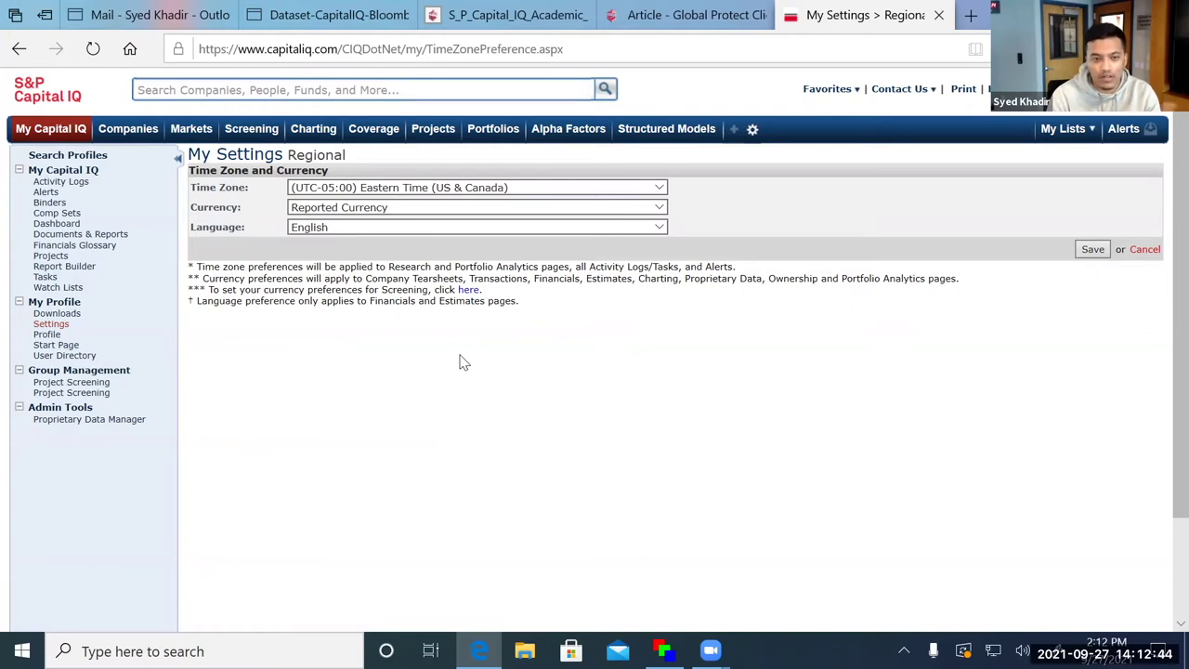
click(269, 93)
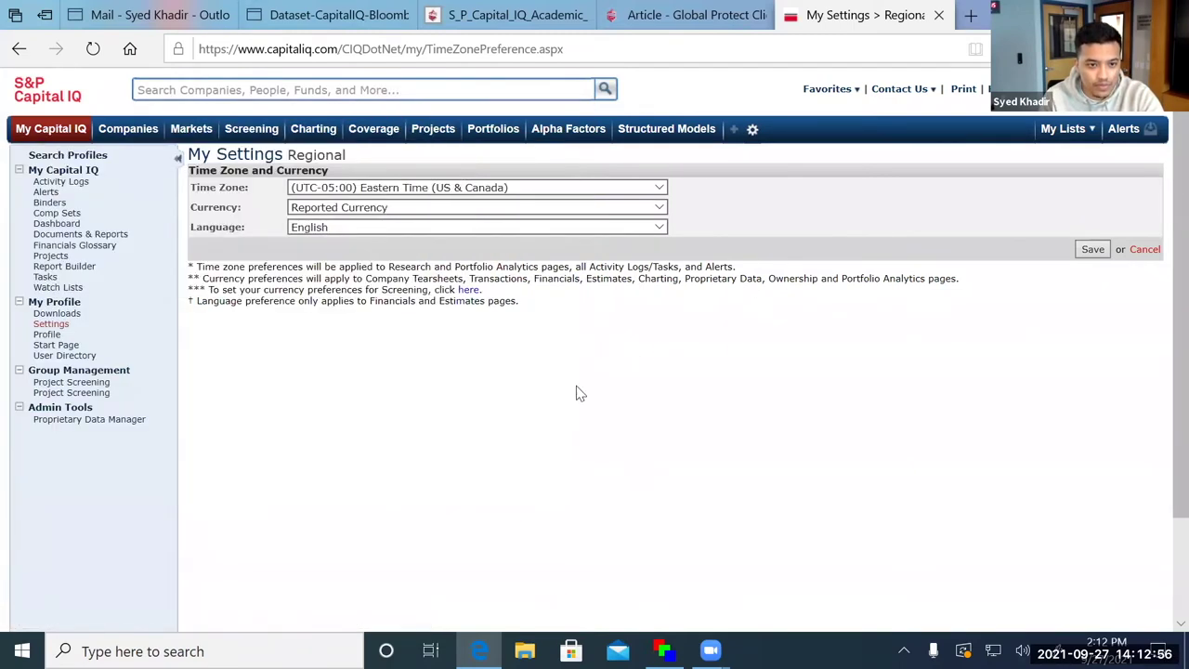
click(332, 91)
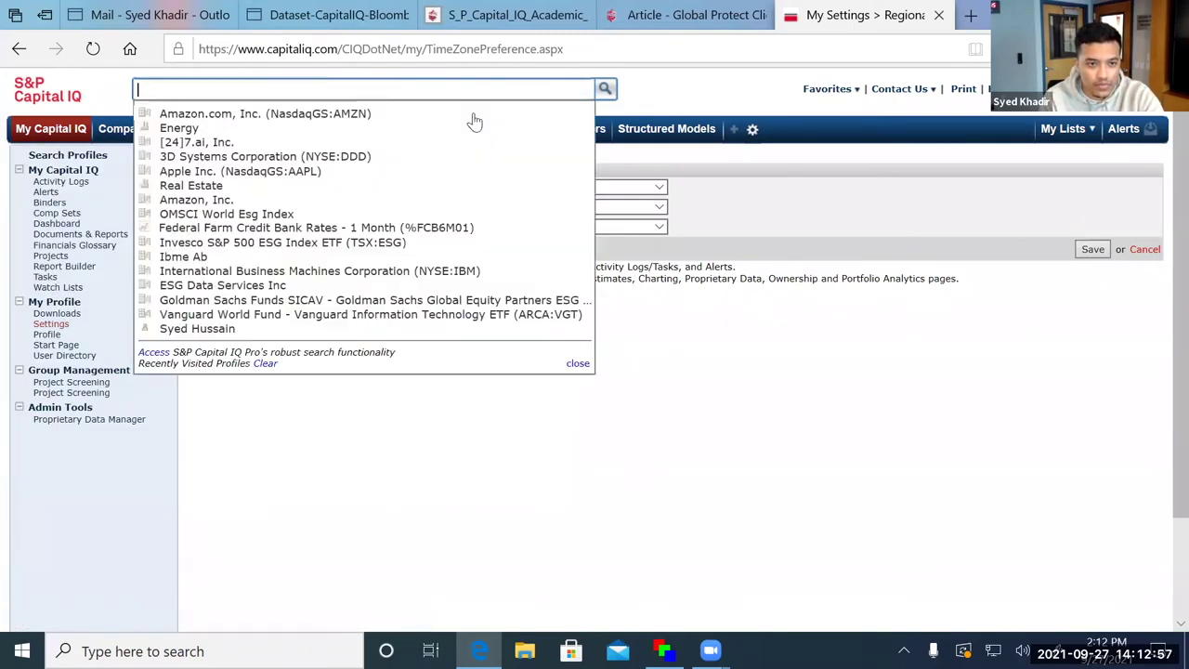
- Open the Amazon.com, Inc. (NasdaqGS:AMZN) profile and scroll through its Tearsheet sections
click(253, 116)
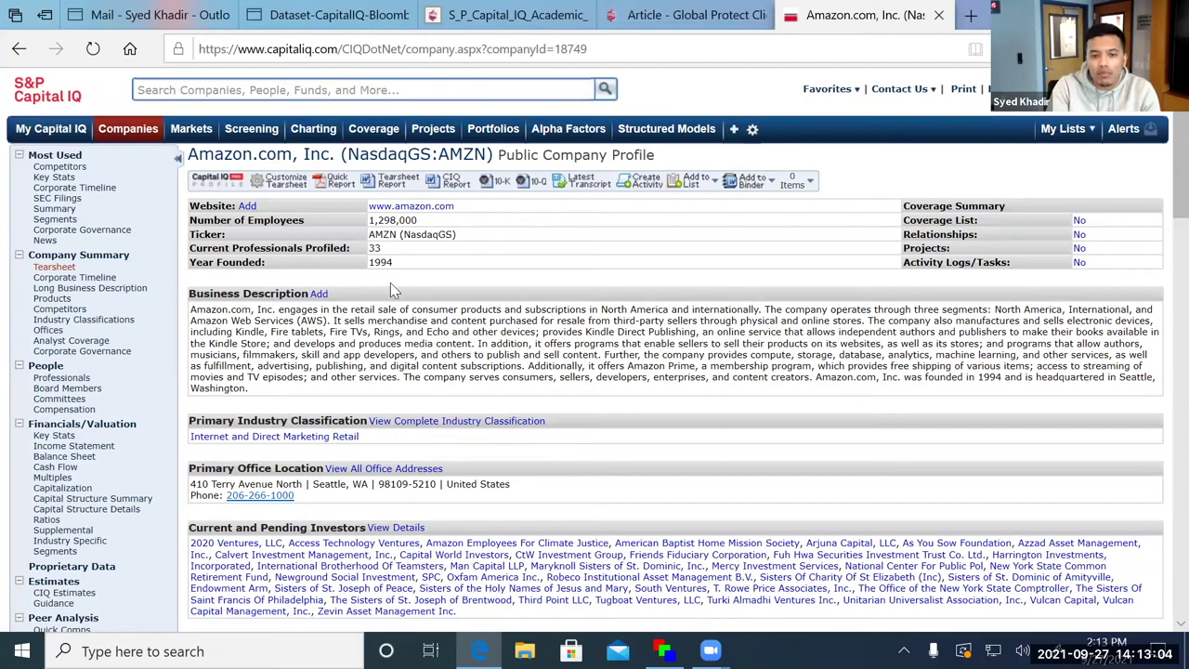
scroll(656, 398, down, 4)
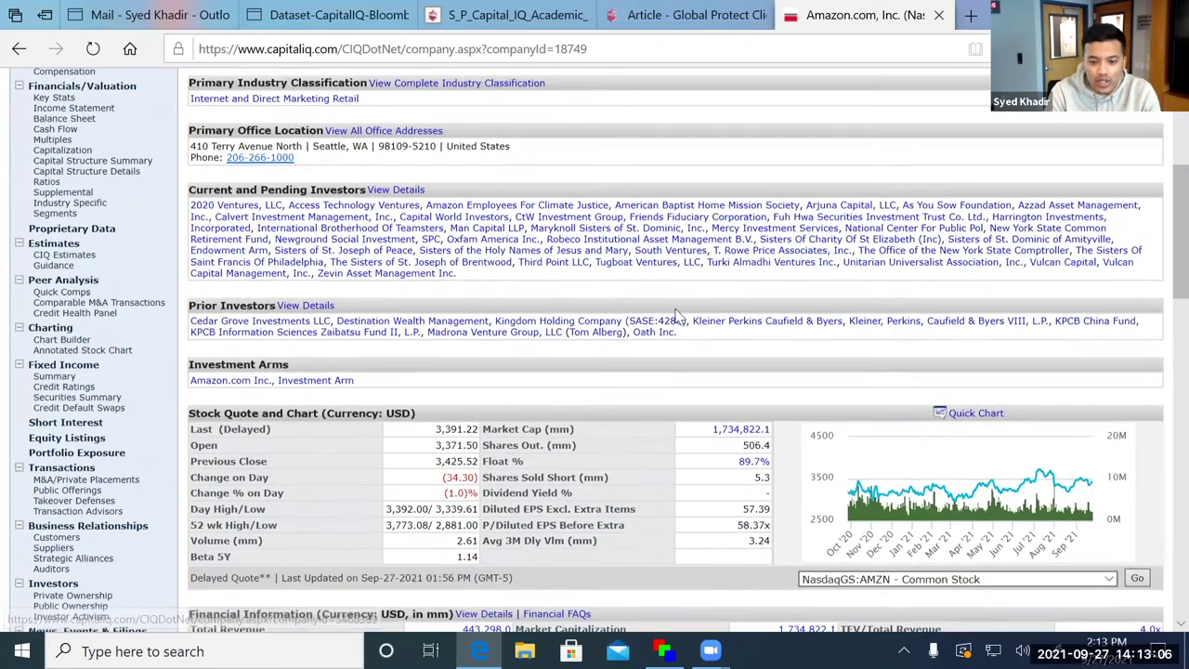
scroll(701, 331, up, 1)
scroll(588, 356, up, 3)
scroll(616, 403, down, 2)
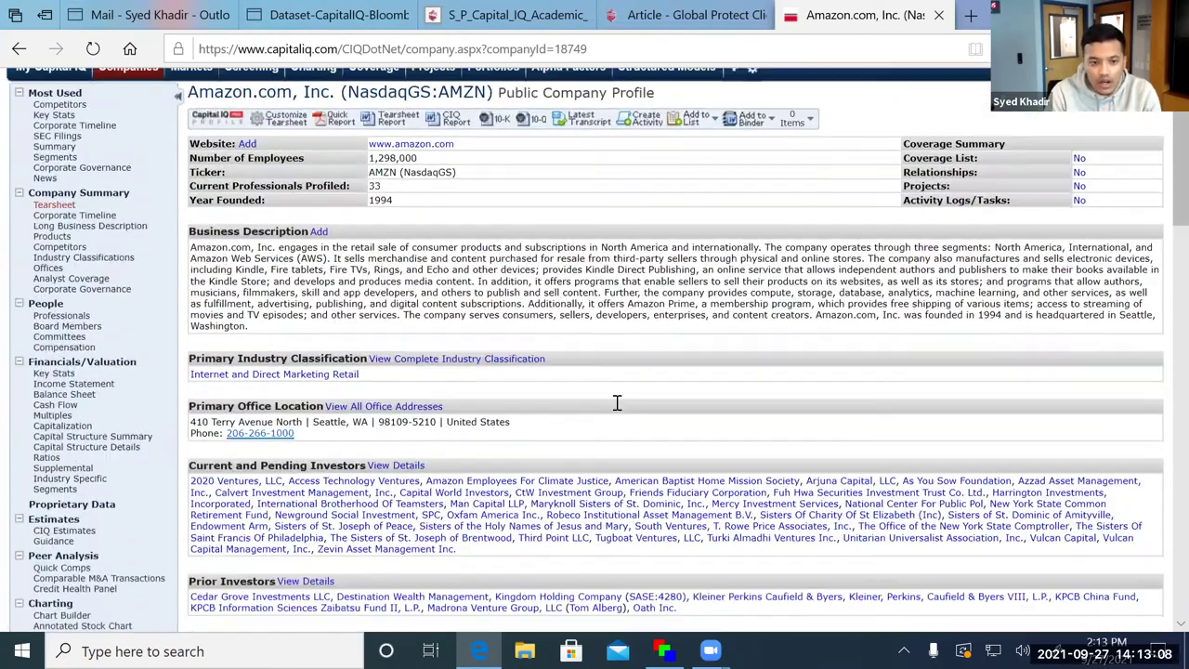
scroll(624, 416, down, 5)
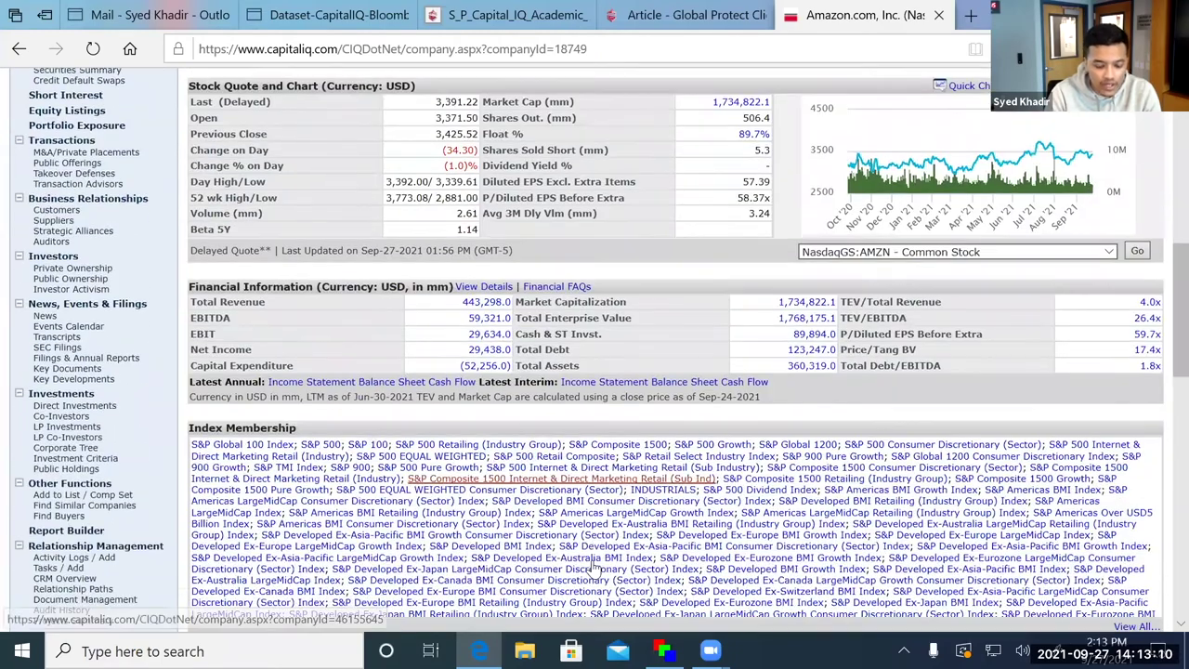
scroll(599, 569, up, 7)
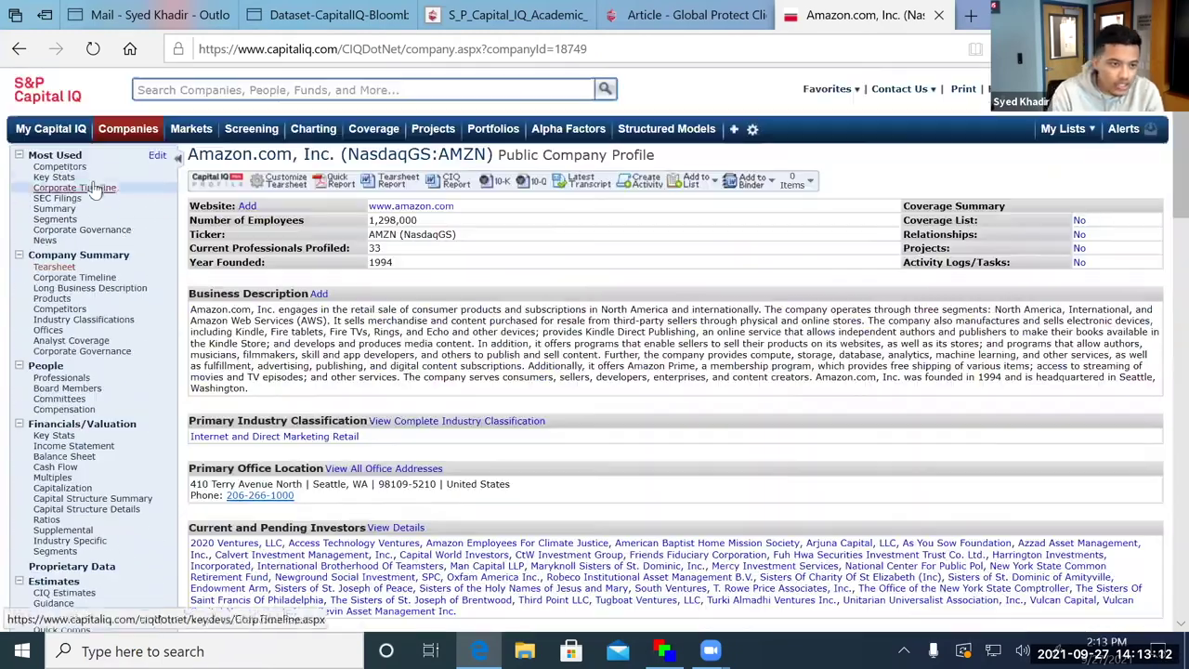
scroll(105, 422, down, 5)
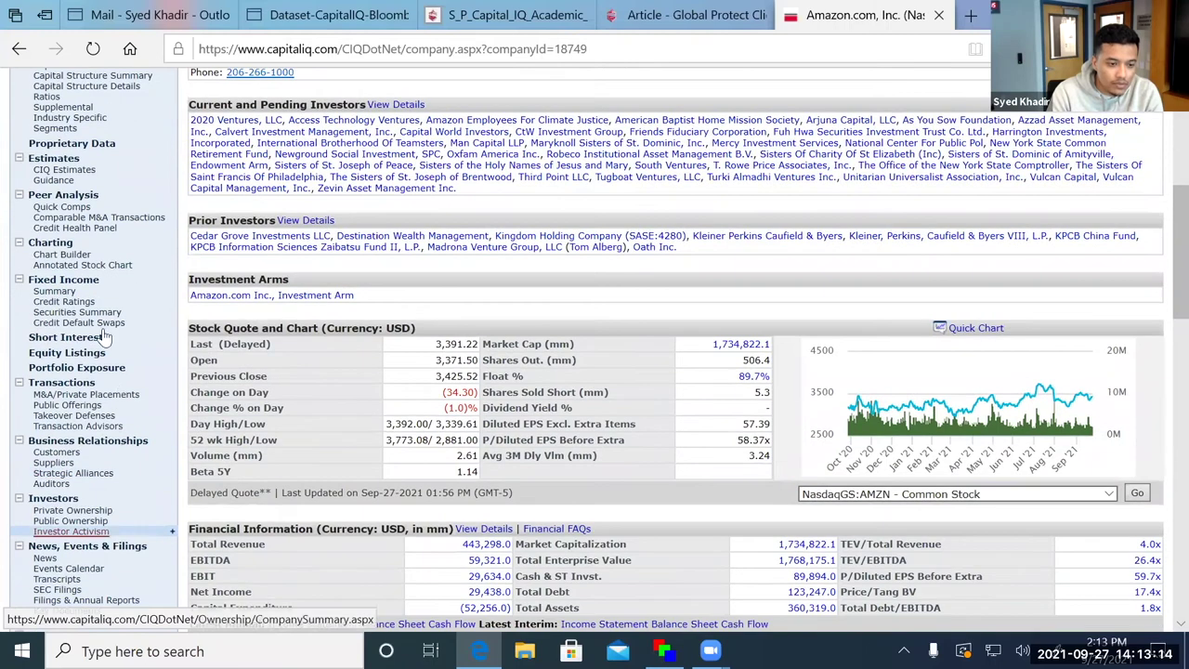
scroll(108, 571, down, 3)
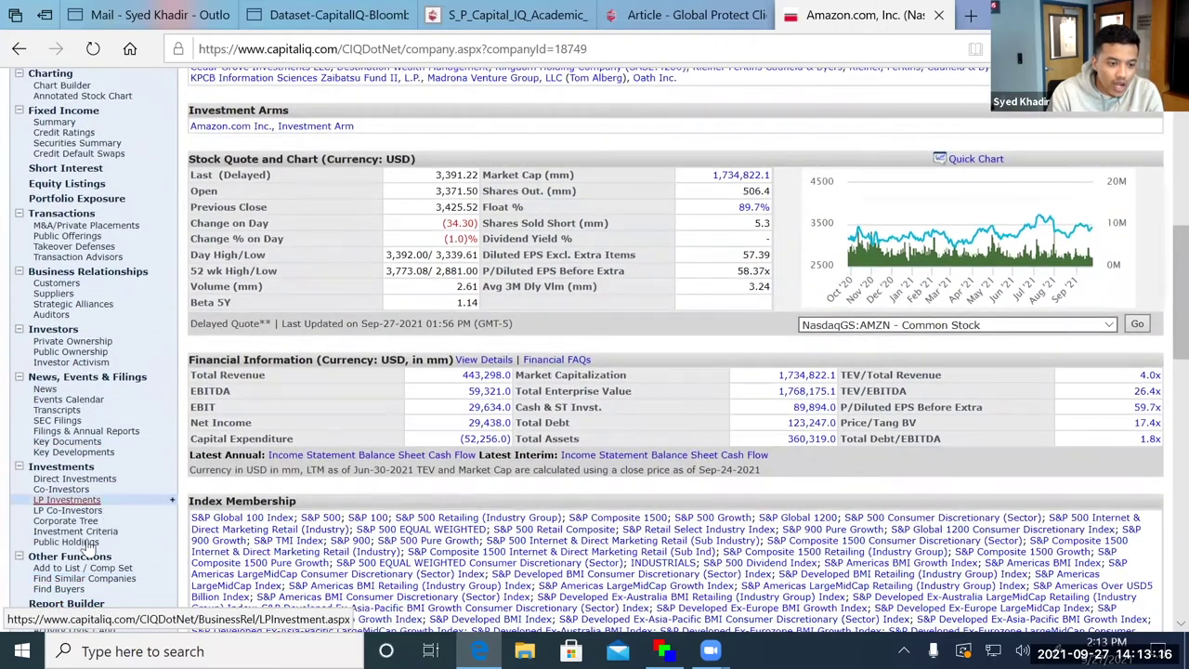
scroll(110, 461, up, 6)
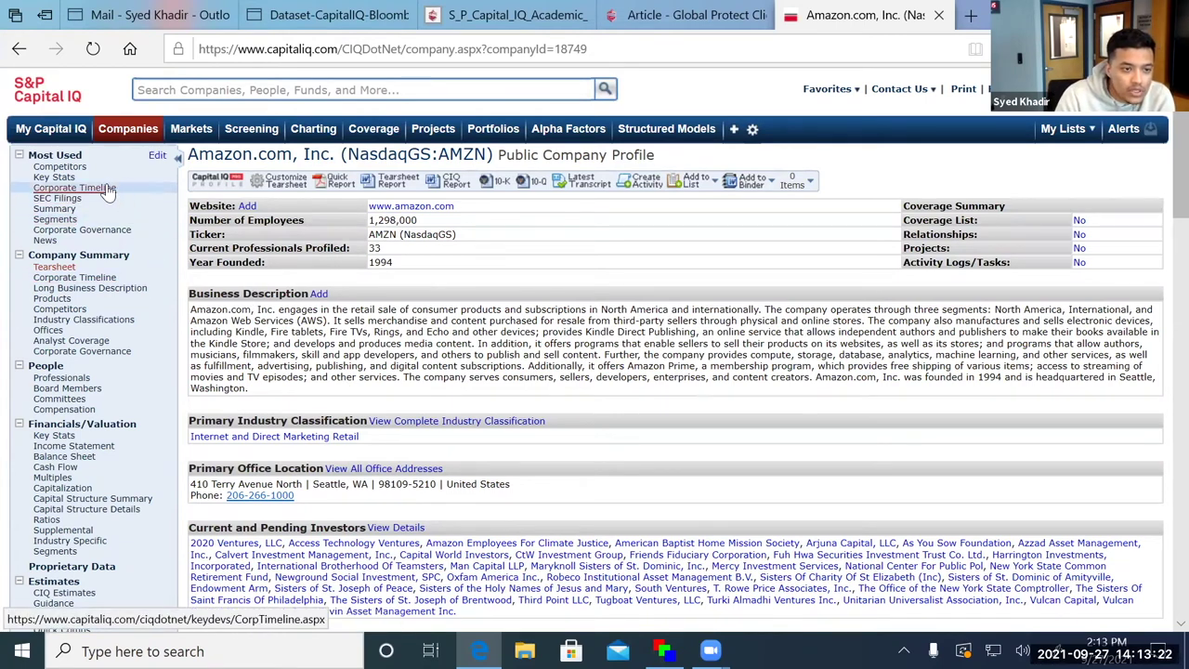
- Open Amazon's Corporate Timeline and scroll through its events
click(57, 197)
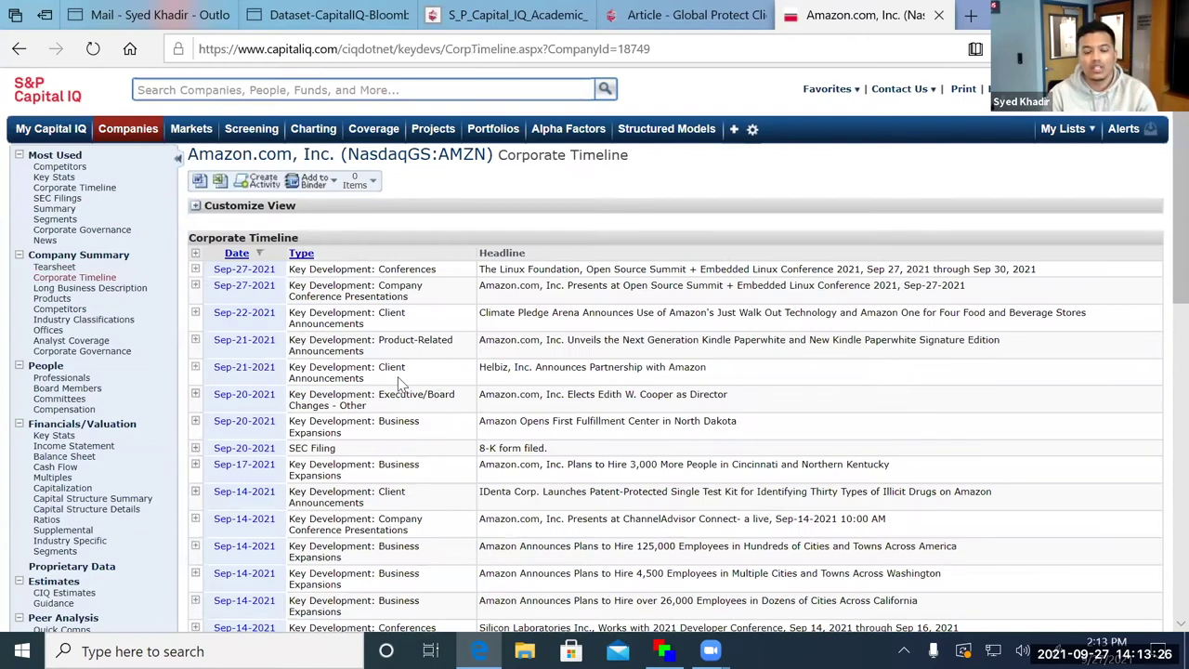
scroll(399, 378, down, 5)
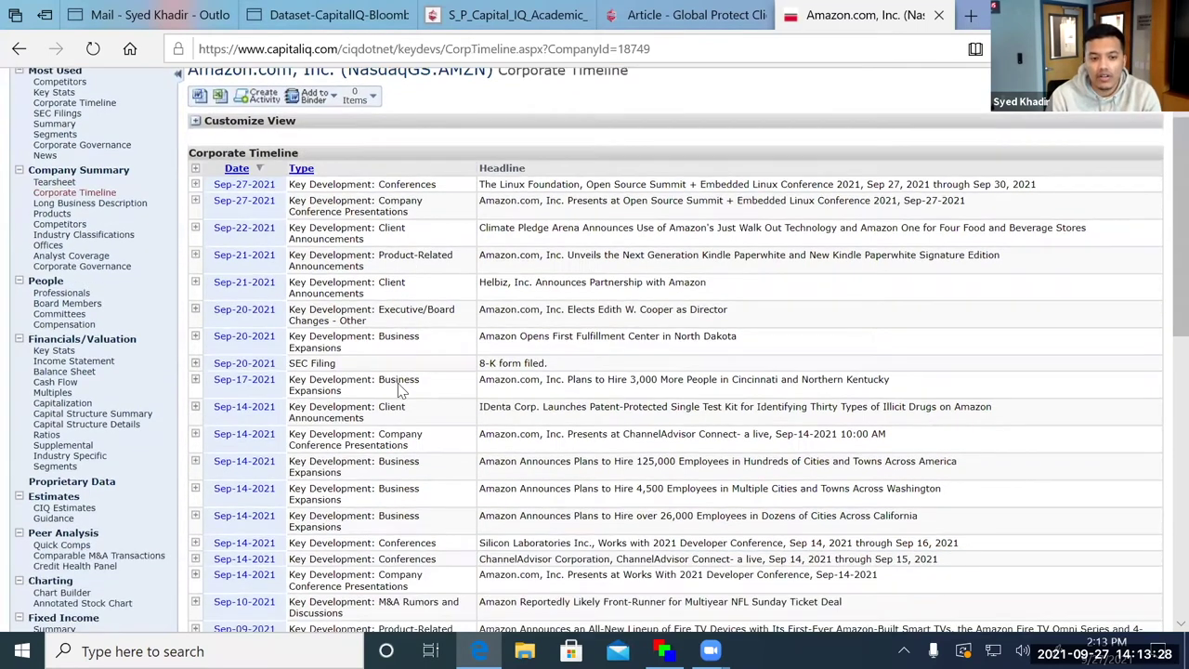
scroll(518, 452, up, 5)
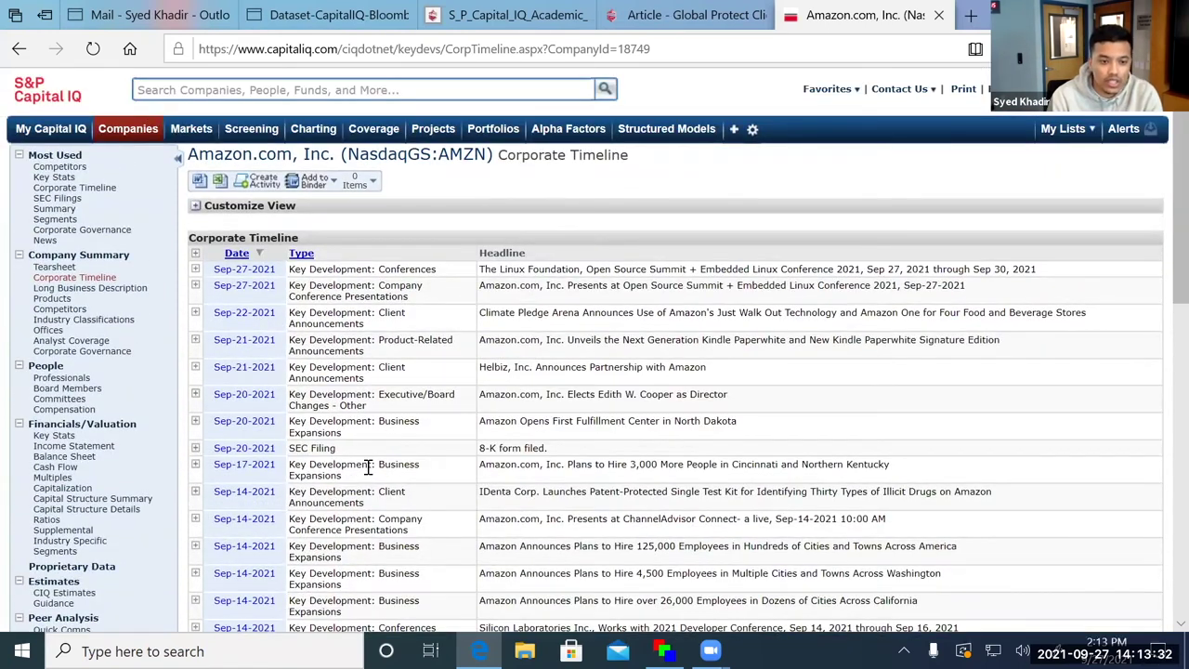
scroll(373, 466, down, 1)
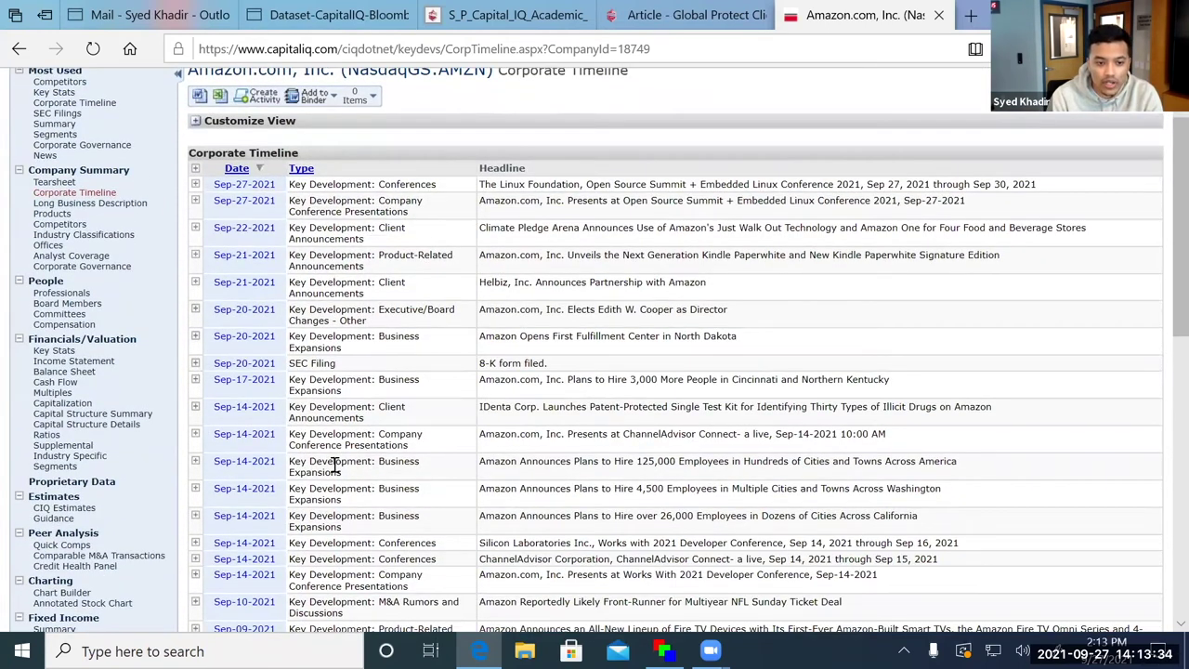
scroll(335, 467, down, 2)
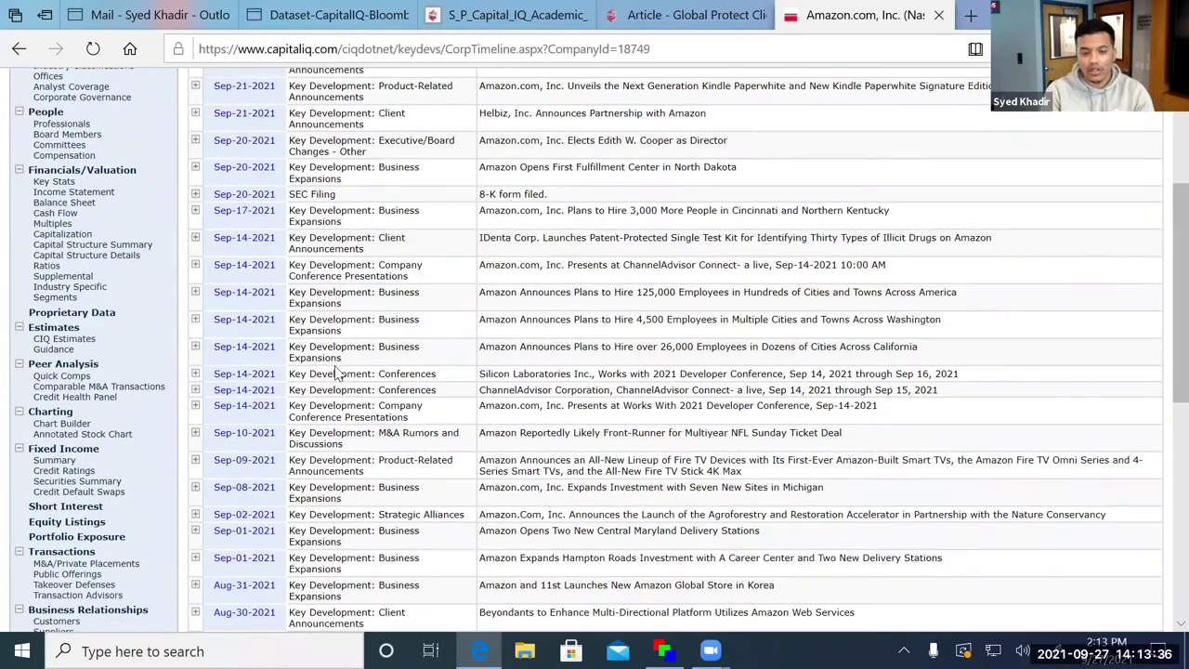
scroll(312, 309, down, 1)
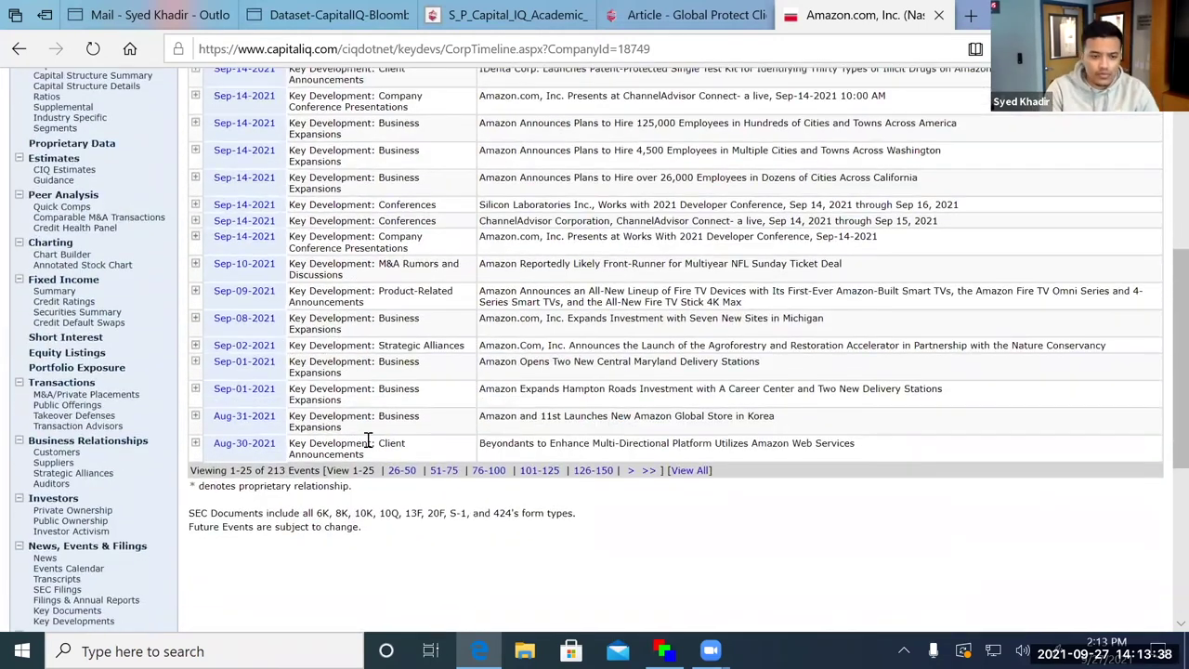
scroll(594, 557, up, 1)
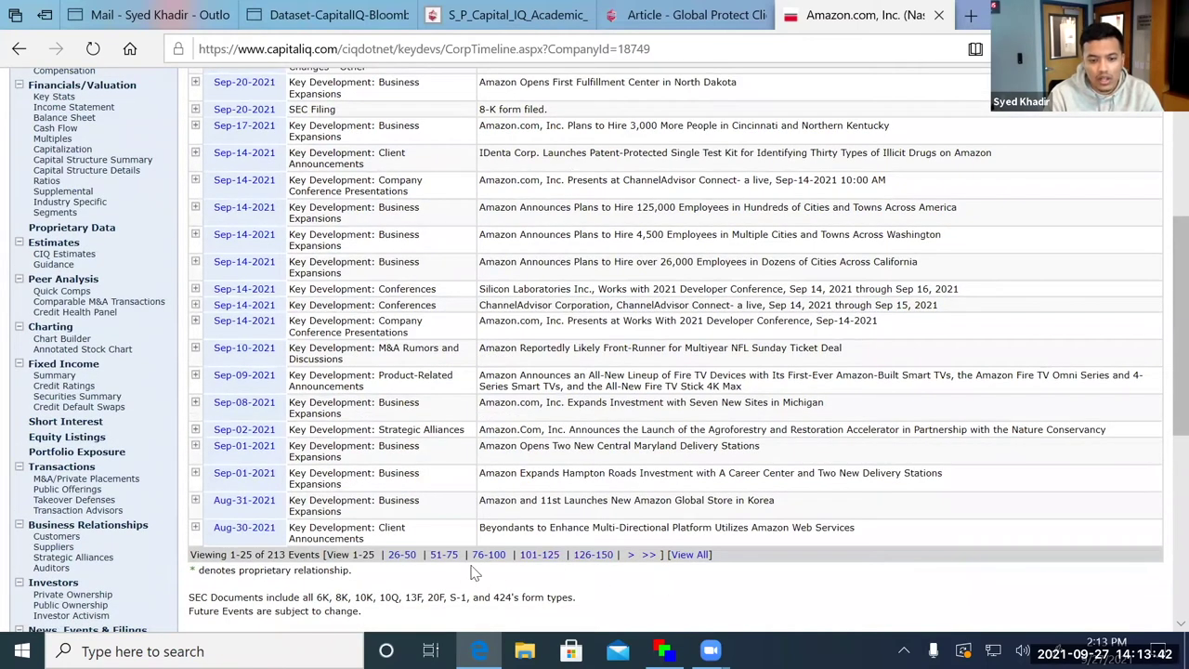
- Page the timeline to events 126–150 and return to the top
click(594, 555)
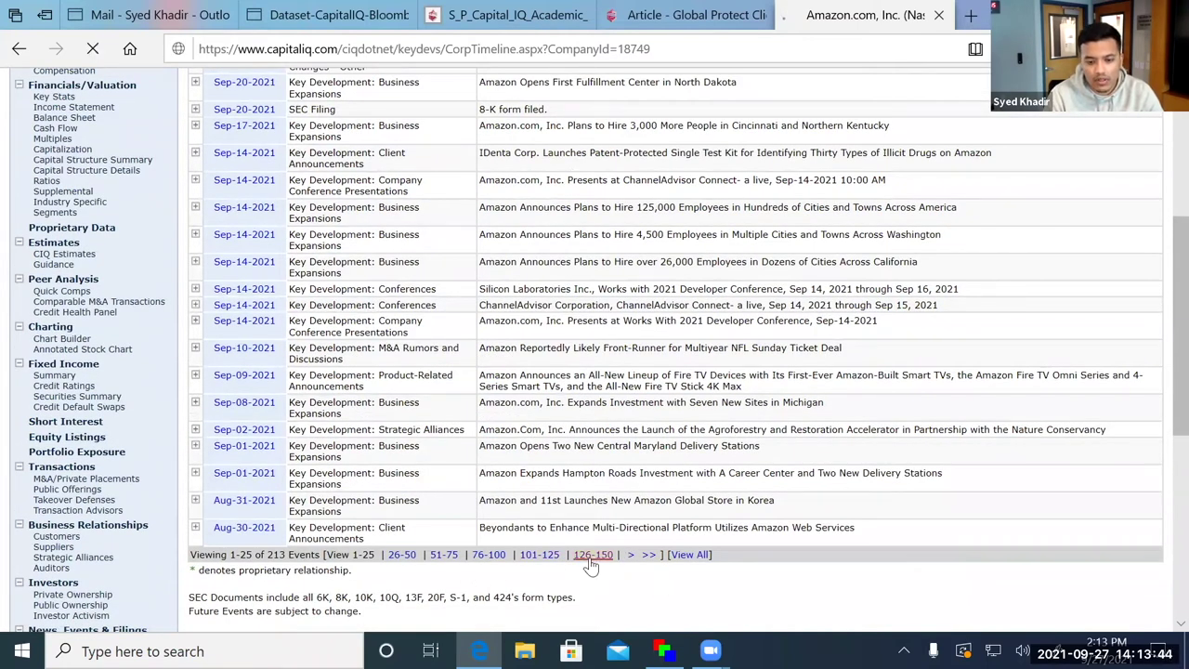
scroll(286, 451, up, 3)
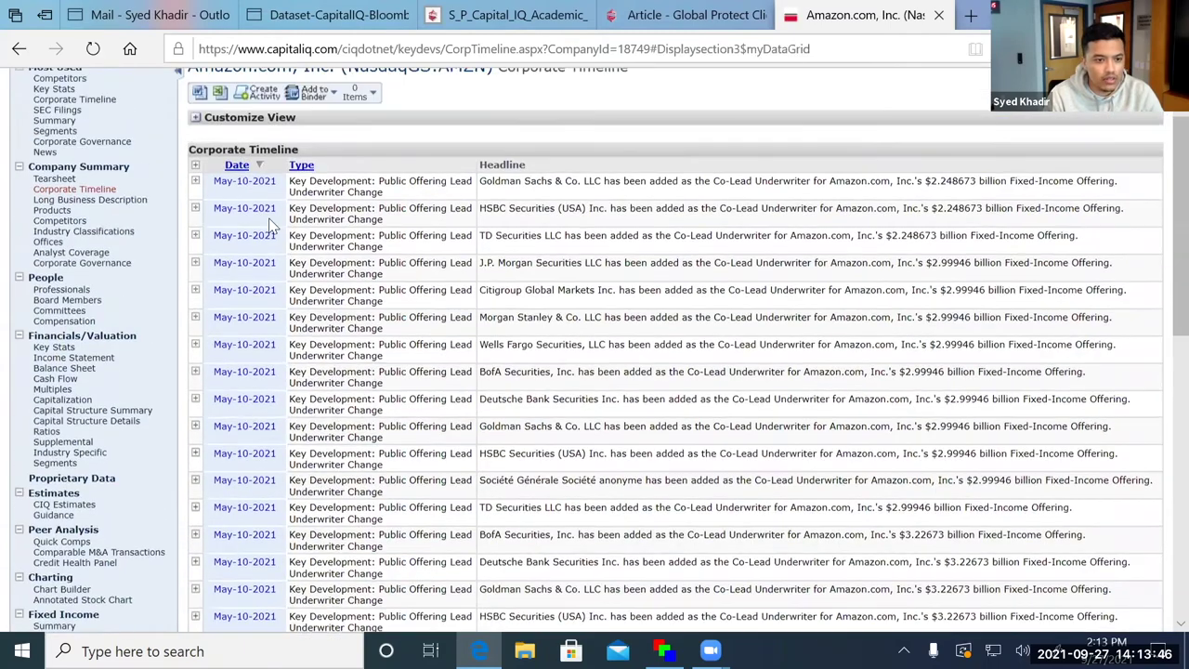
scroll(286, 451, down, 8)
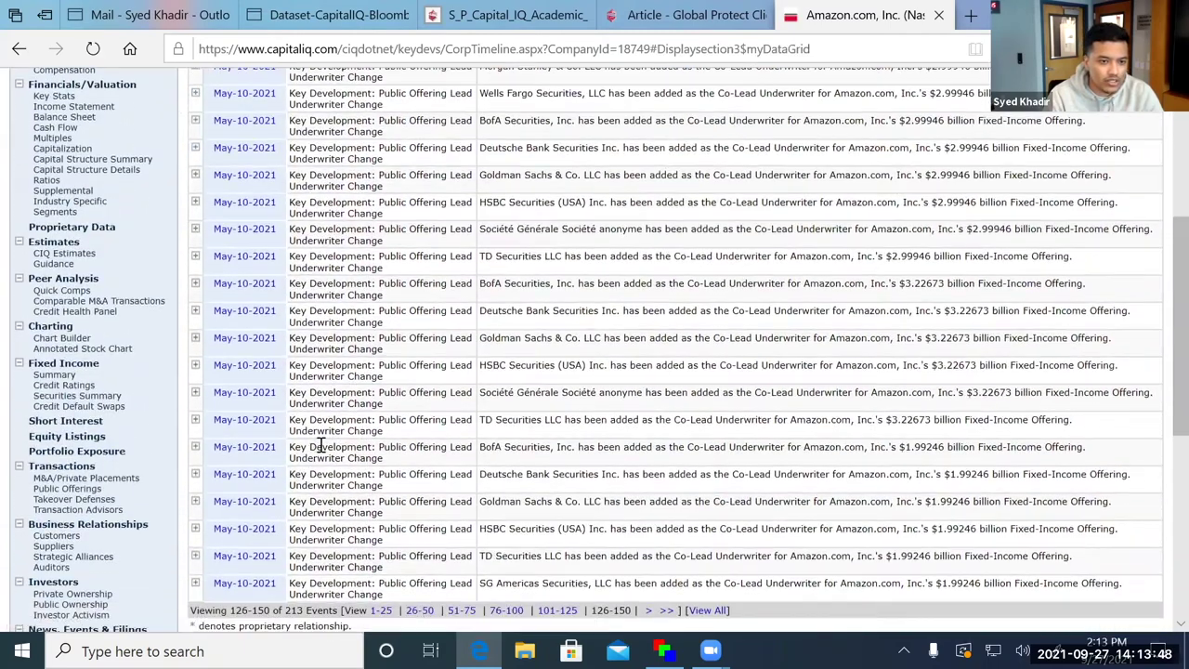
scroll(318, 443, up, 5)
scroll(319, 443, up, 4)
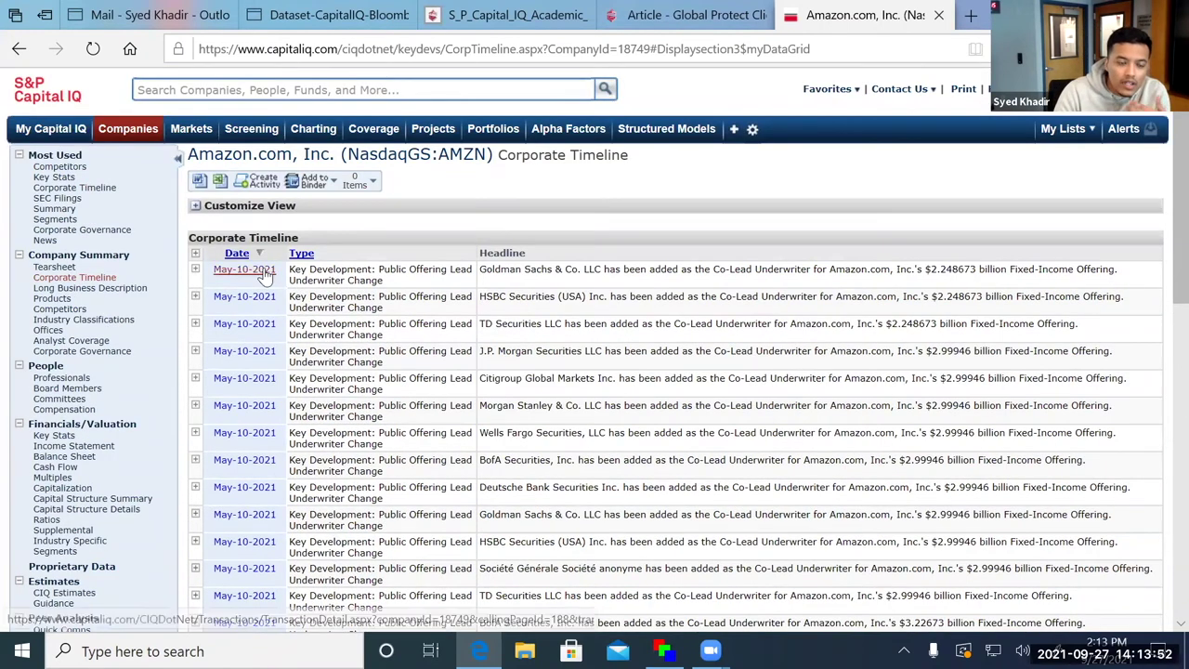
click(264, 270)
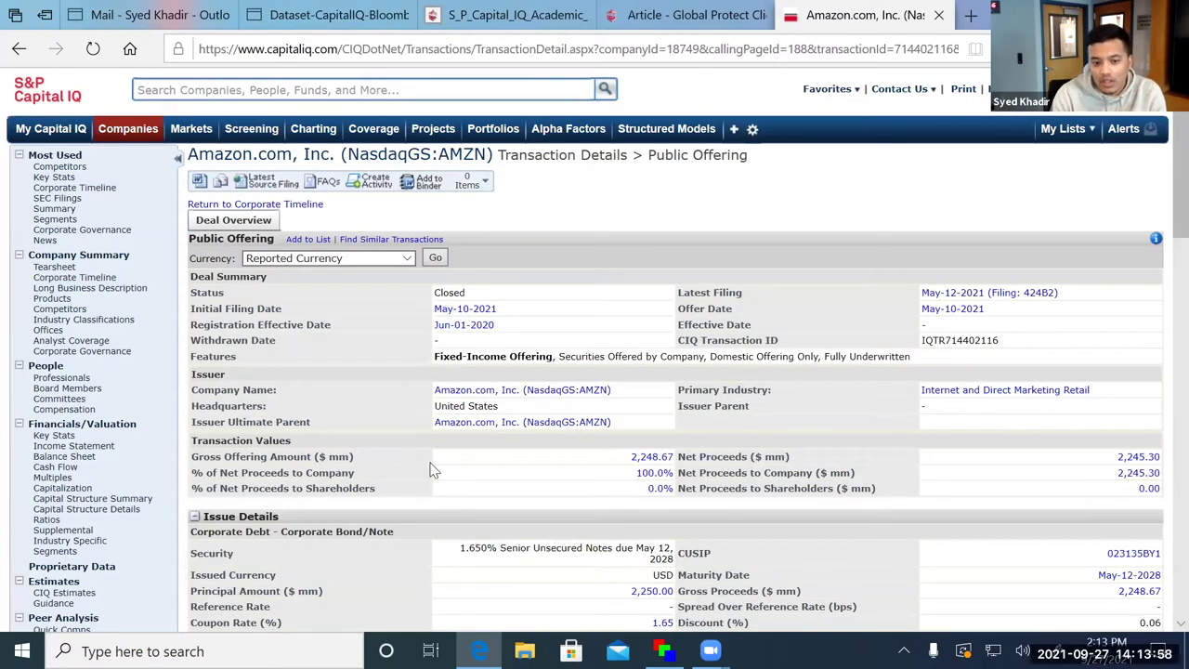
scroll(456, 482, down, 1)
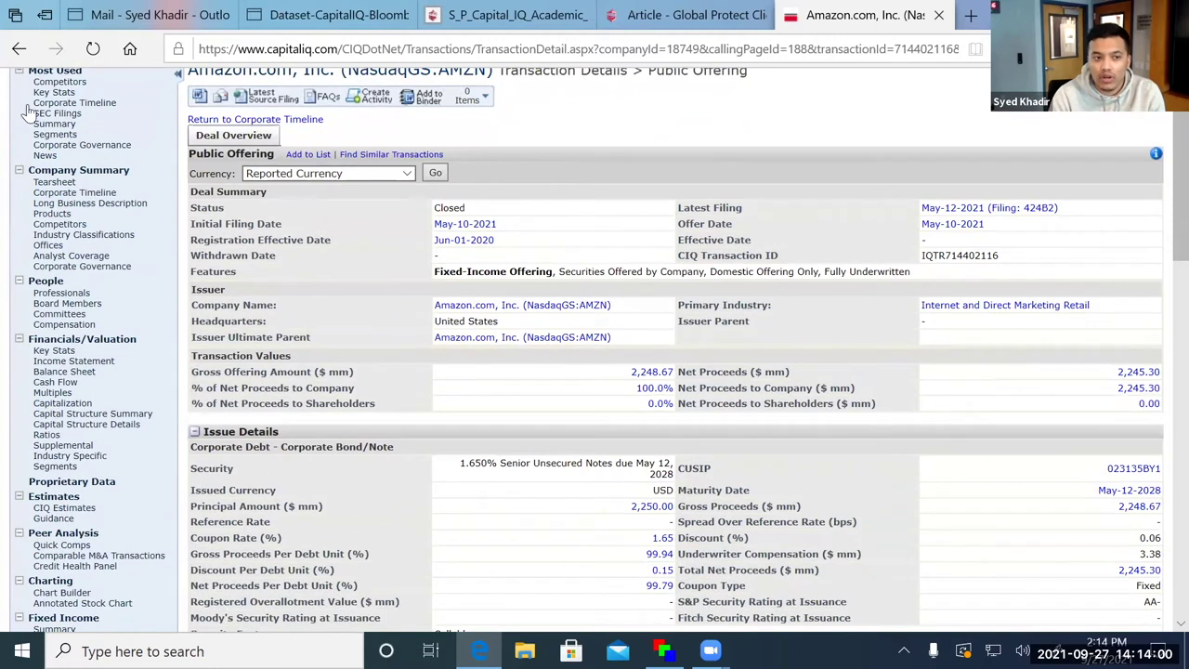
click(18, 48)
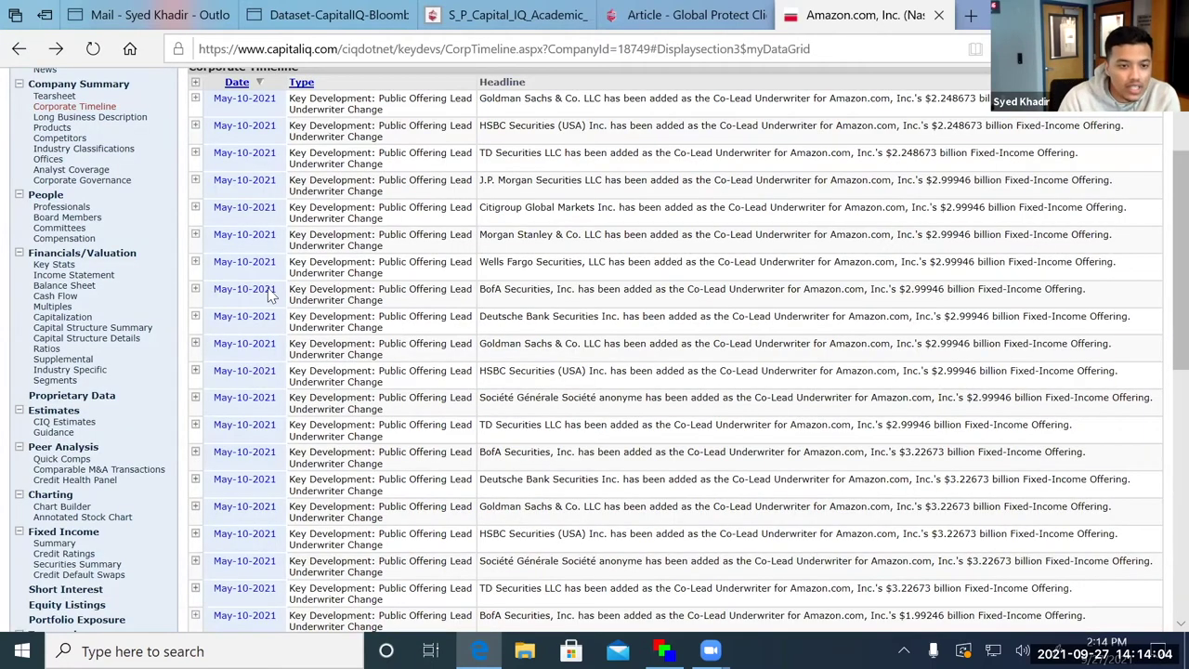
scroll(186, 223, up, 3)
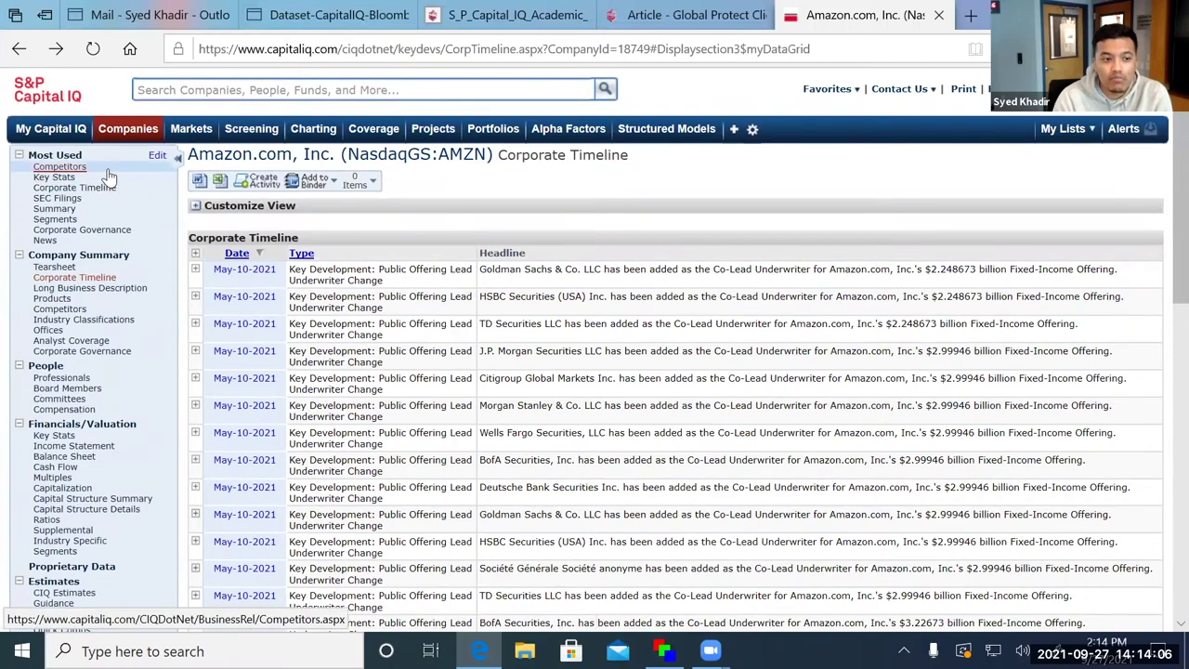
- Open Amazon's Competitors page and scroll the table of LTM revenues and source filings
click(108, 169)
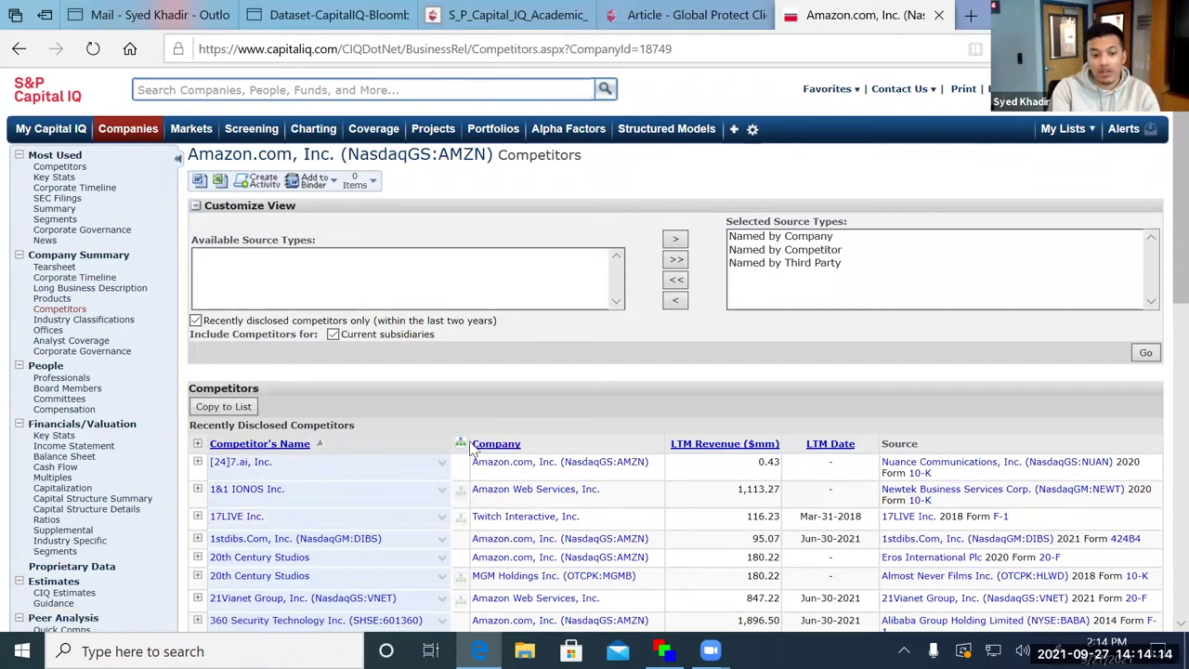
scroll(338, 456, down, 1)
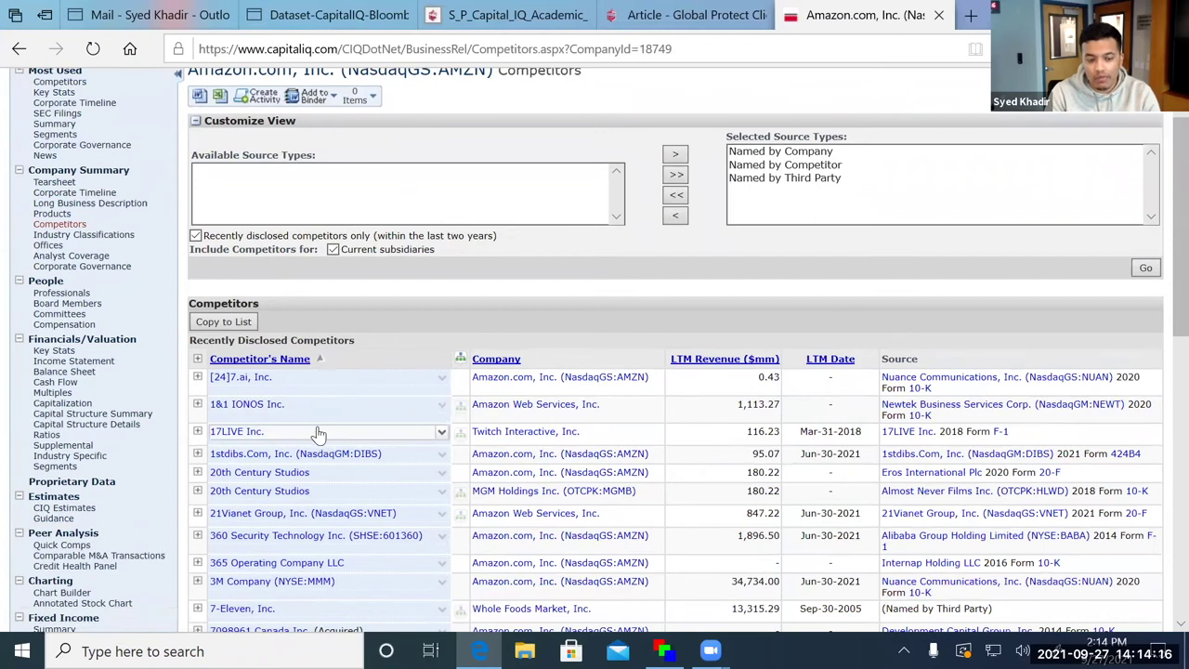
scroll(427, 472, up, 1)
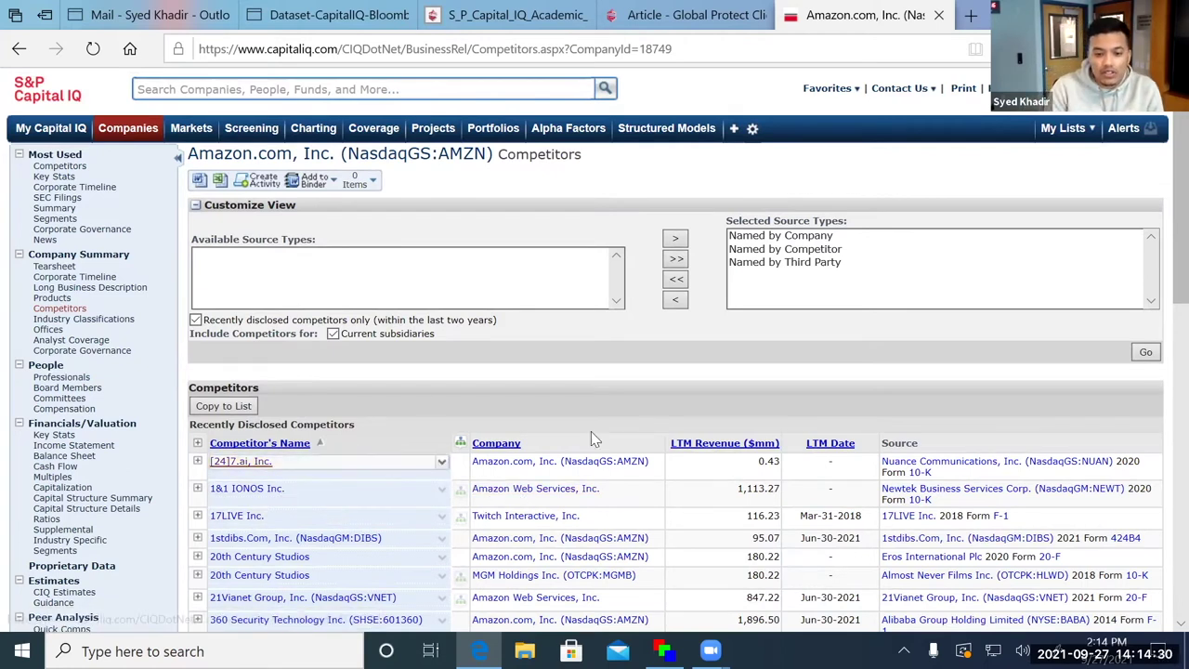
scroll(557, 436, down, 1)
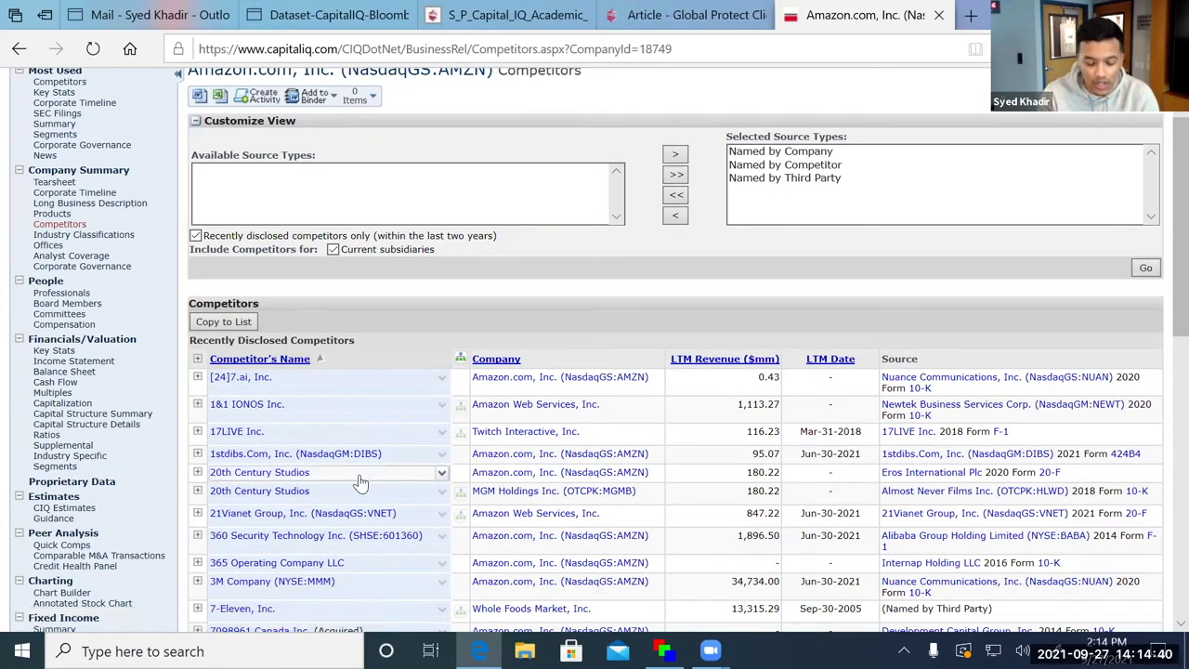
scroll(335, 465, up, 1)
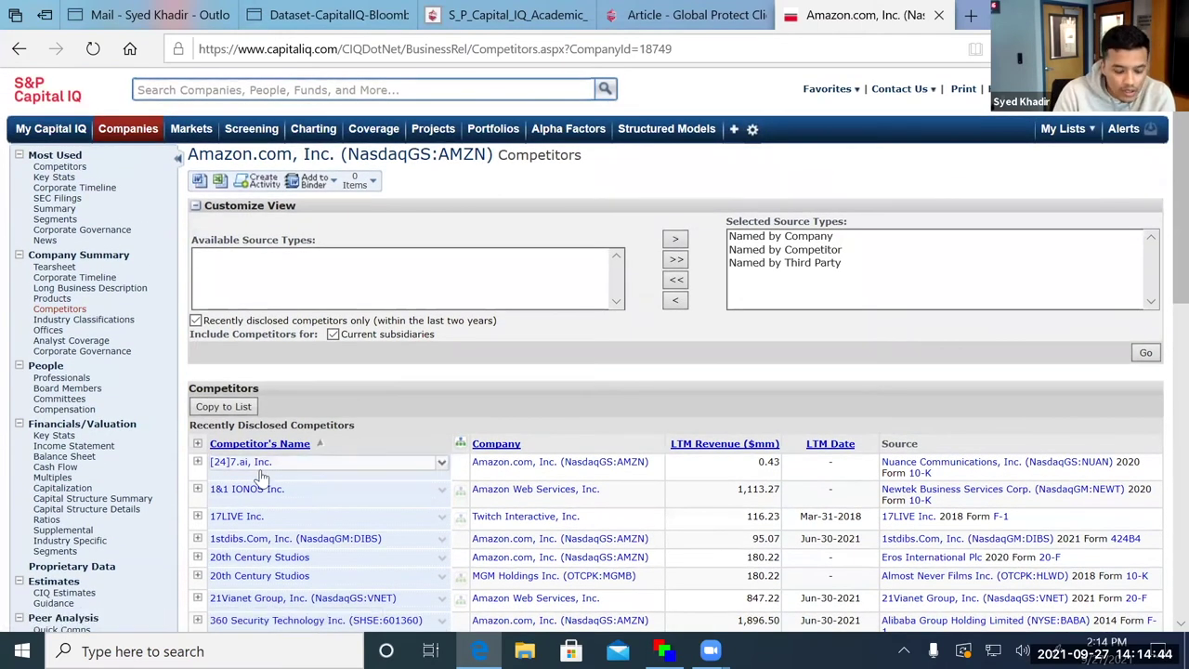
- Open Amazon's Key Stats and switch to the annual Balance Sheet tab
click(57, 436)
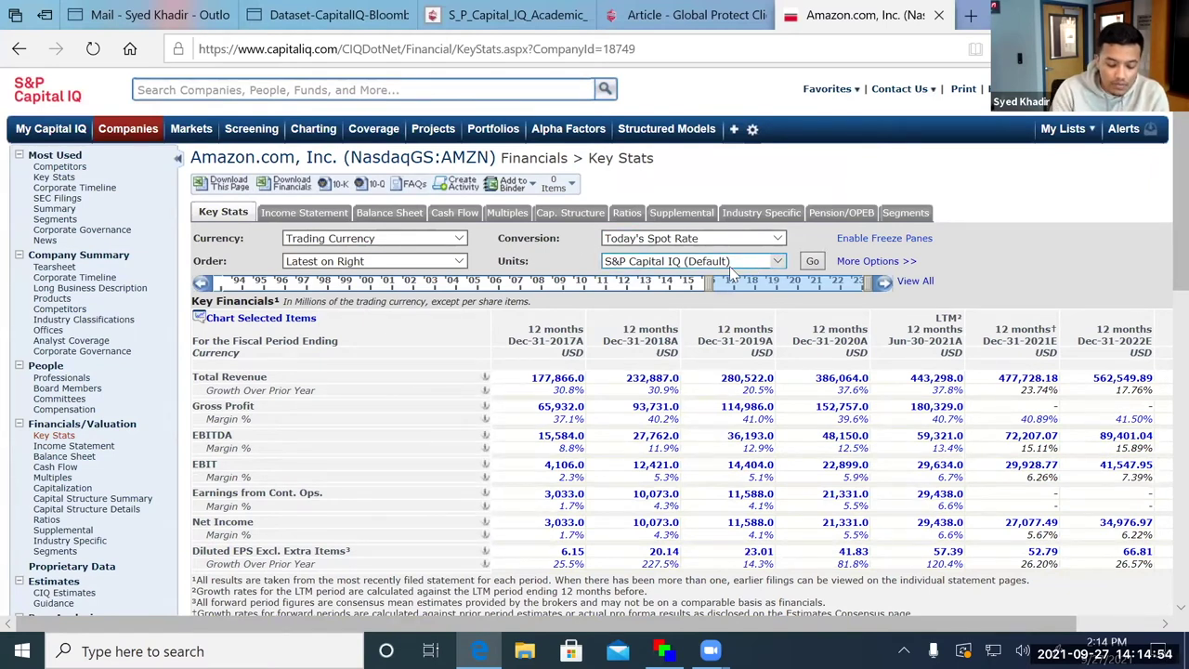
click(418, 220)
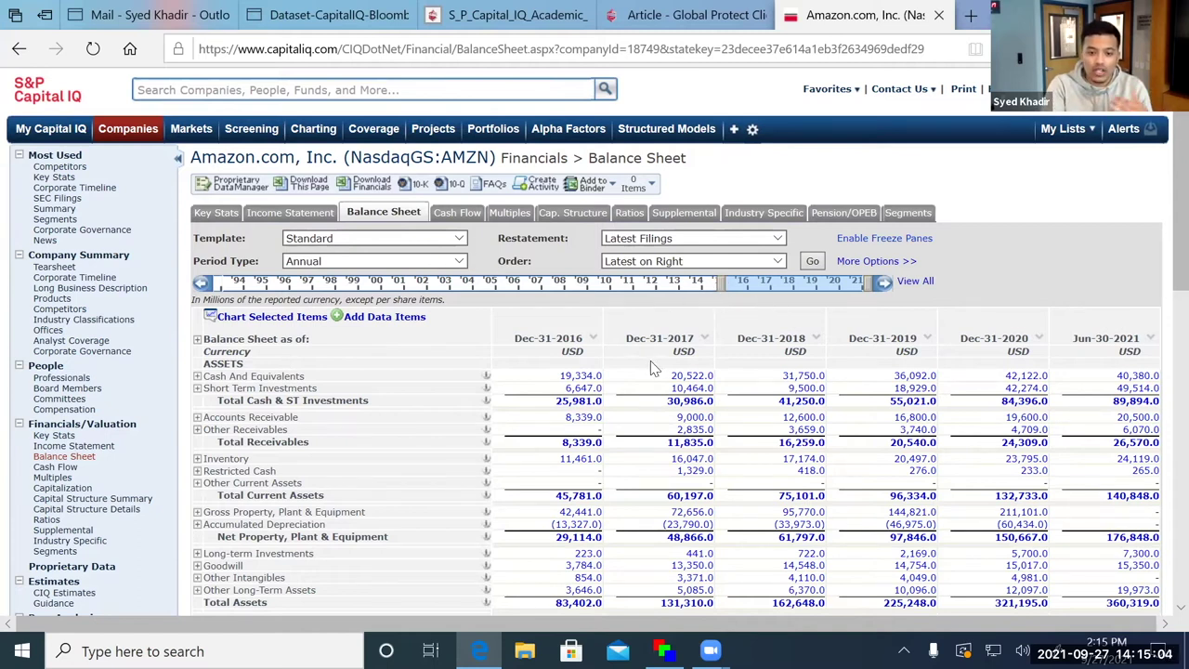
- Keep Period Type Annual and open Dec-31-2016 Cash And Equivalents (19,334) standardized and as-presented details
click(326, 265)
click(326, 275)
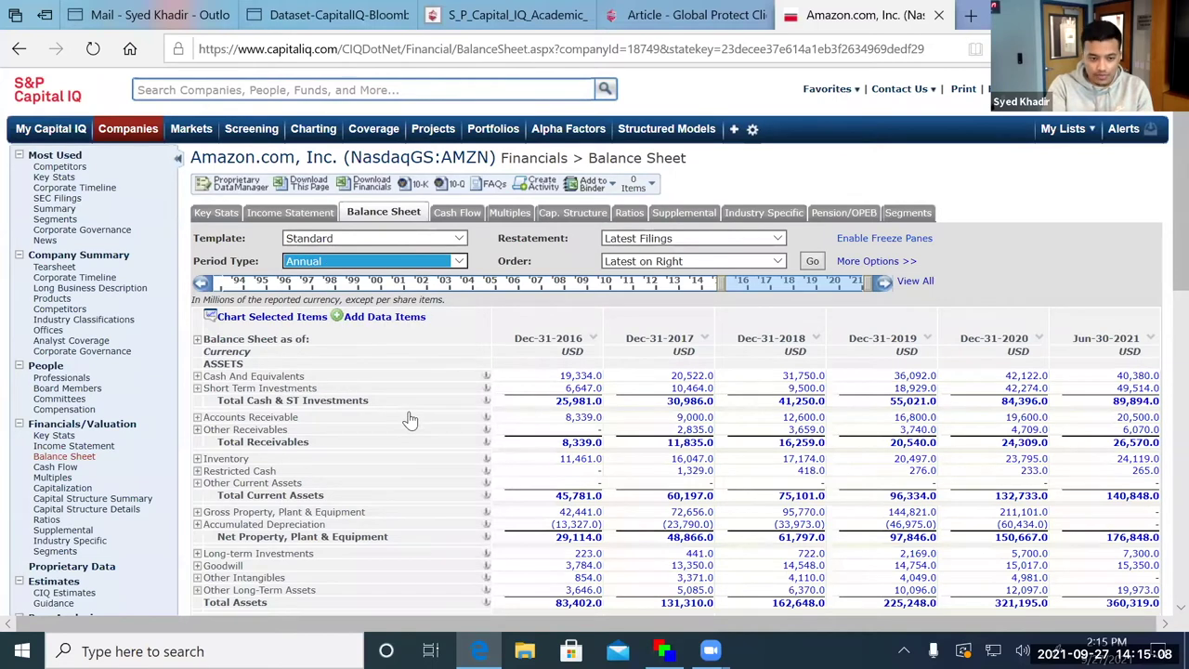
scroll(574, 346, down, 1)
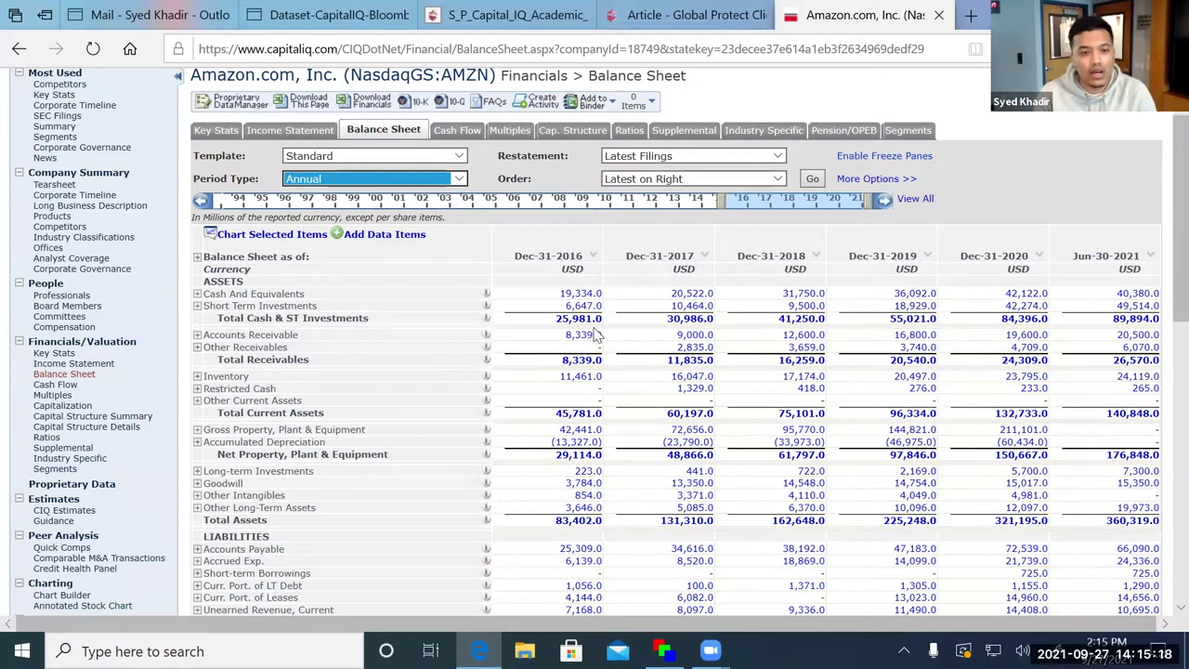
click(575, 299)
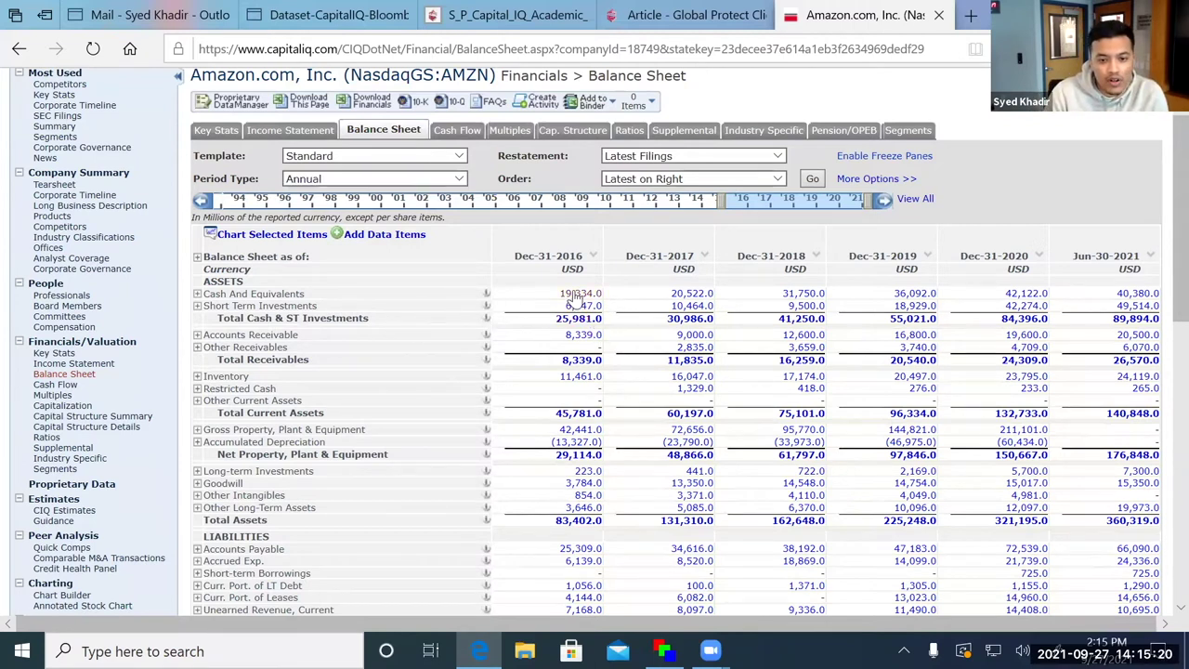
click(391, 319)
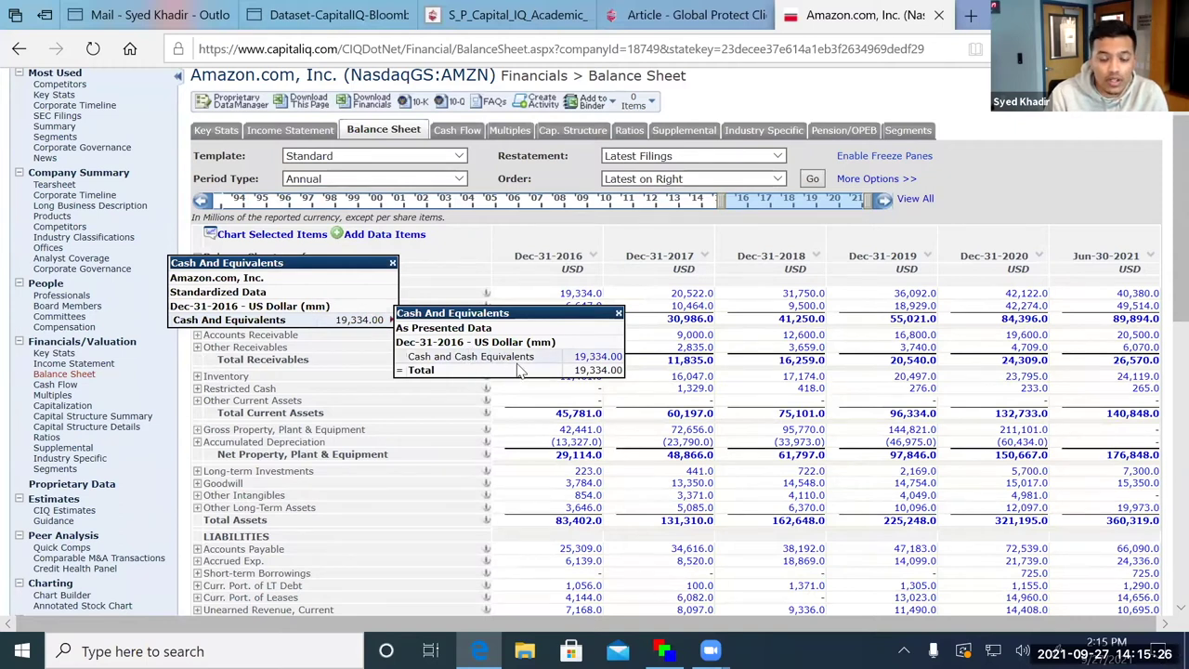
click(596, 369)
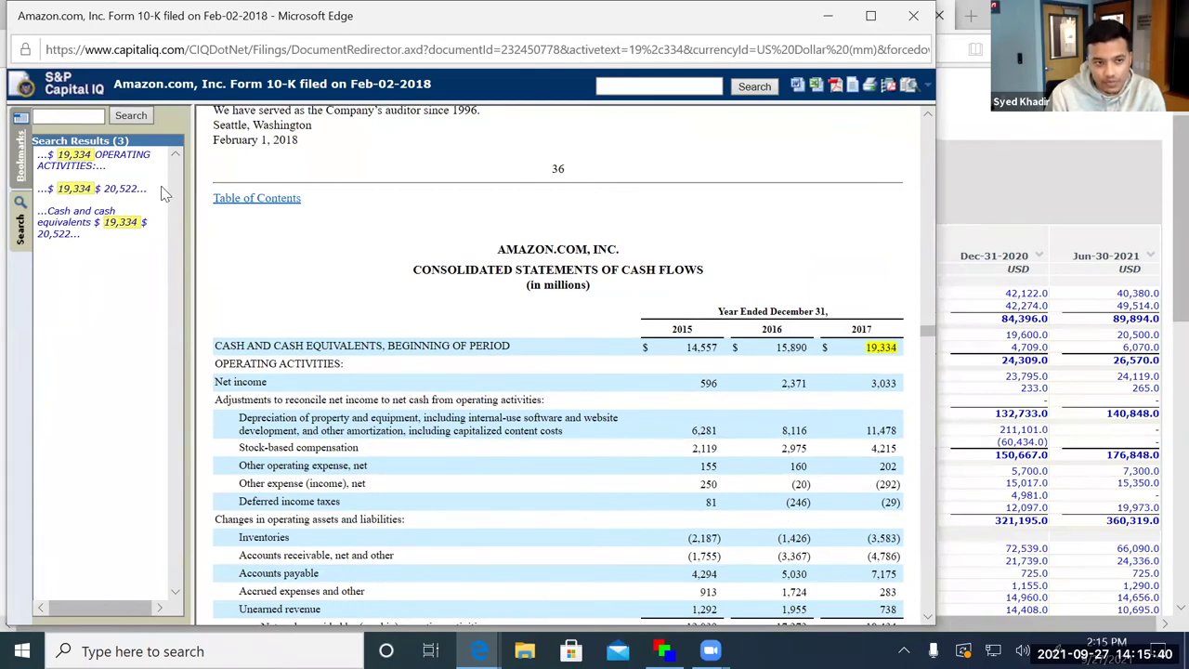
click(871, 16)
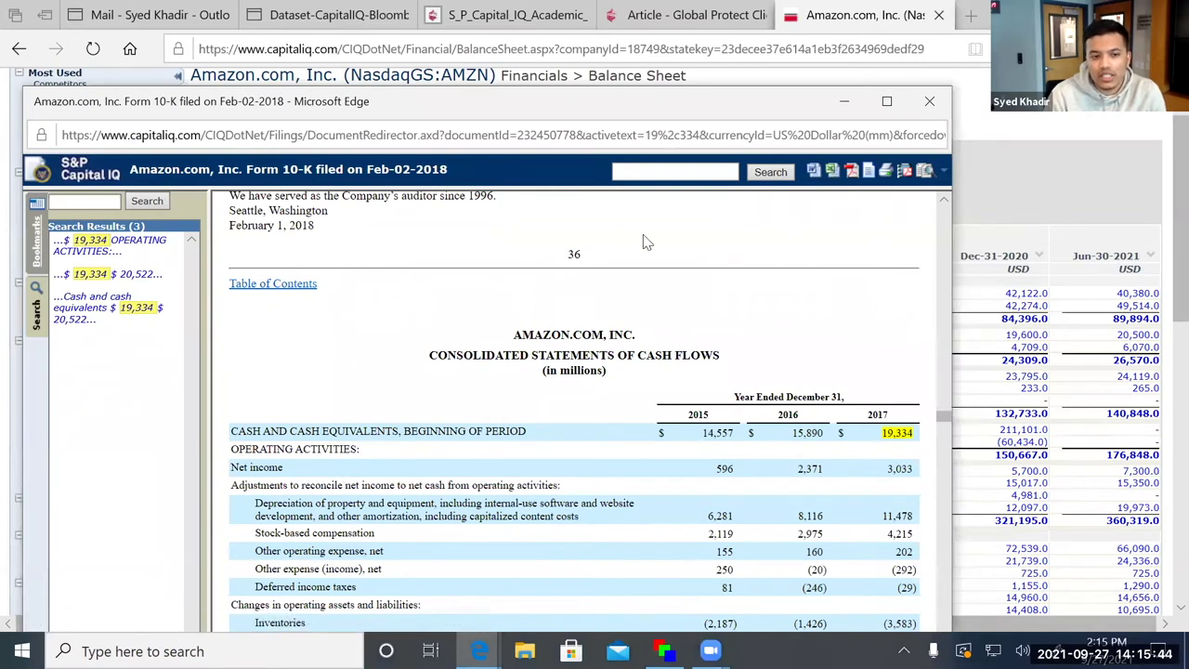
drag(706, 115, 691, 109)
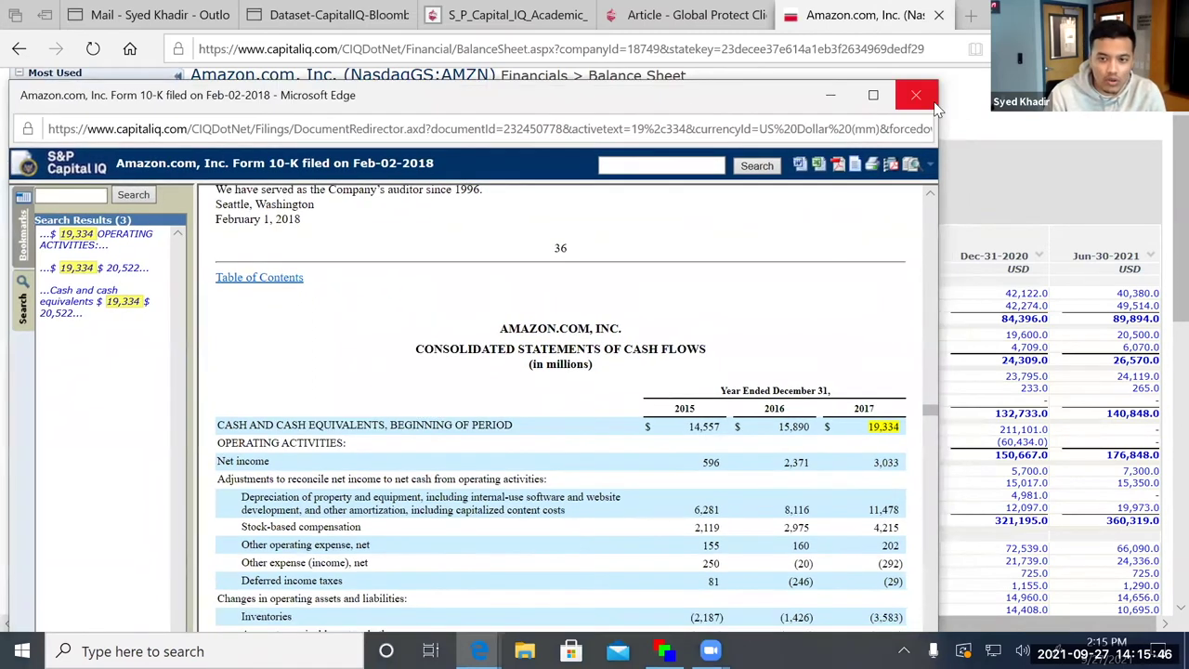
click(916, 95)
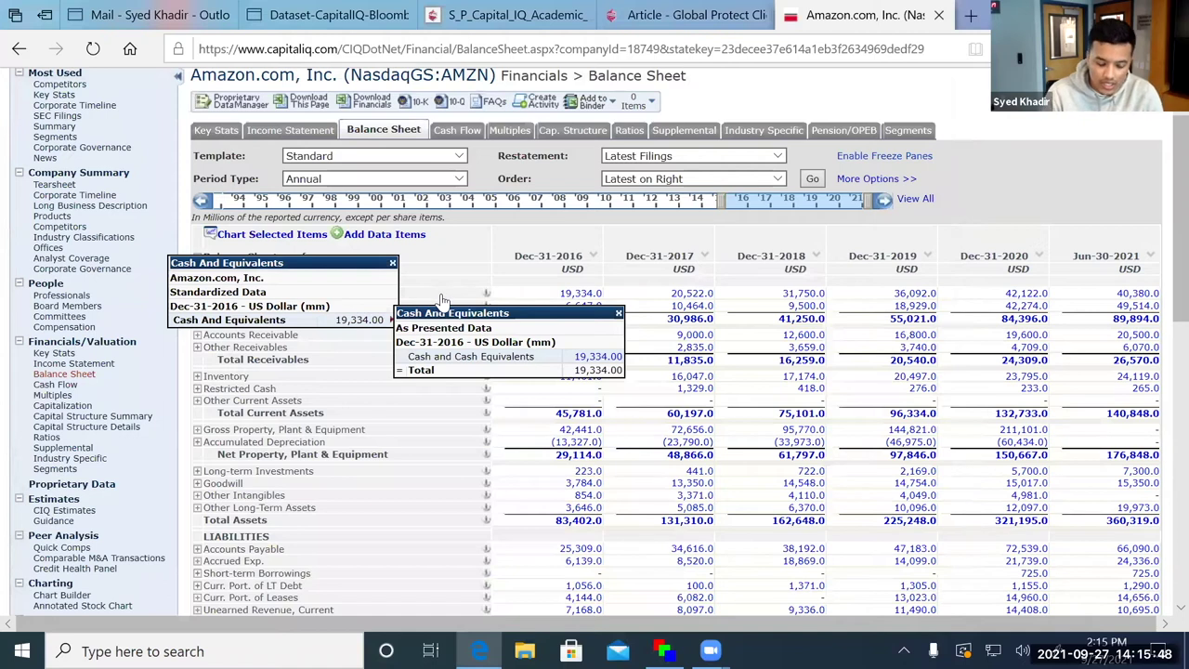
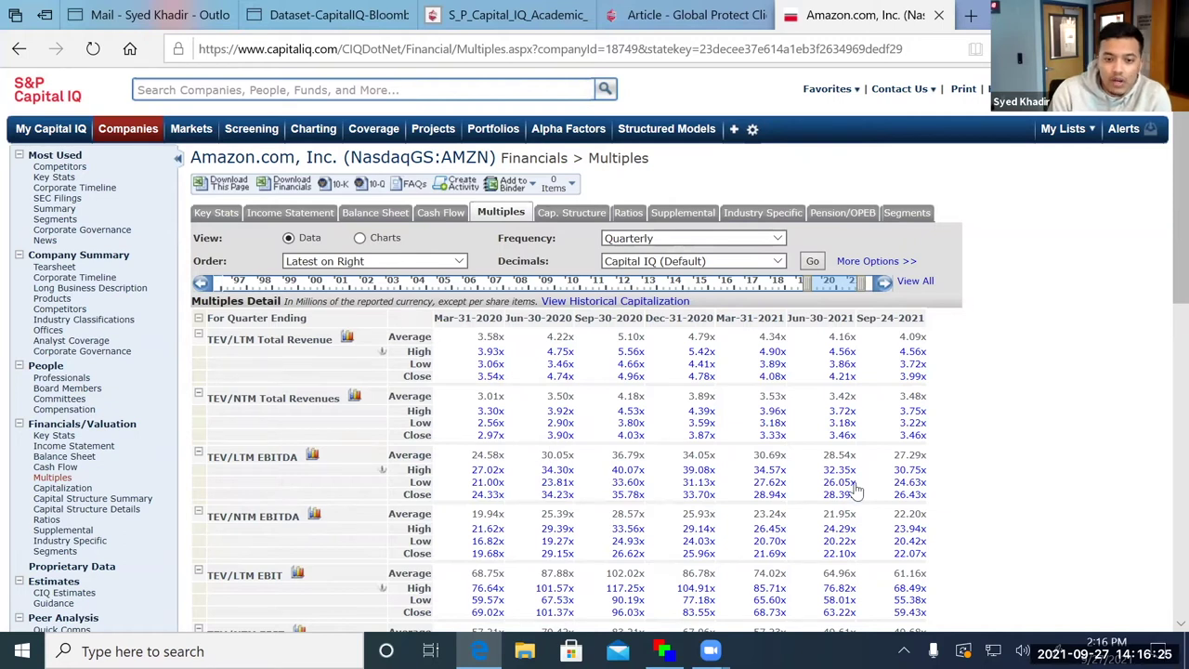
- Review Amazon's quarterly TEV/LTM Revenue, EBITDA and EBIT multiples from Mar-2020 to Sep-2021
mouse_move(839, 499)
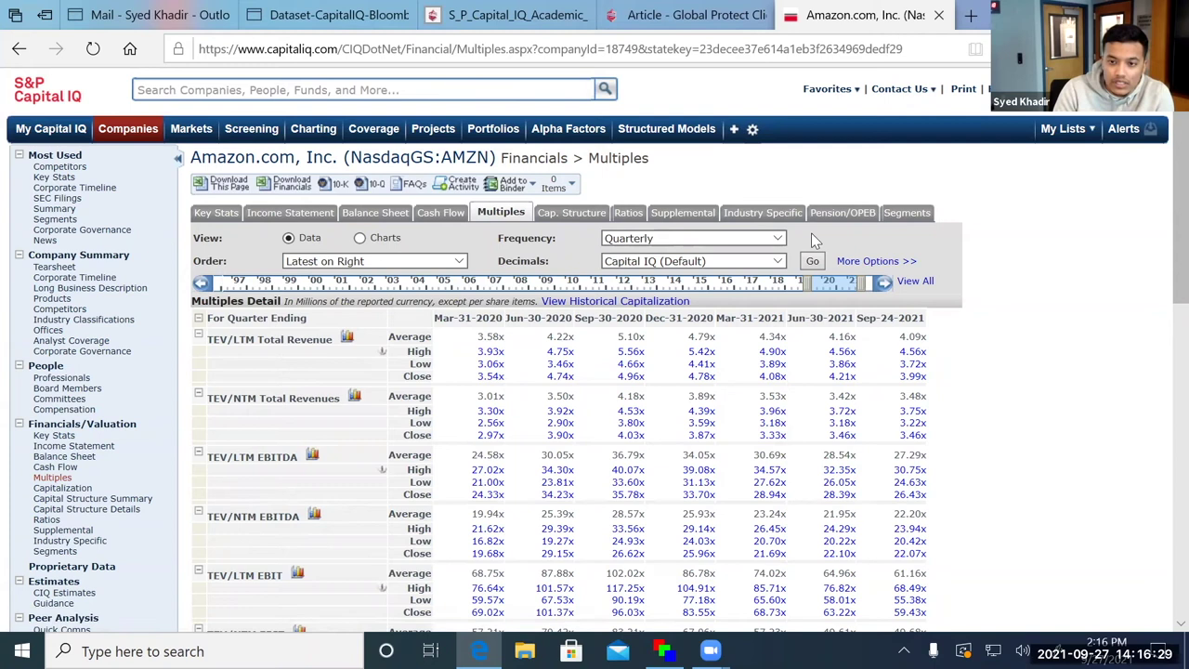
- Open Amazon's Segments page showing North America, International and AWS business segments
click(891, 215)
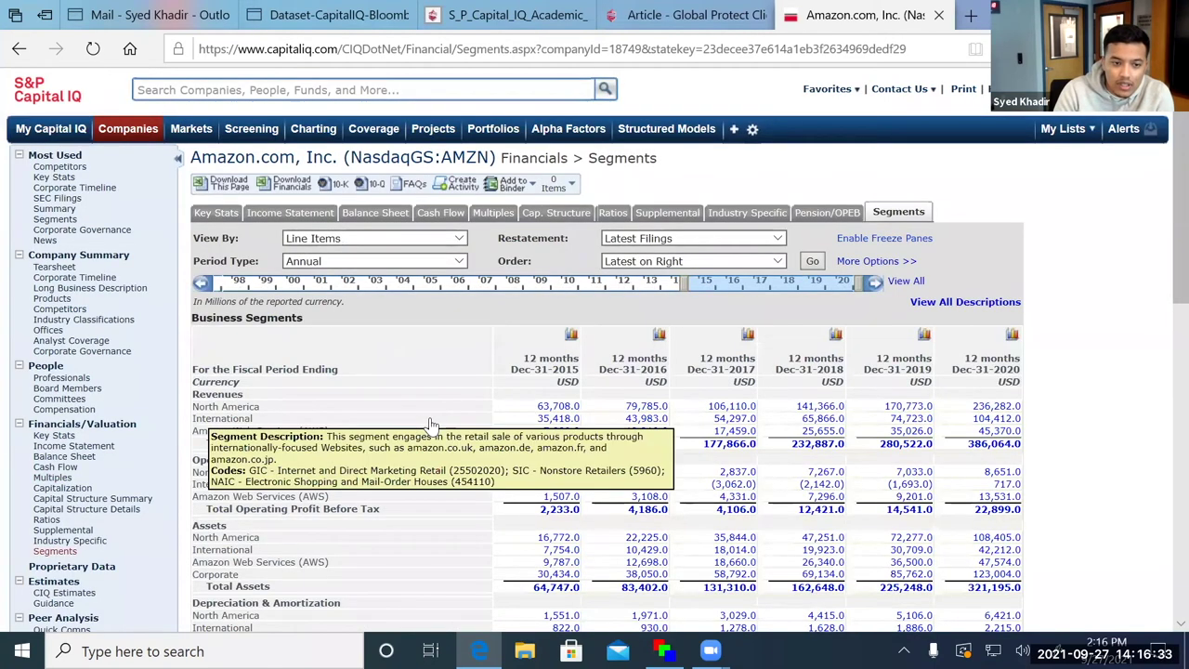
scroll(185, 283, down, 1)
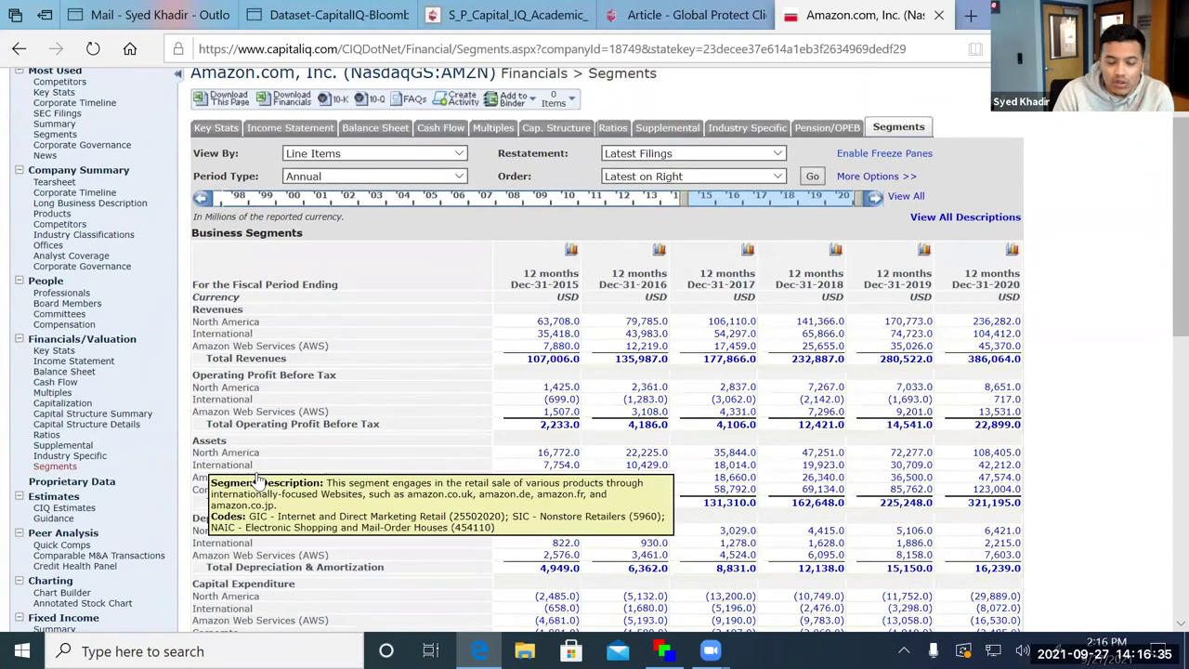
scroll(269, 464, down, 1)
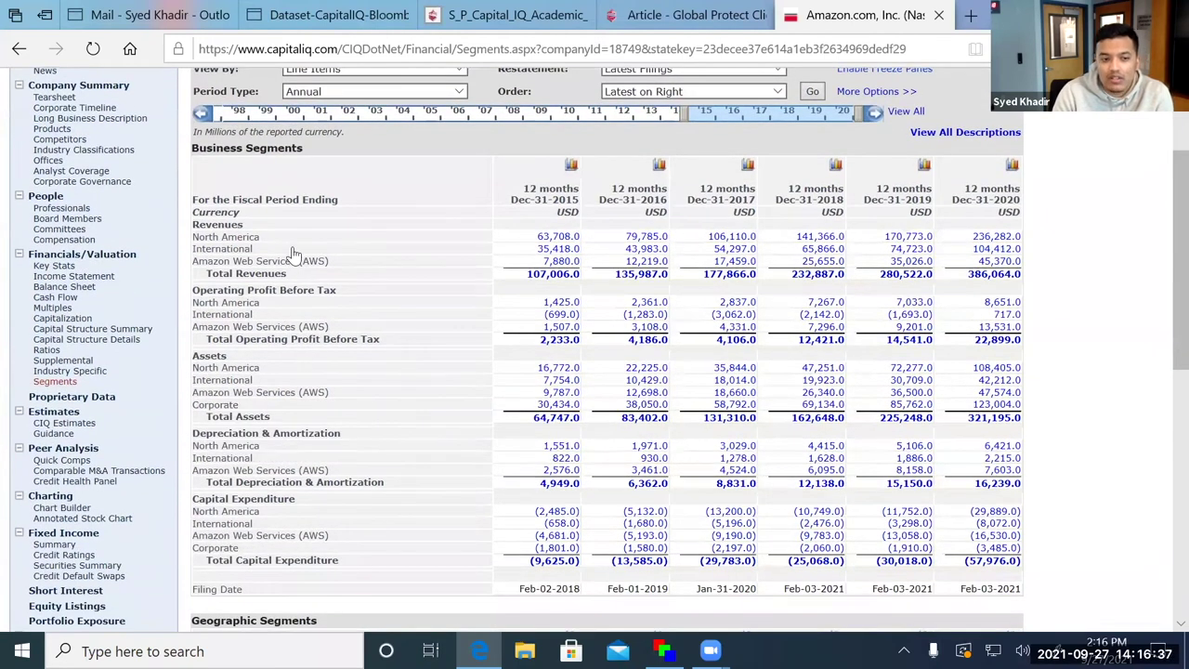
mouse_move(309, 246)
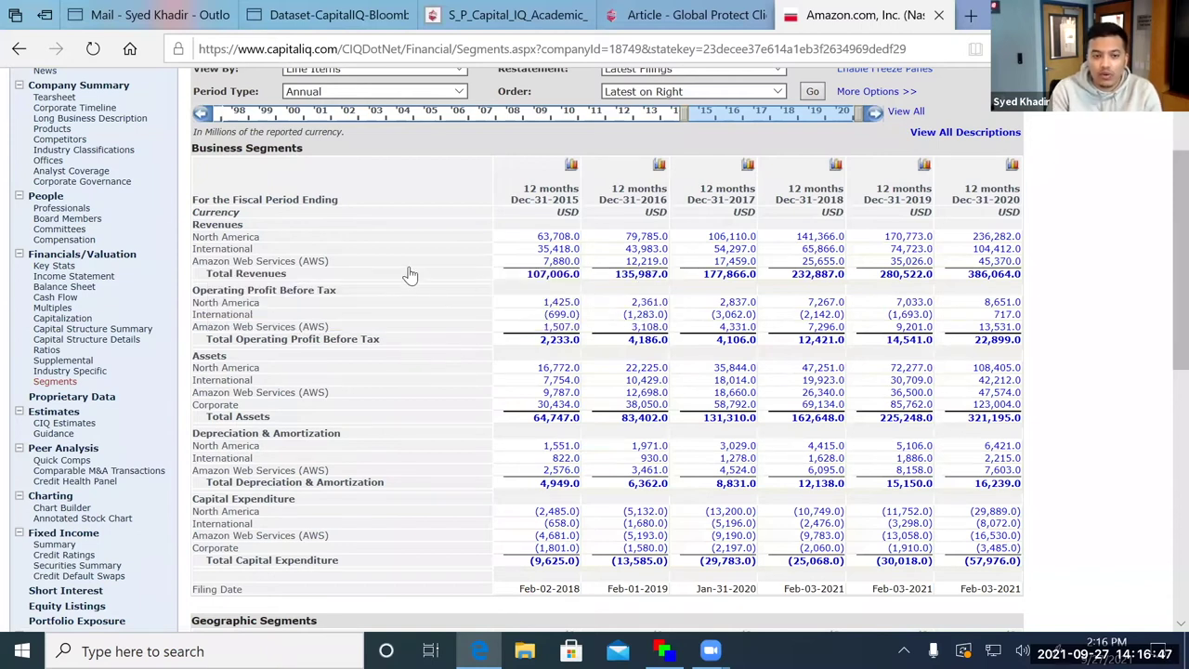
- Scroll through the business and geographic segment tables for 2015–2020 and back up
scroll(407, 279, down, 1)
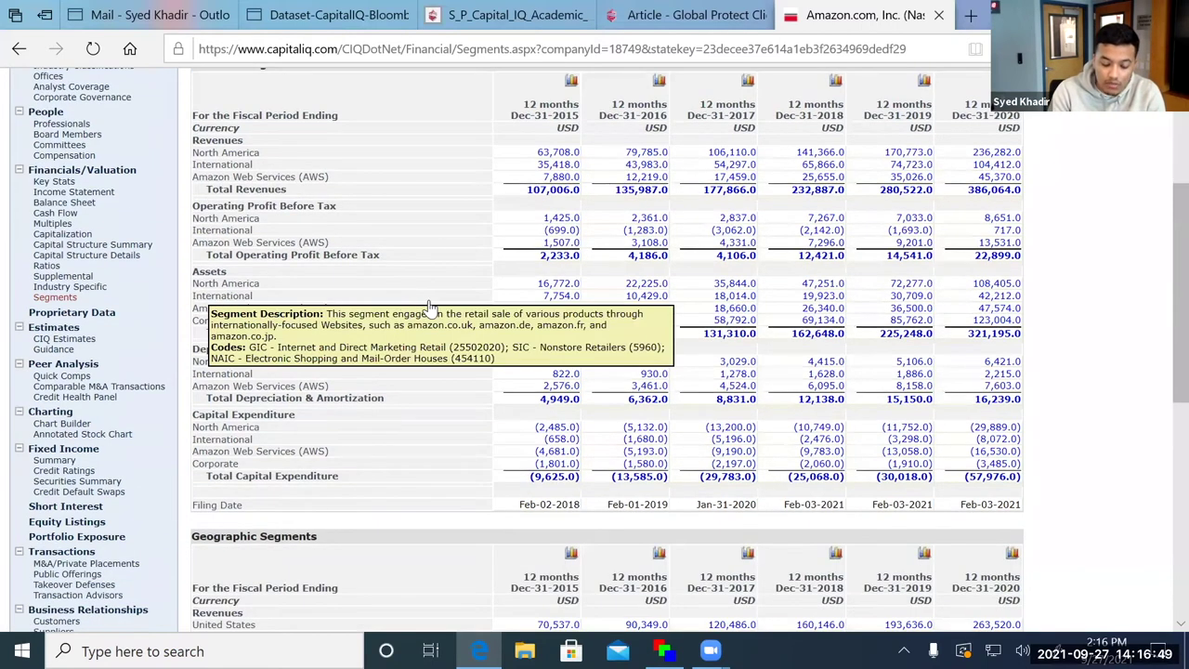
scroll(430, 307, down, 1)
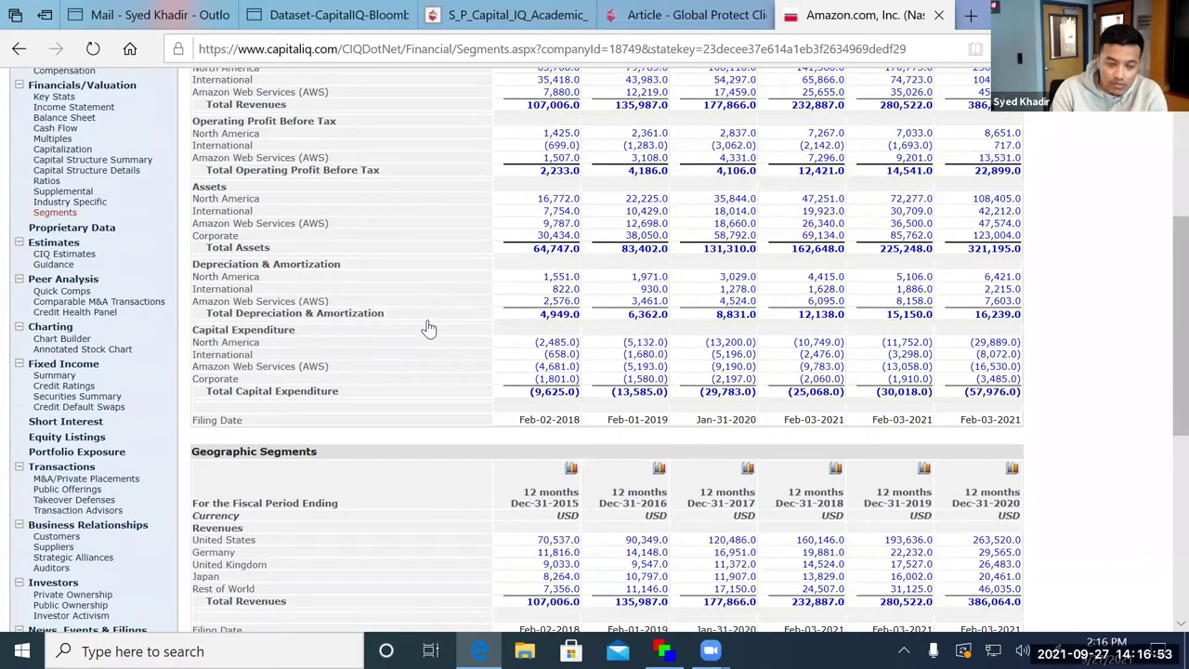
scroll(436, 344, down, 1)
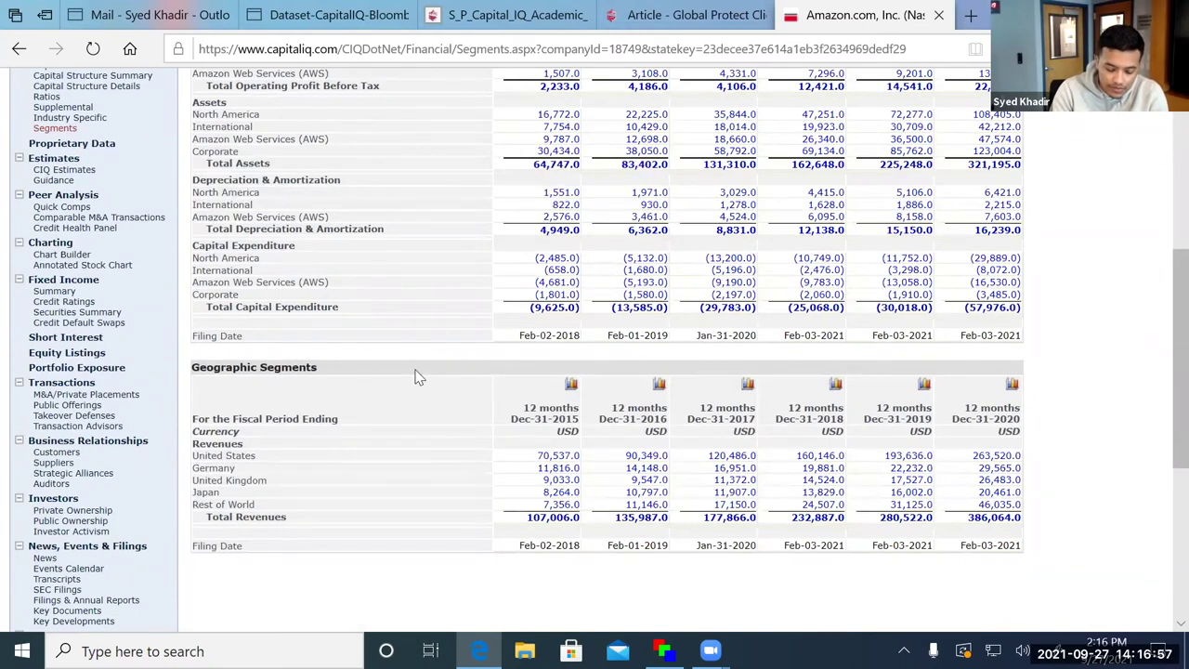
scroll(420, 376, down, 2)
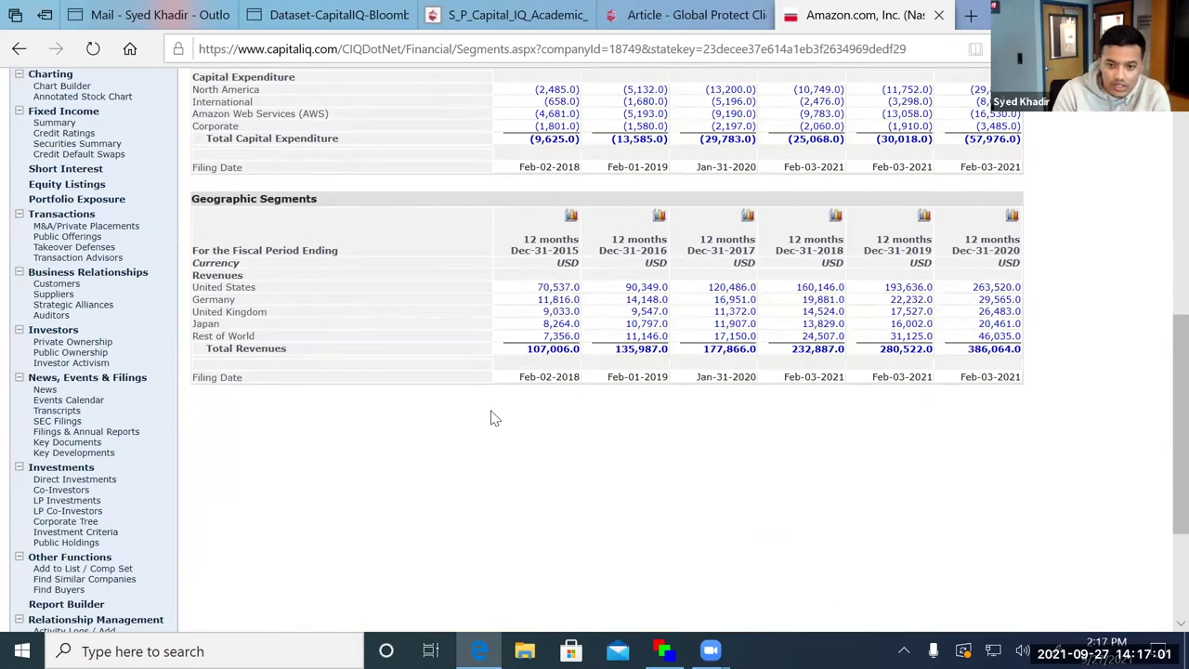
scroll(495, 418, up, 4)
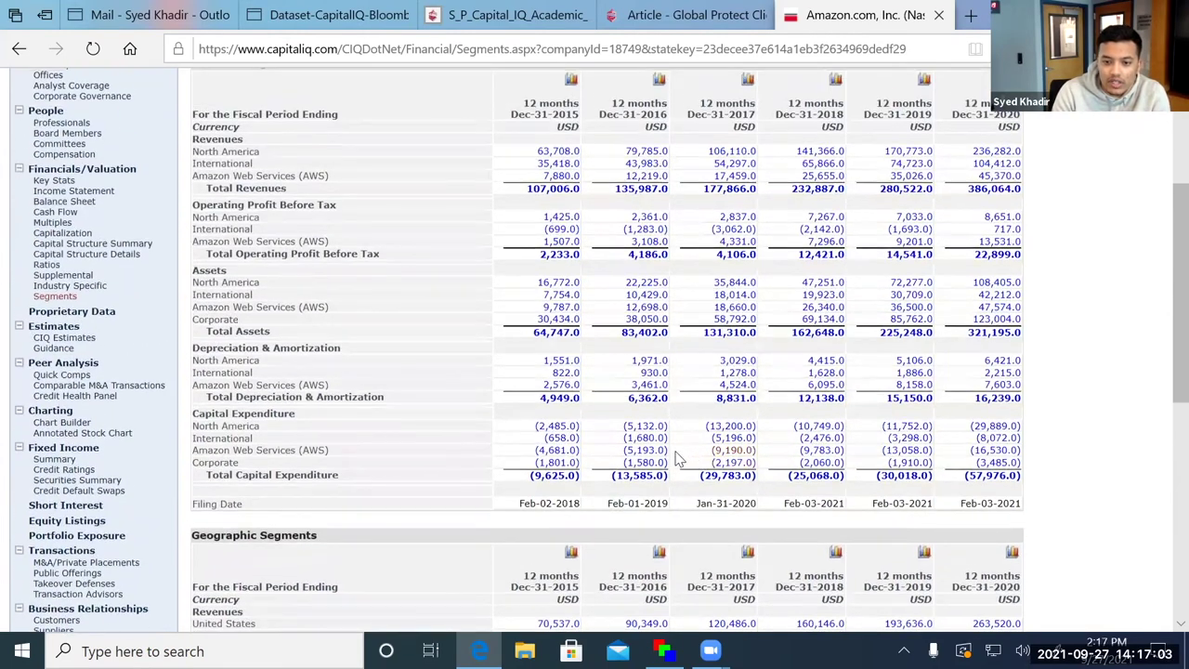
scroll(650, 455, up, 2)
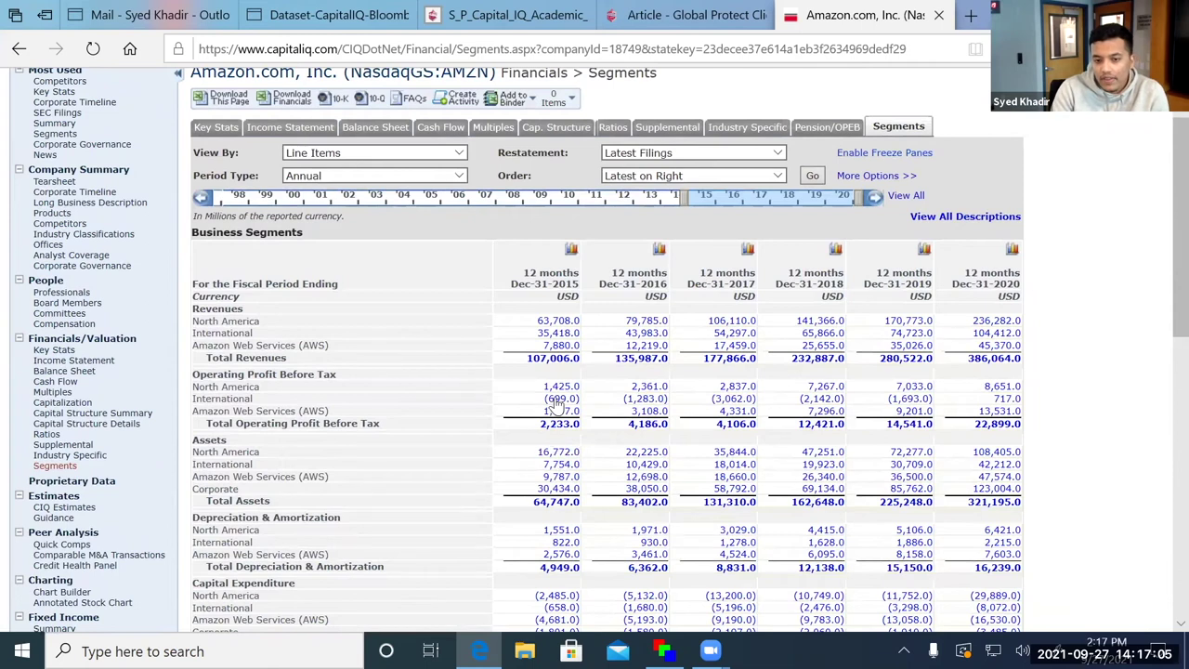
mouse_move(468, 387)
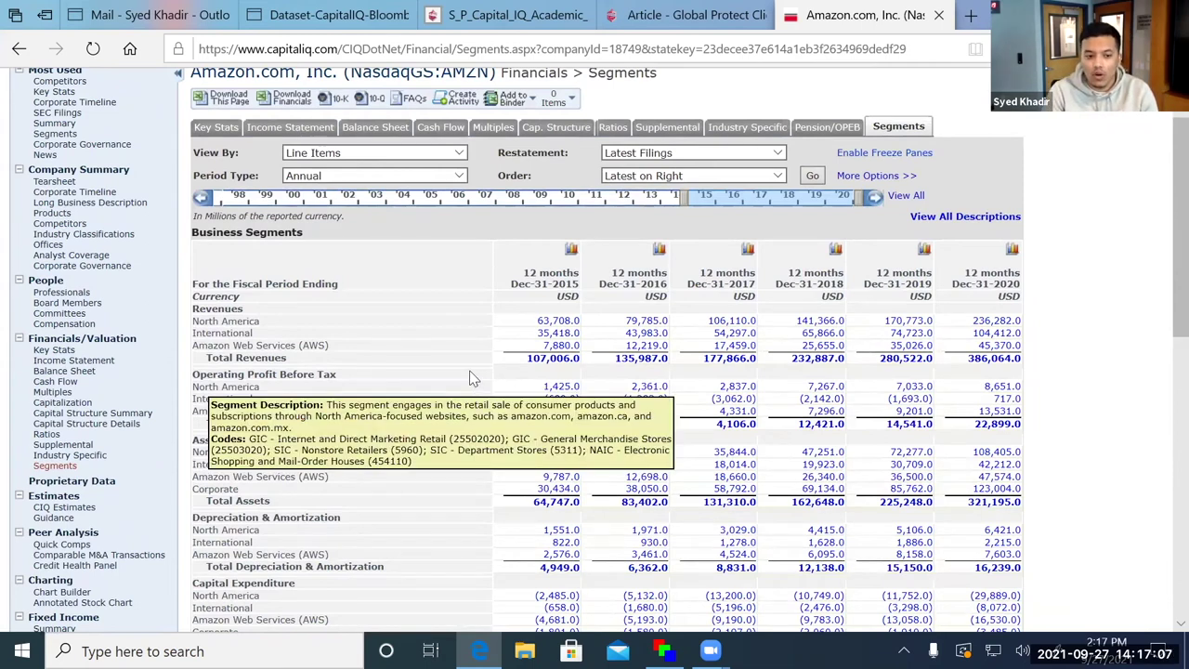
mouse_move(399, 353)
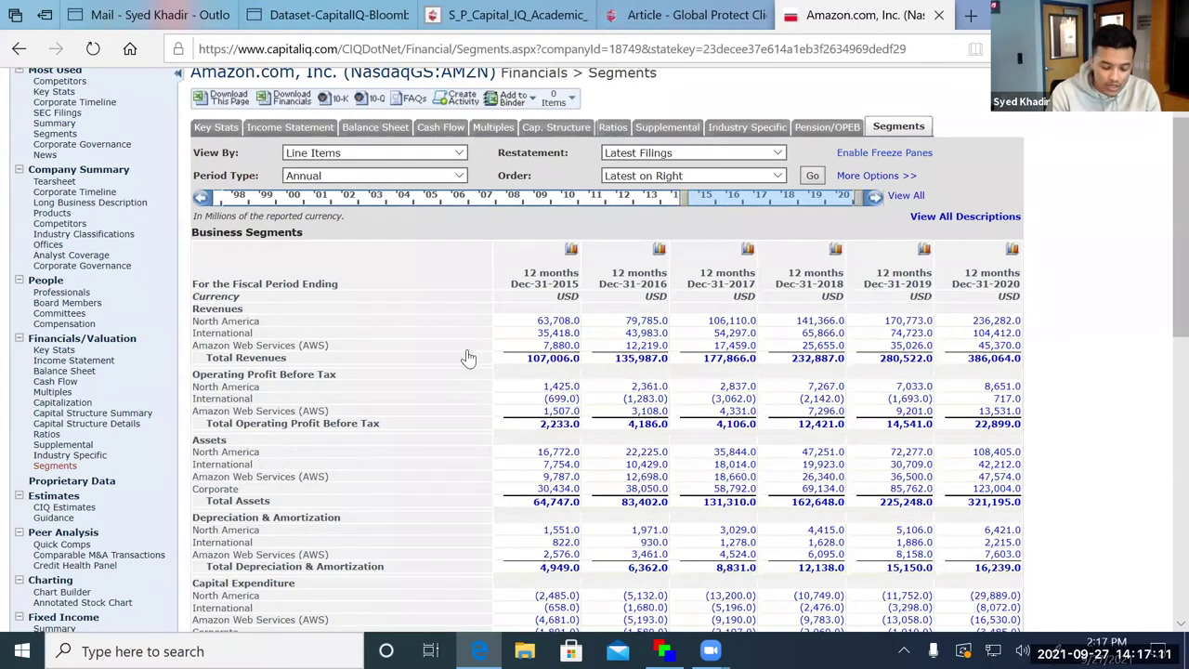
scroll(405, 305, up, 1)
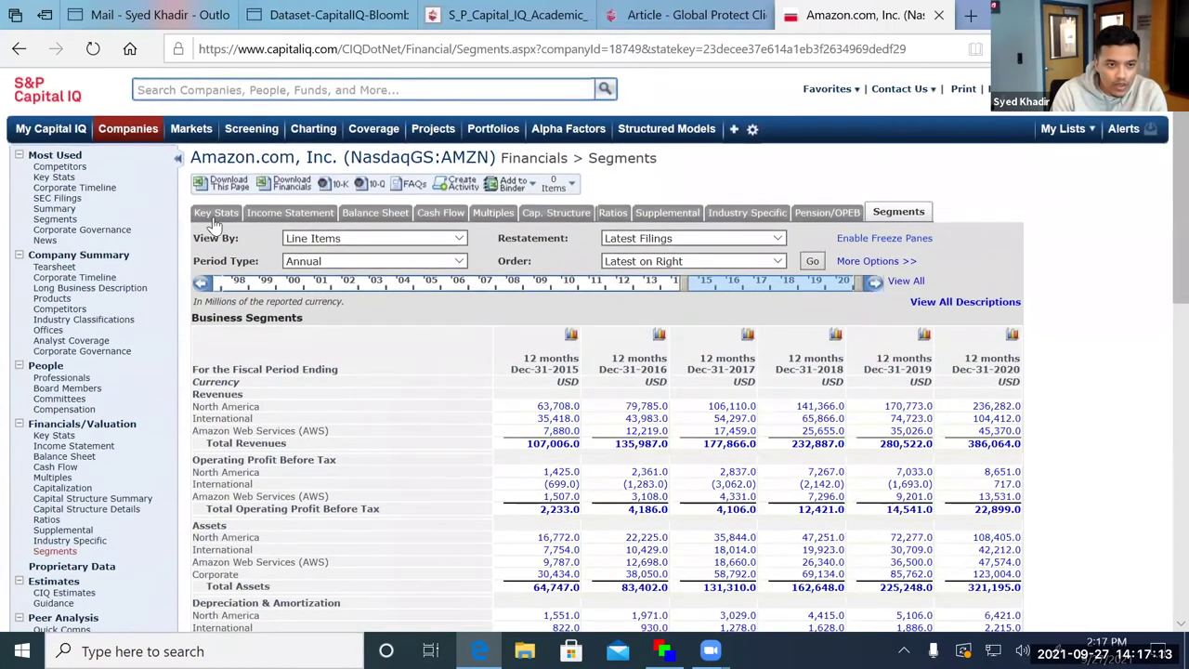
- Open the Industry Analysis page with year-to-date industry performance highlights
click(192, 129)
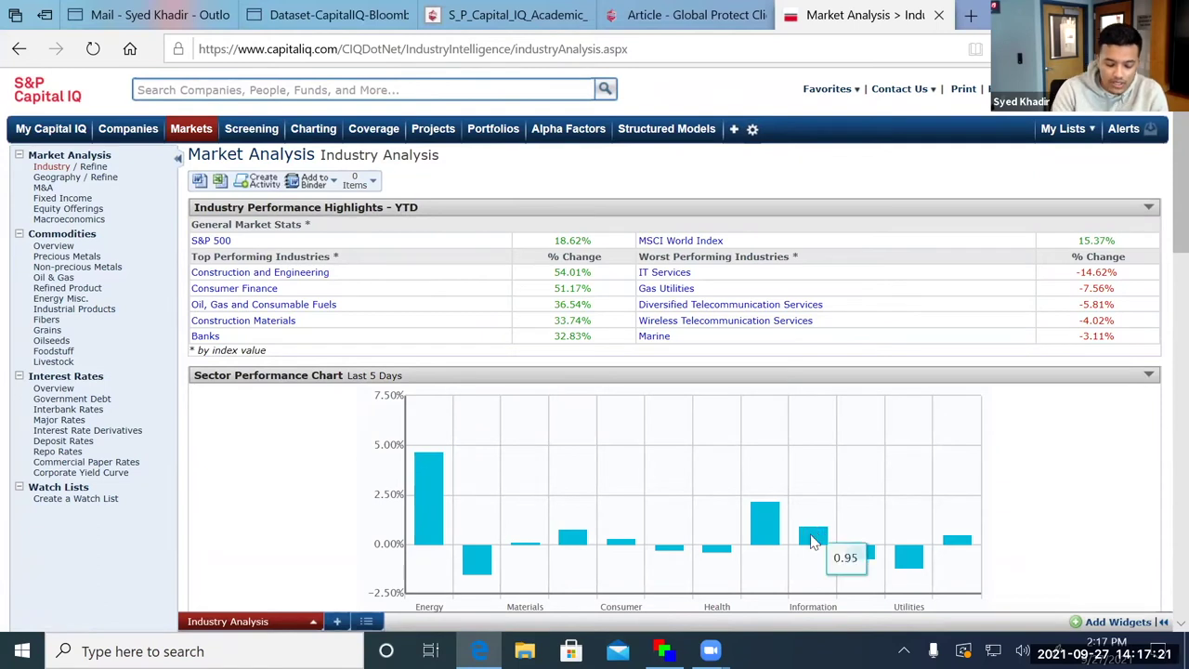
scroll(813, 525, down, 1)
scroll(803, 510, up, 1)
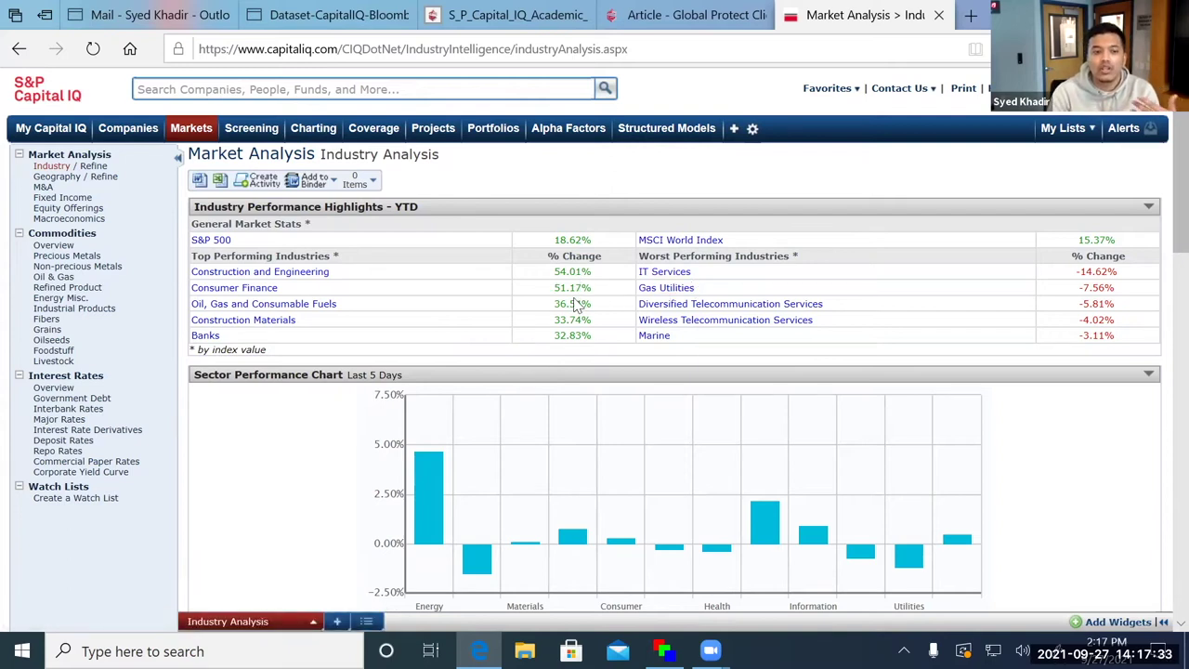
- Scroll through the sector performance chart and transaction highlights, then back up
scroll(575, 390, down, 3)
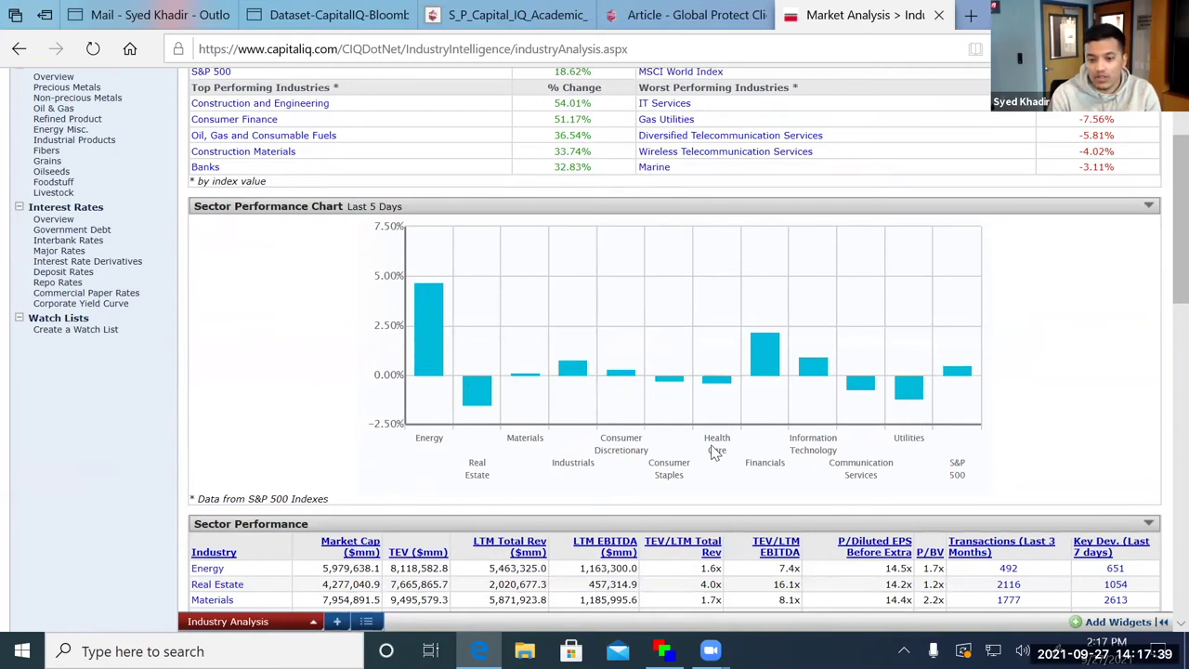
scroll(715, 452, down, 5)
scroll(334, 427, down, 2)
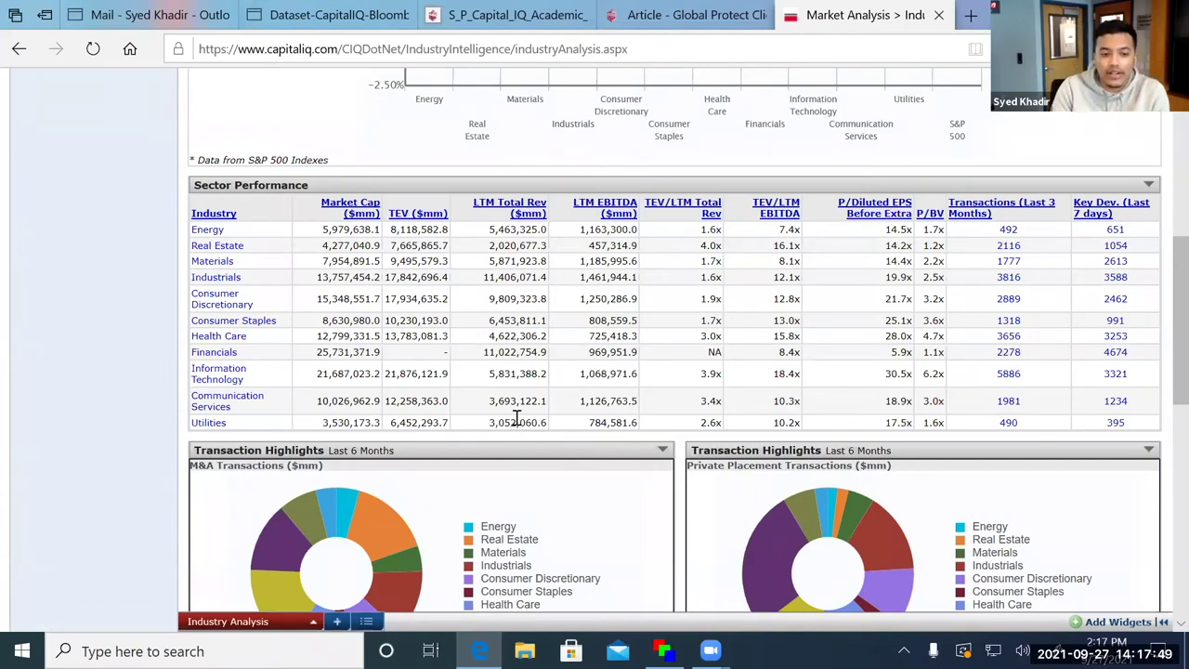
scroll(508, 423, down, 5)
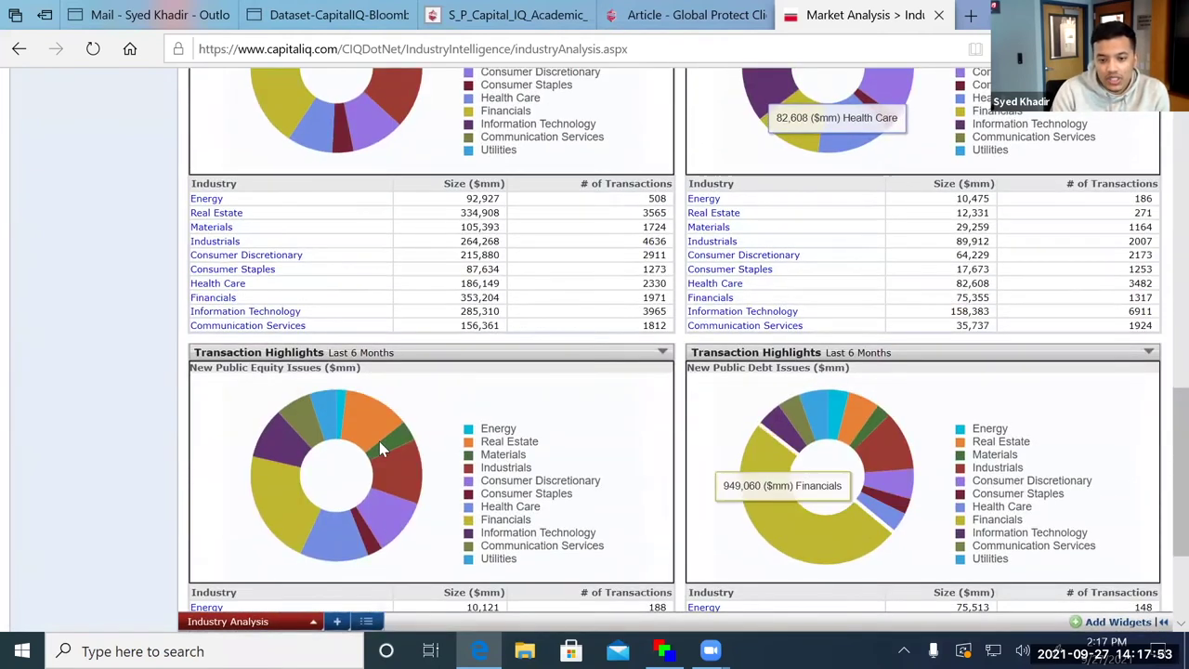
scroll(683, 423, up, 2)
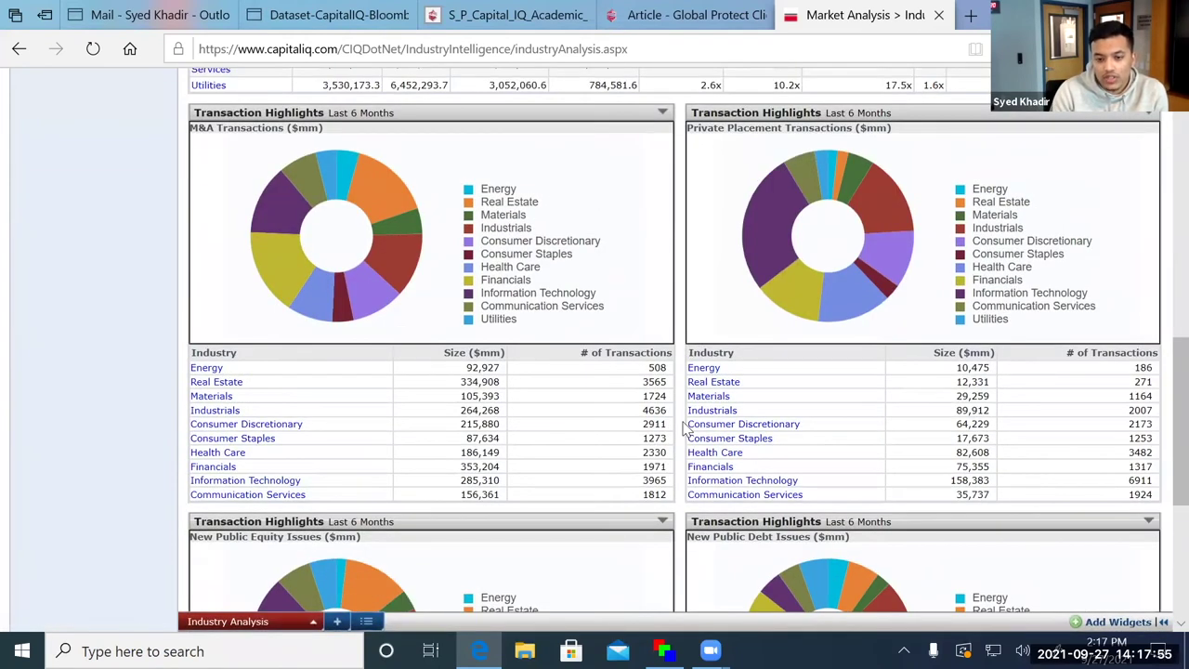
scroll(689, 427, down, 2)
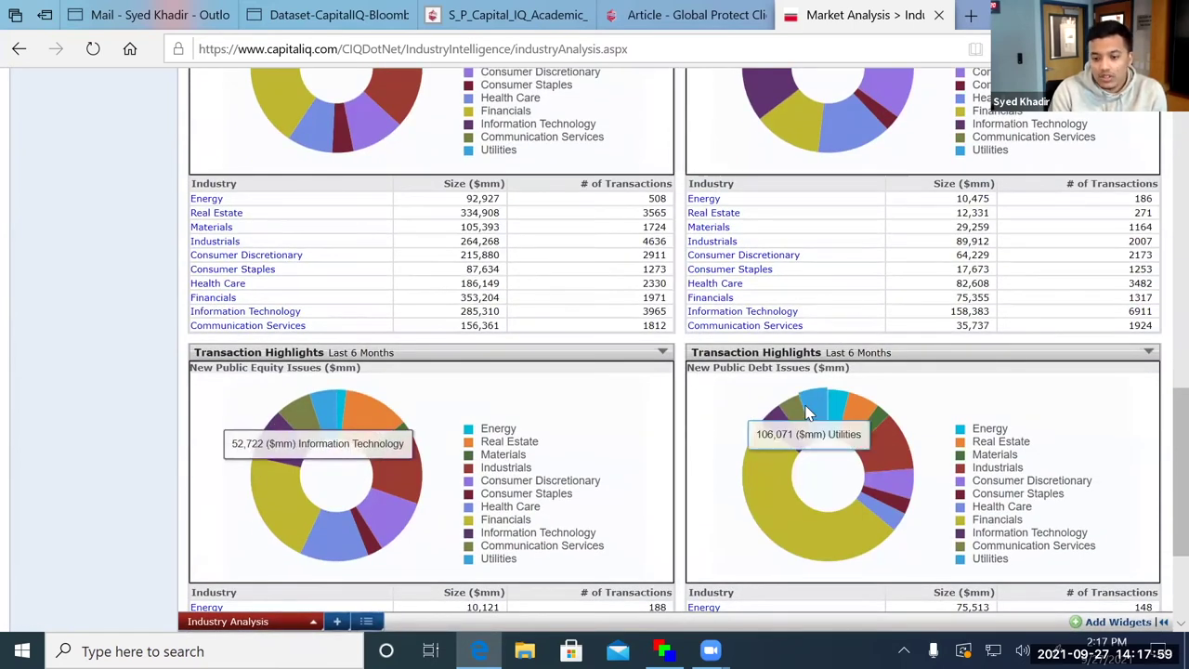
scroll(588, 478, down, 2)
scroll(588, 478, down, 1)
scroll(400, 390, up, 1)
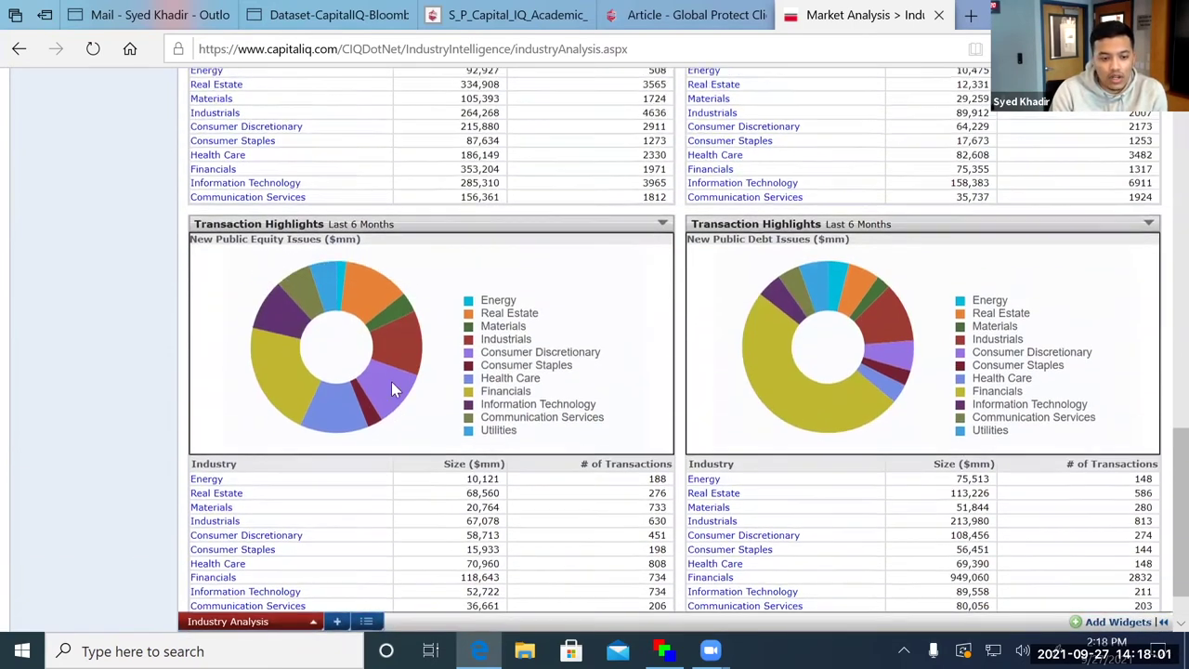
scroll(585, 500, up, 9)
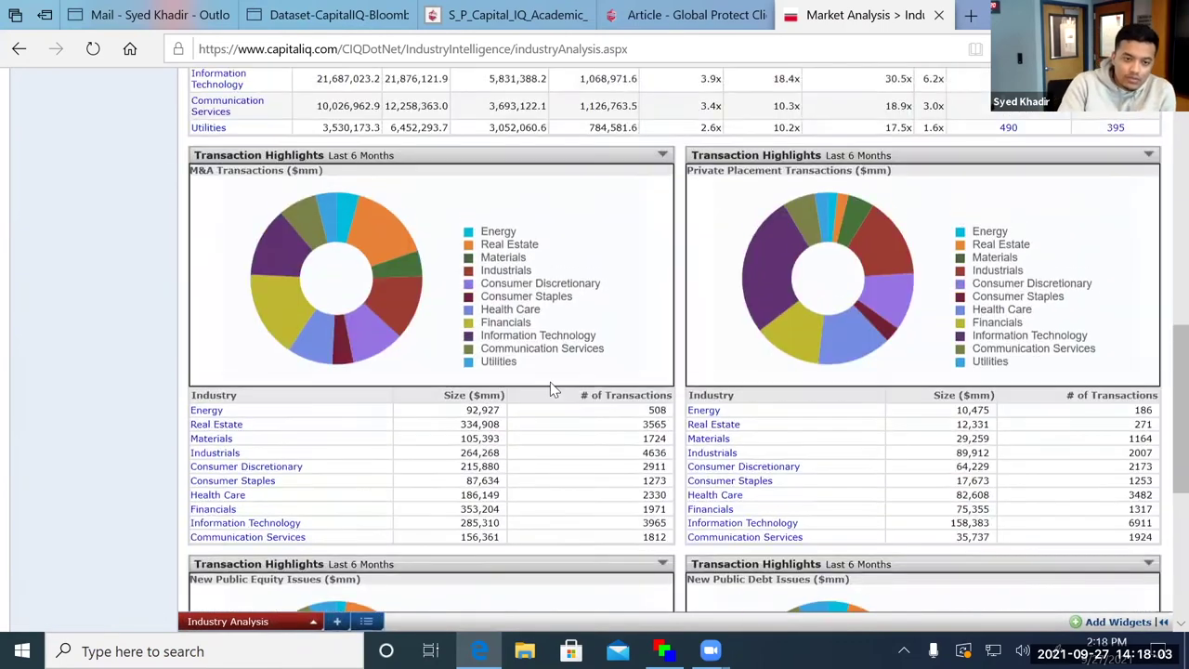
scroll(537, 388, up, 5)
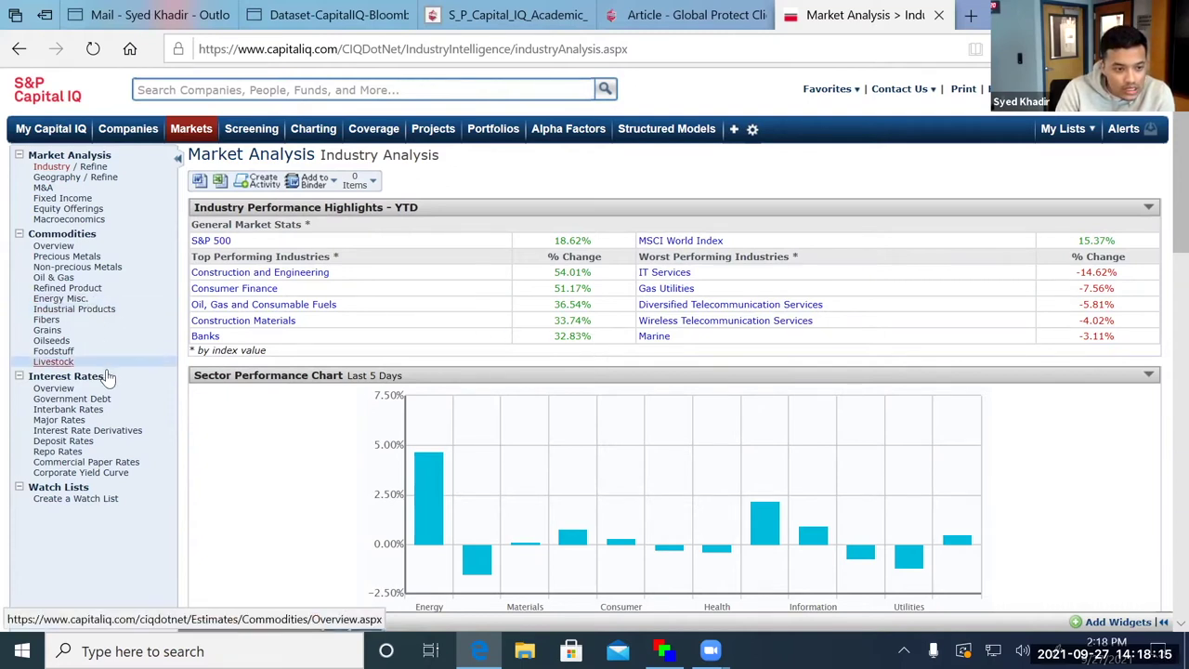
- Open the M&A market analysis page with quarterly M&A activity since Q3 2018
click(72, 191)
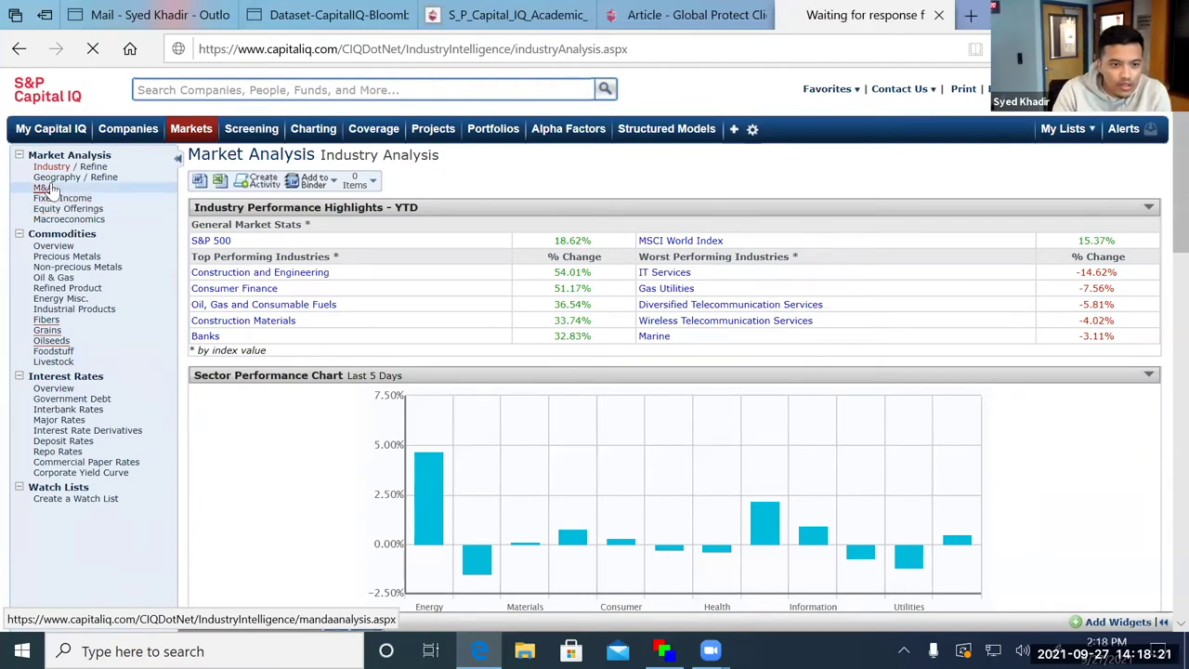
scroll(481, 397, down, 1)
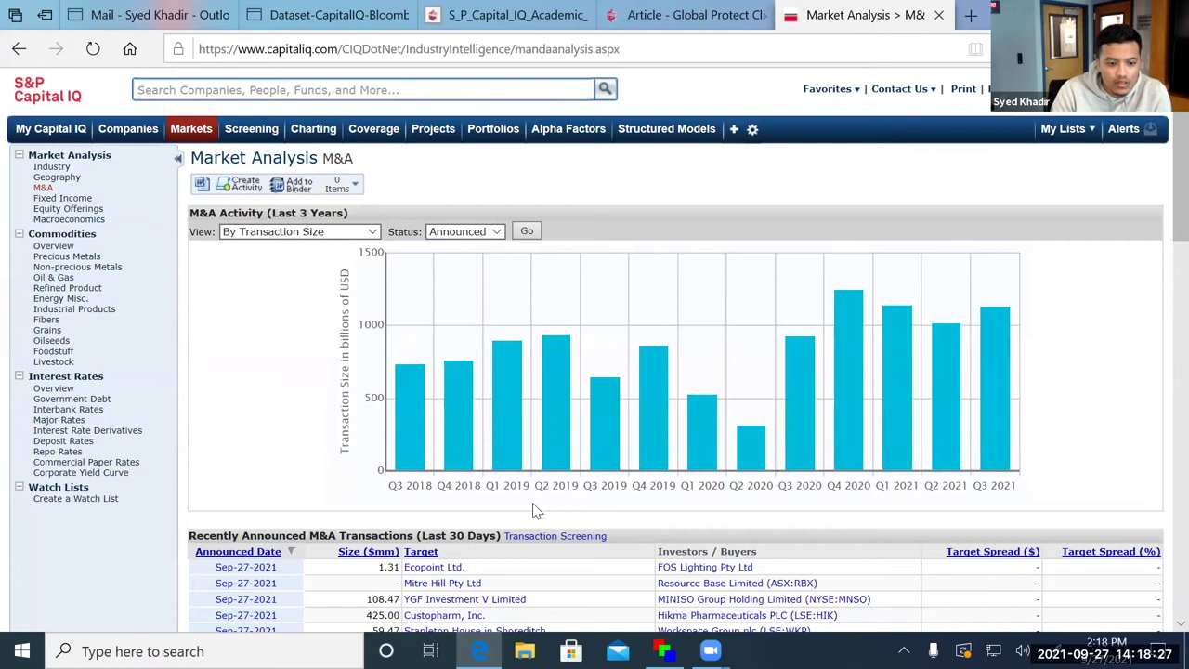
scroll(490, 516, down, 1)
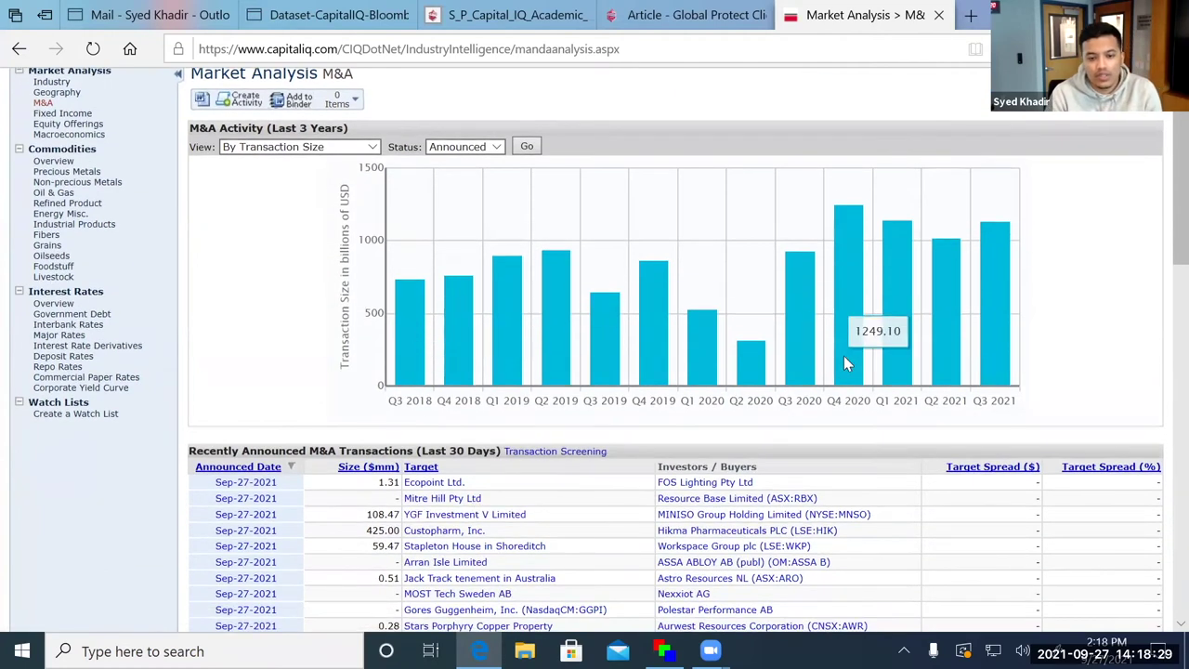
scroll(112, 223, up, 1)
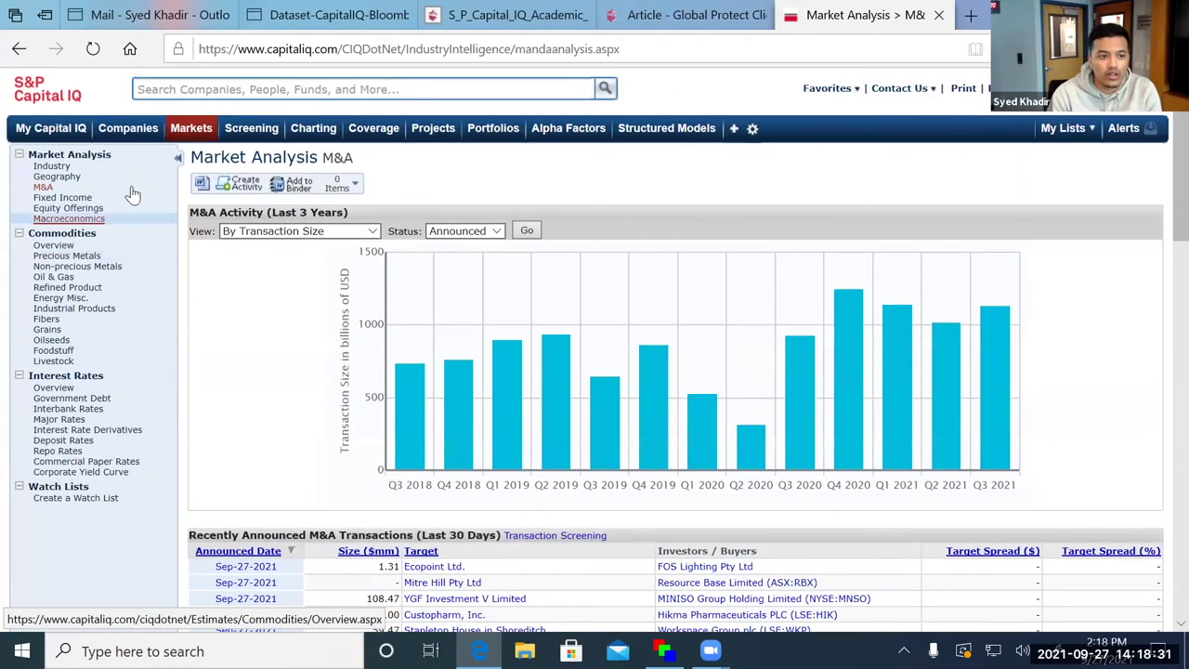
scroll(571, 399, down, 2)
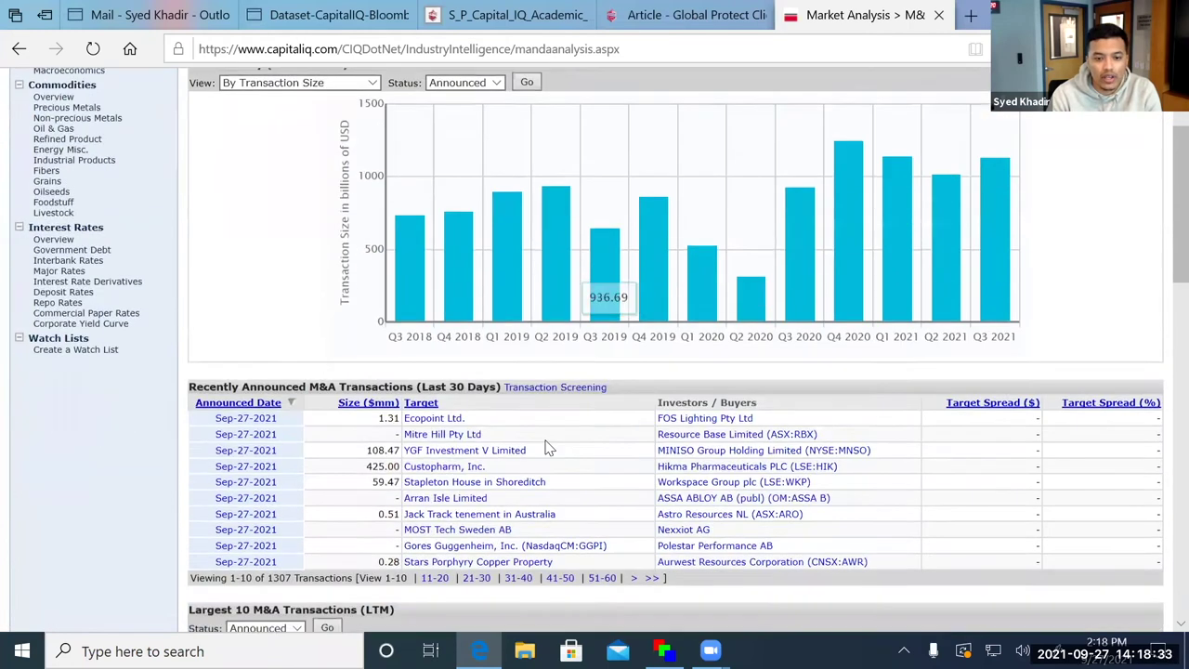
scroll(761, 436, up, 1)
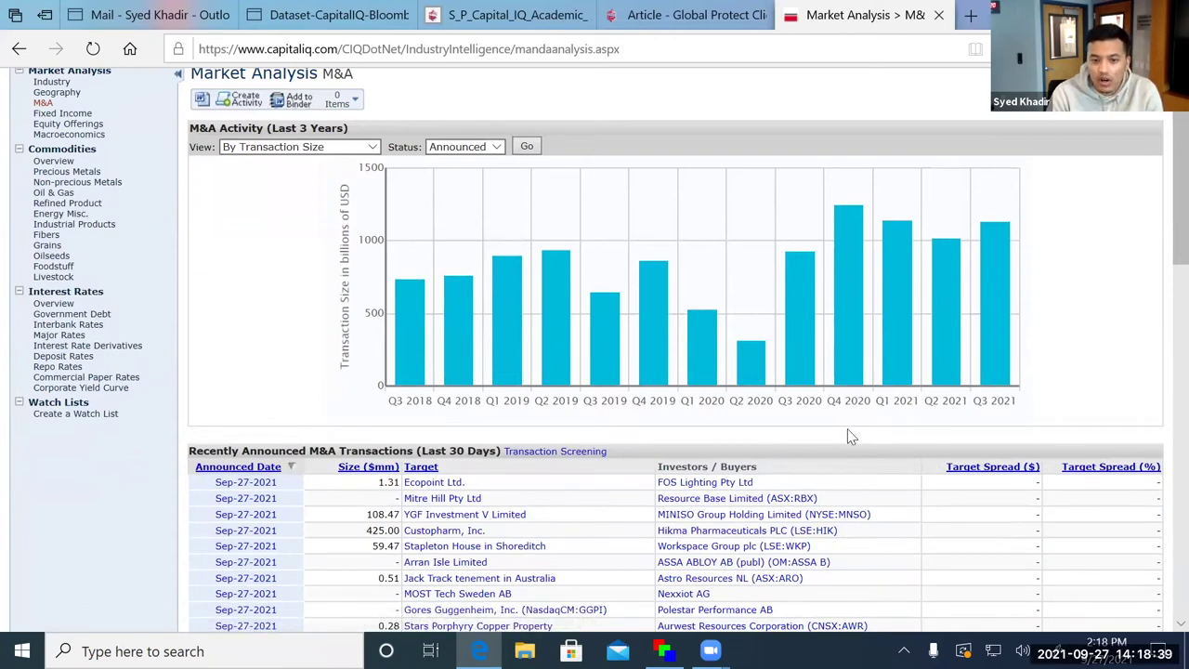
- Scroll through recent and largest transactions and sector valuation metrics, then back up
scroll(851, 437, down, 1)
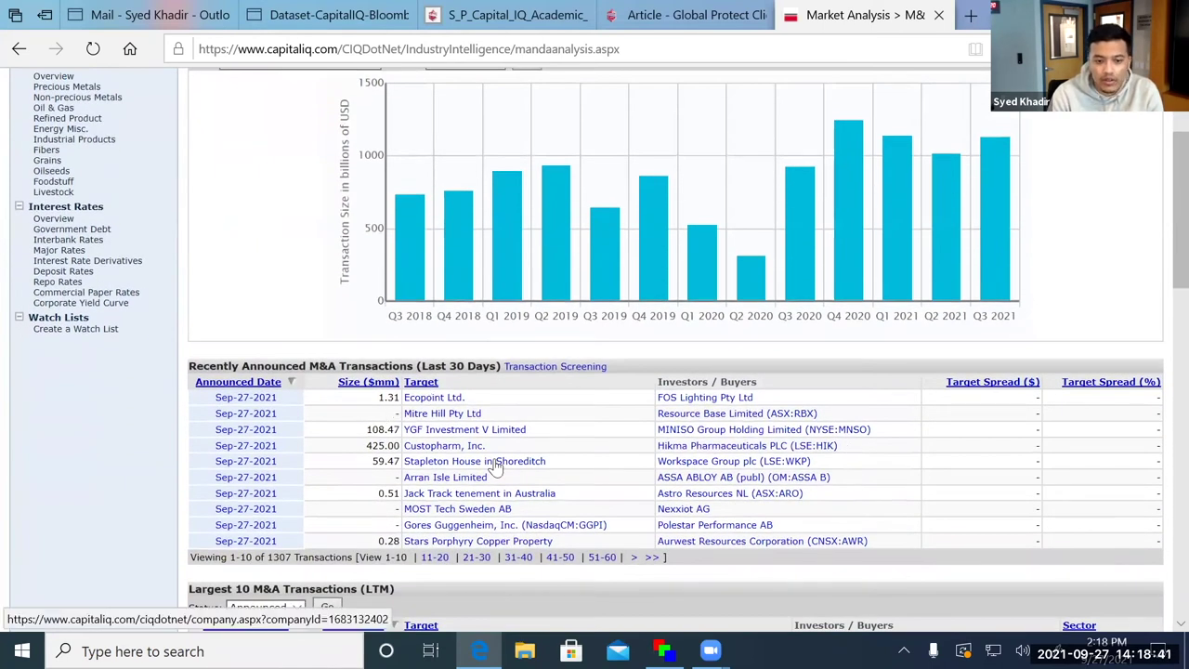
scroll(459, 469, down, 1)
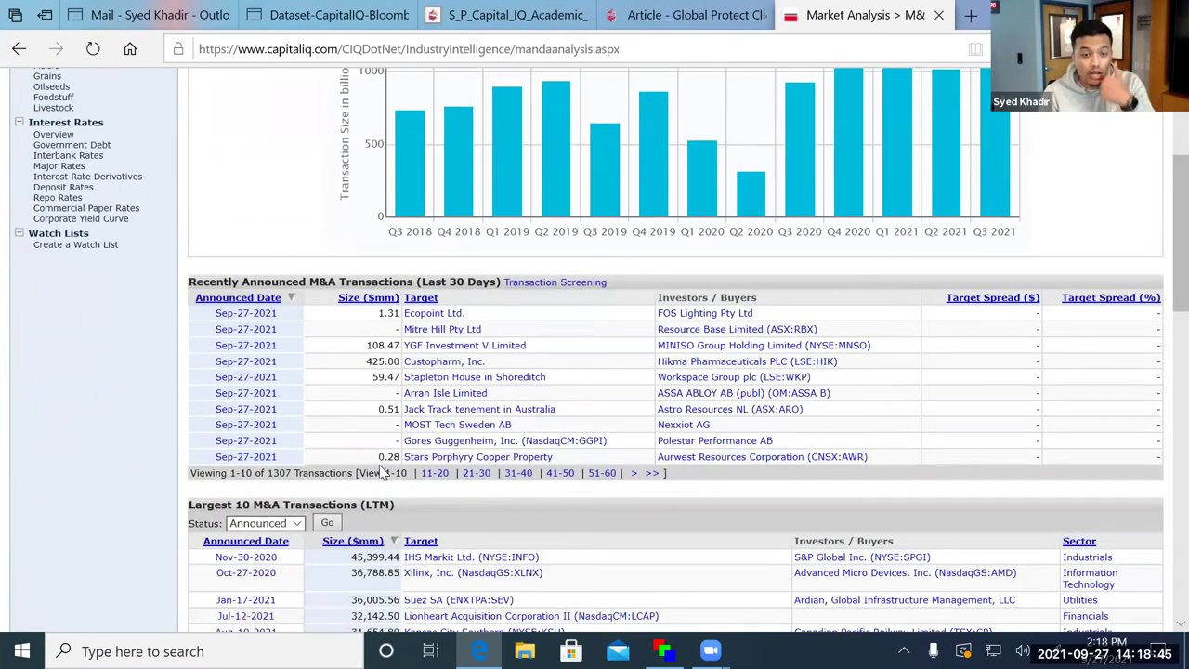
scroll(401, 442, down, 2)
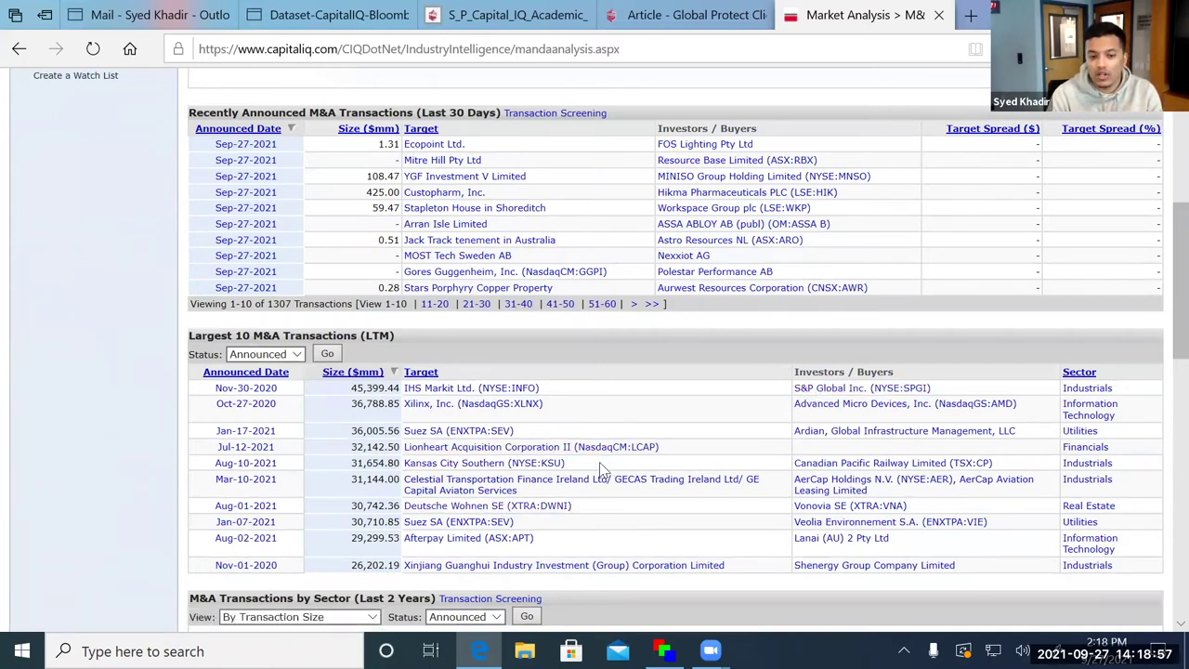
scroll(611, 474, down, 1)
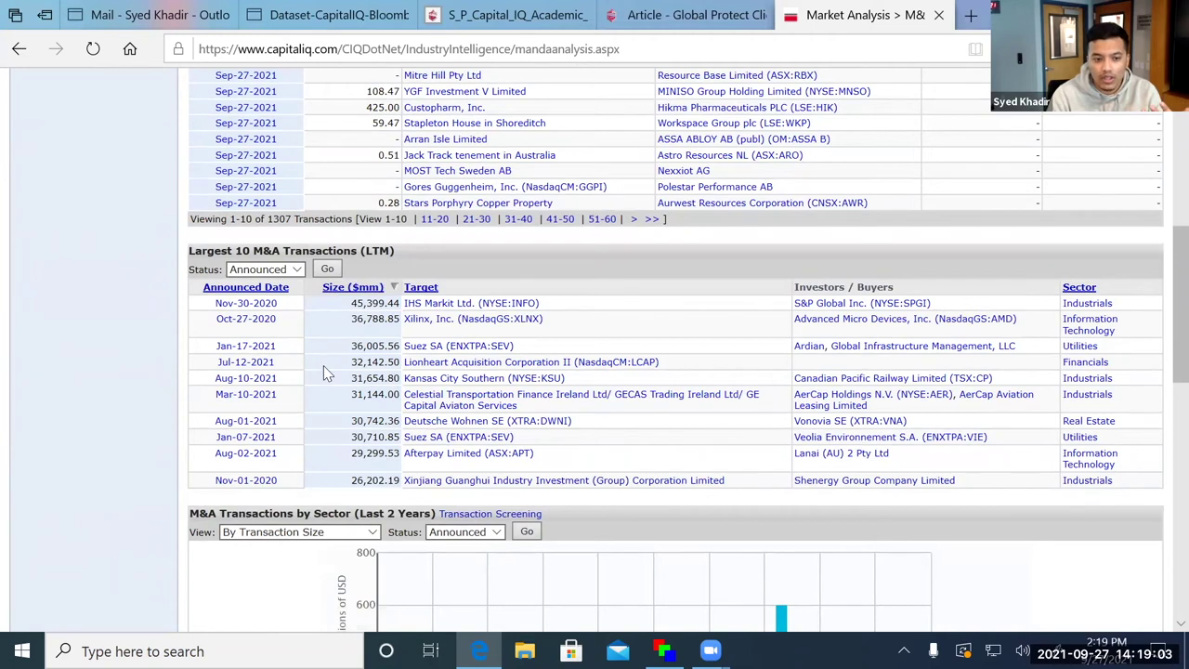
scroll(343, 365, down, 1)
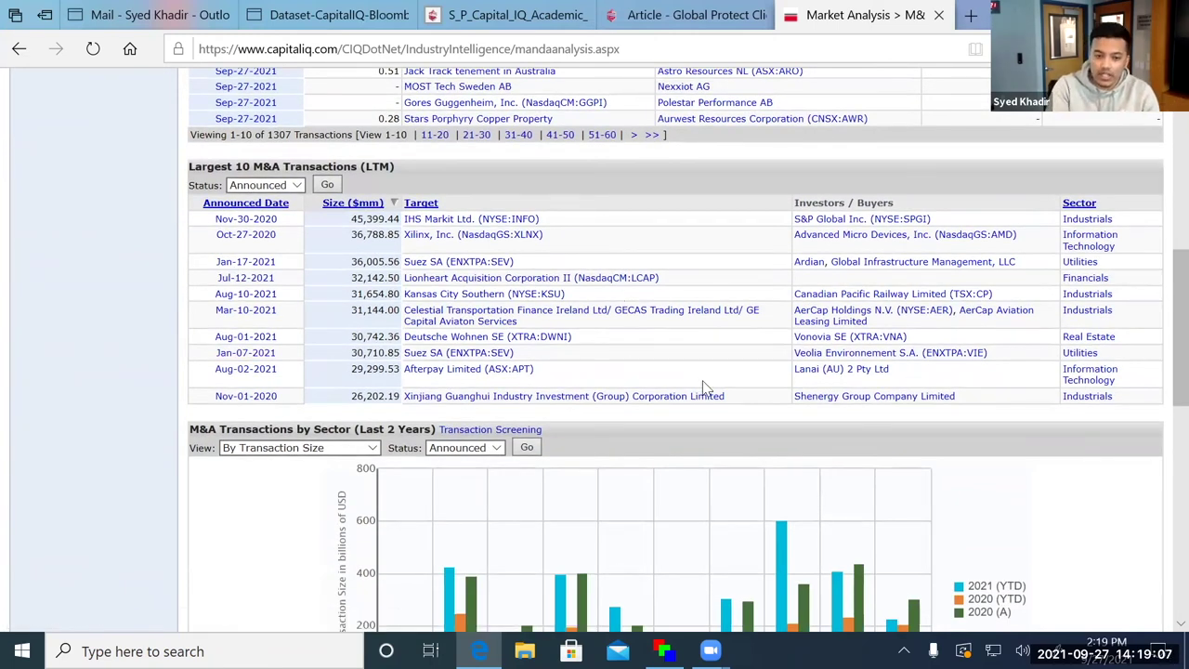
scroll(725, 398, down, 2)
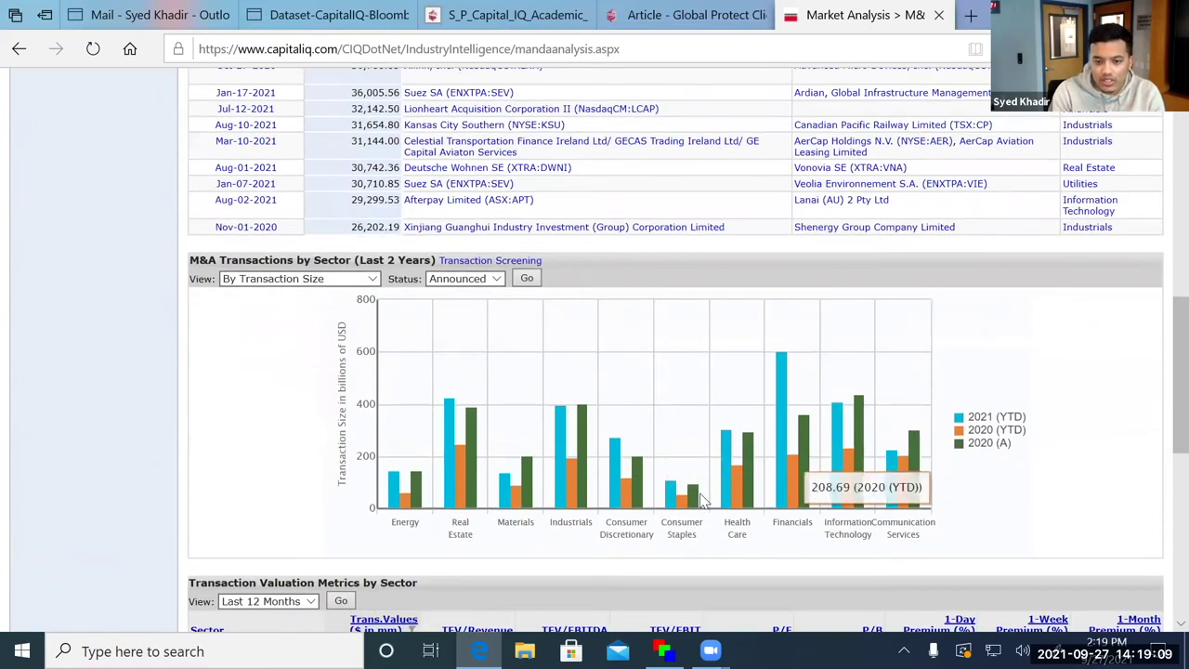
scroll(734, 483, down, 1)
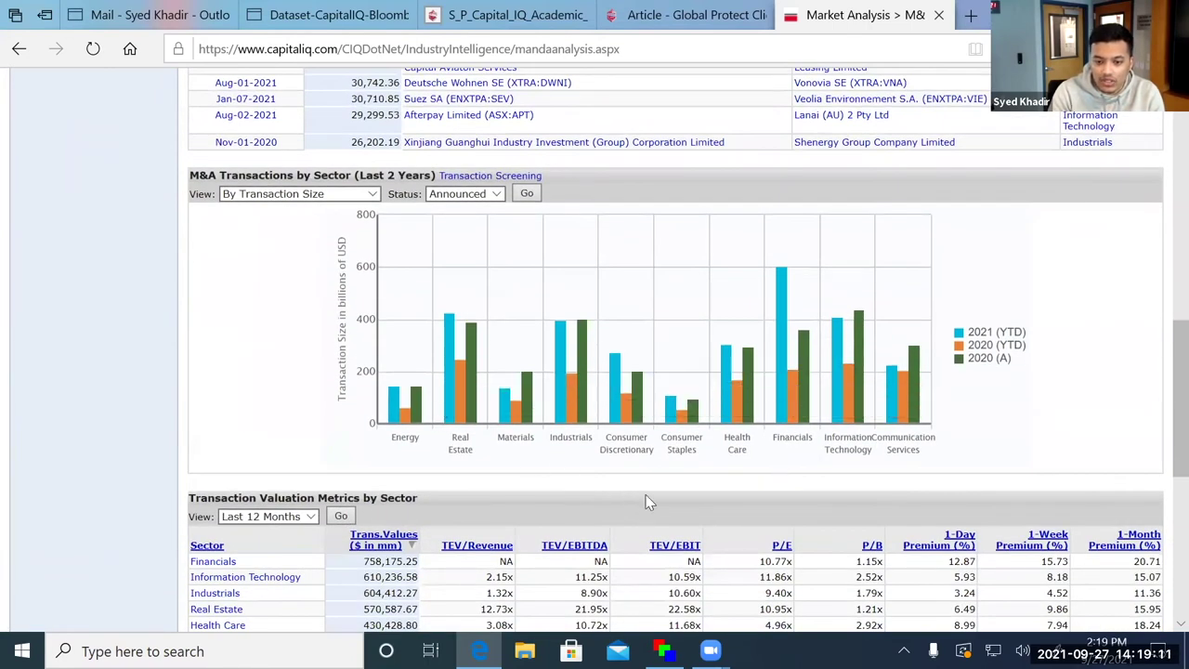
scroll(576, 476, down, 3)
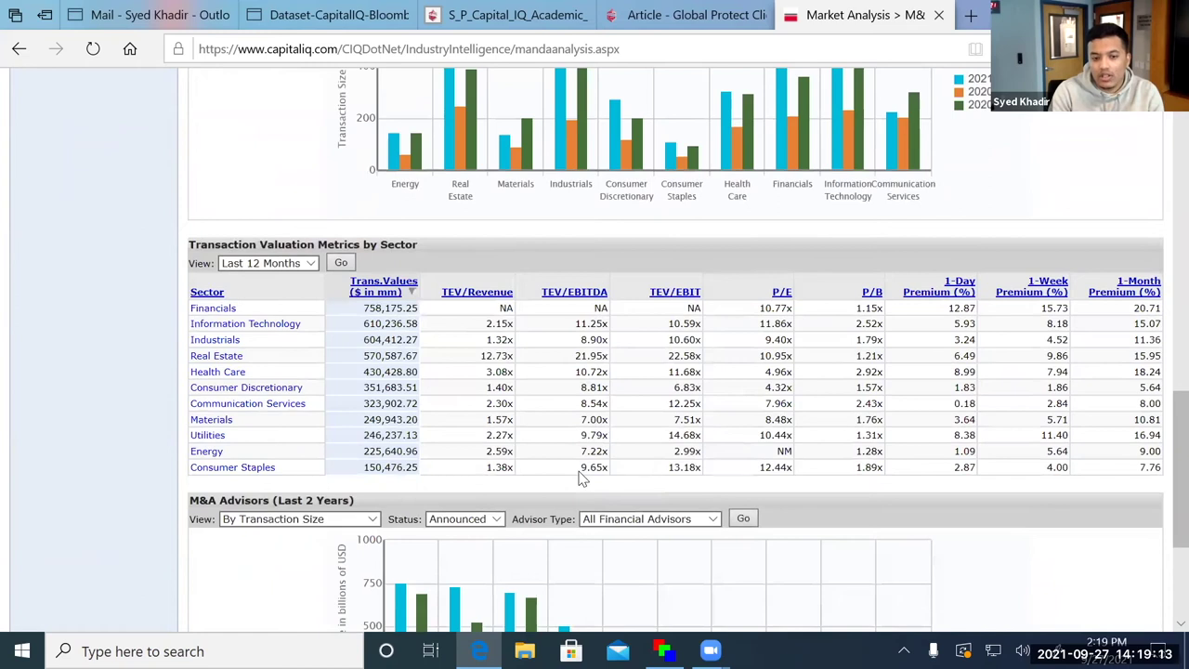
scroll(678, 555, down, 2)
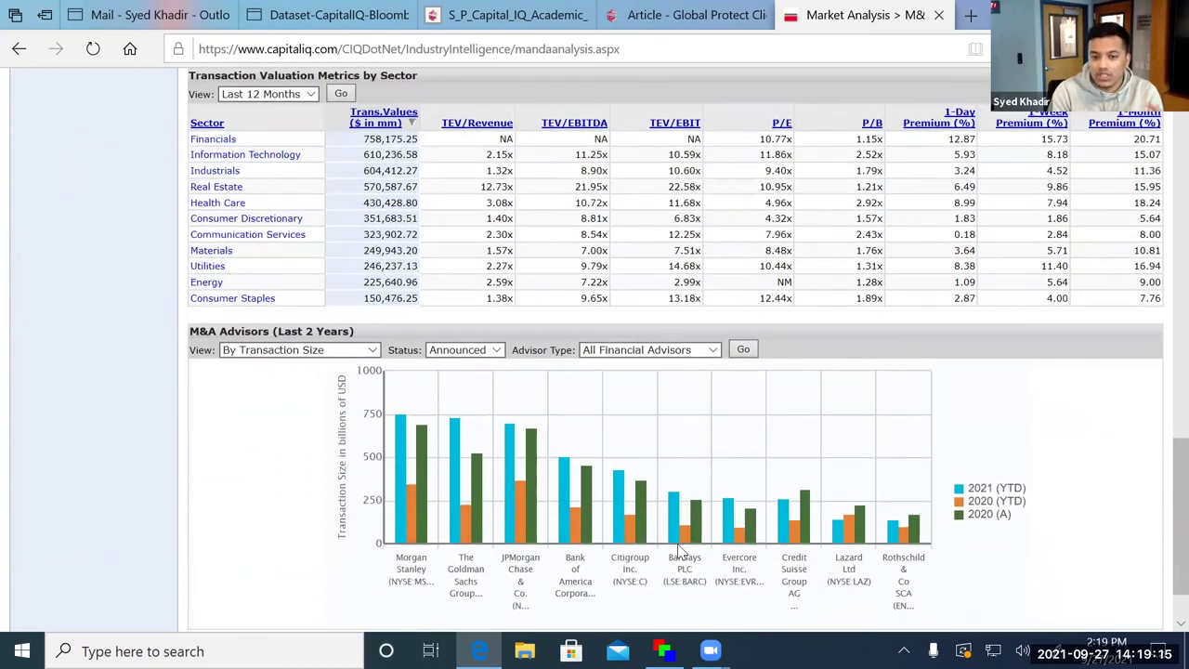
scroll(679, 552, up, 6)
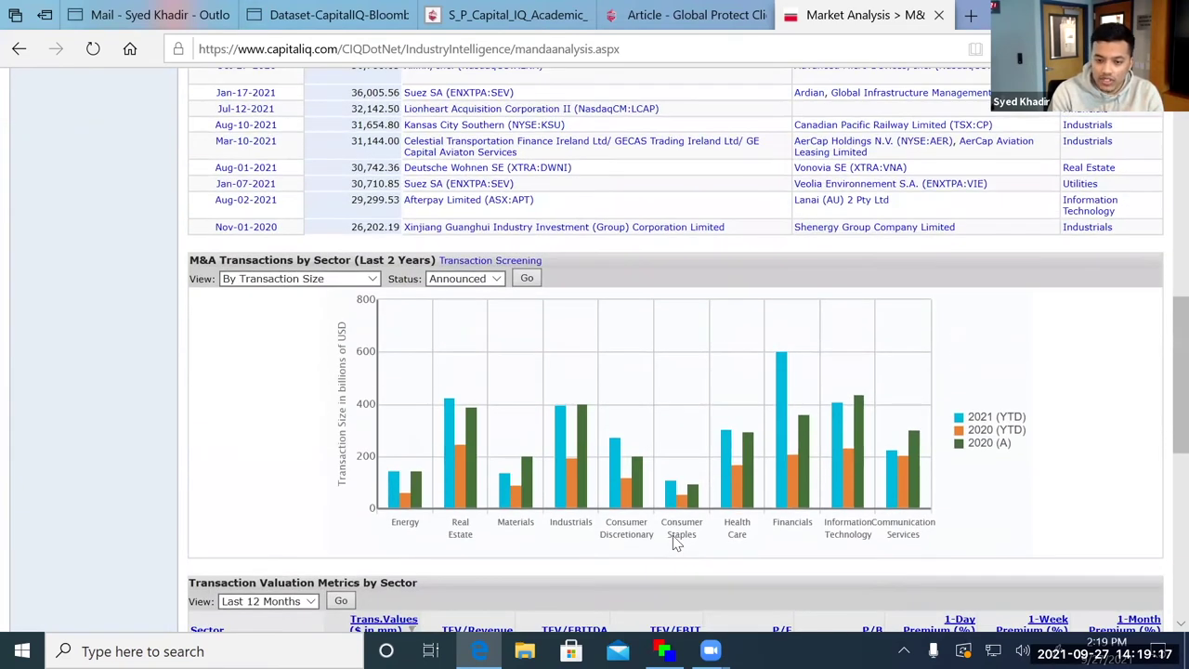
scroll(645, 534, up, 12)
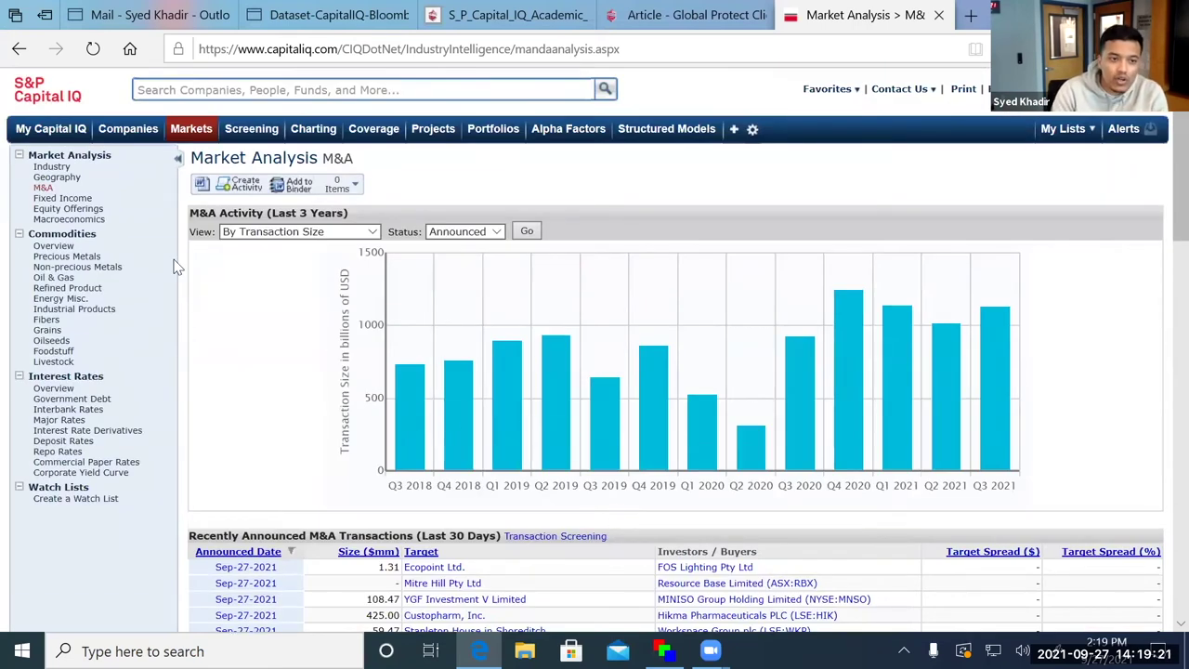
- Start a Chart Builder chart for Apple Inc. (NasdaqGS:AAPL)
click(313, 132)
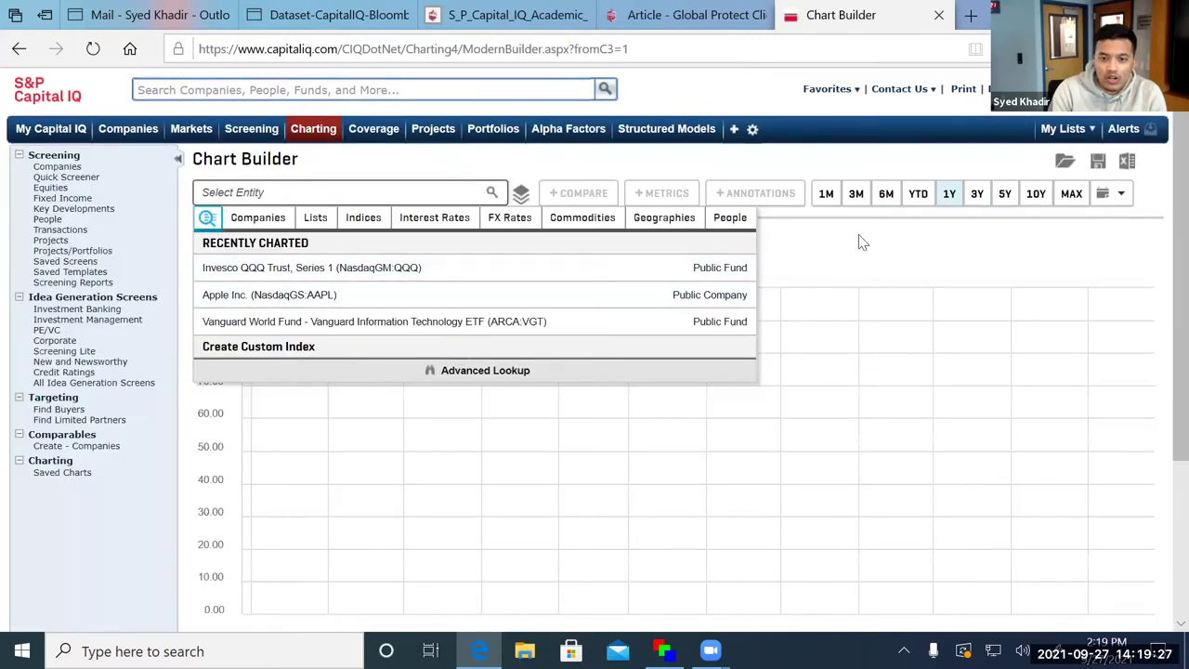
scroll(457, 468, down, 1)
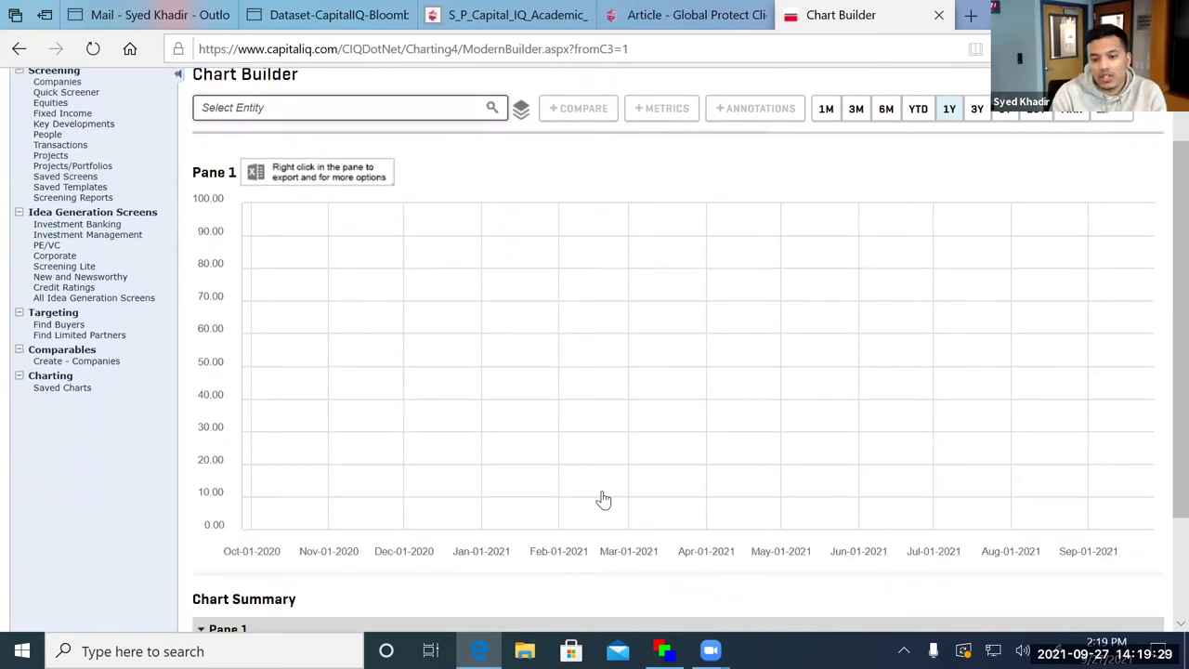
scroll(600, 496, down, 1)
scroll(600, 496, up, 2)
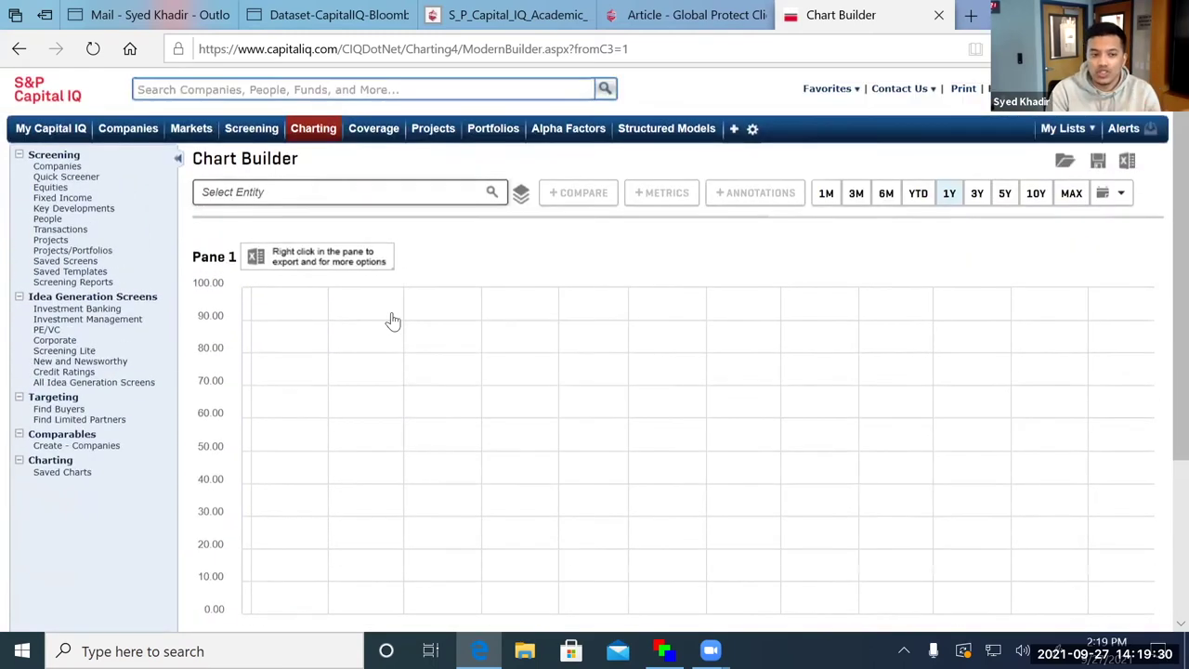
click(313, 193)
click(314, 294)
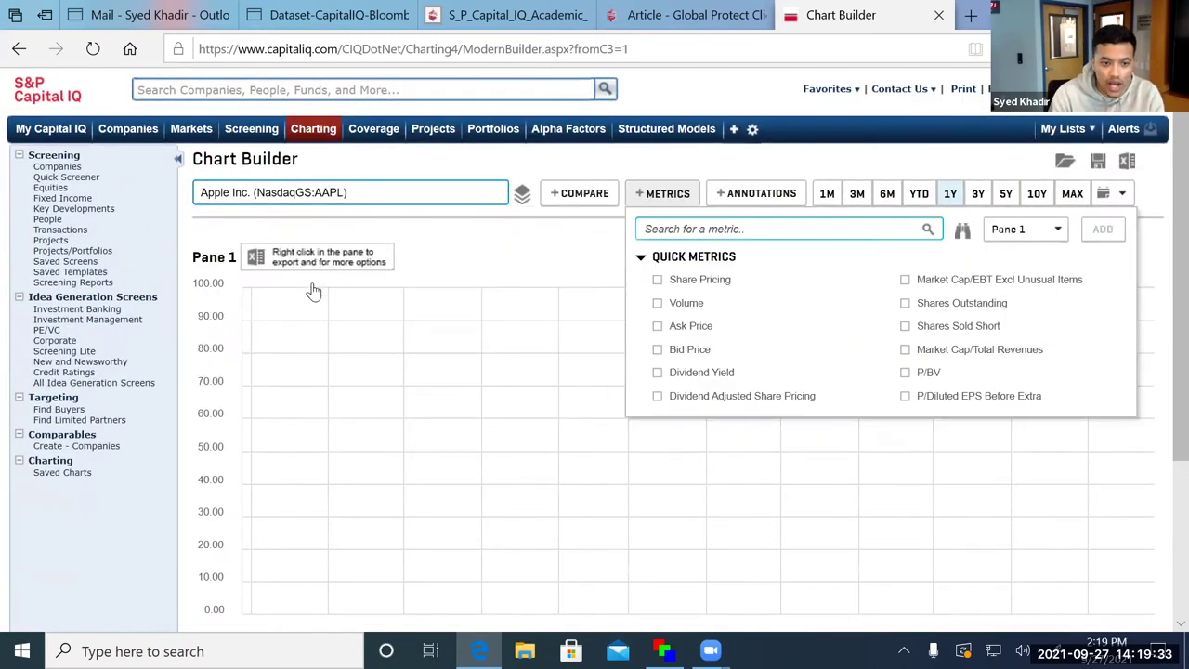
- Plot AAPL's Ask Price and Bid Price, then bring up the full metric list
click(664, 194)
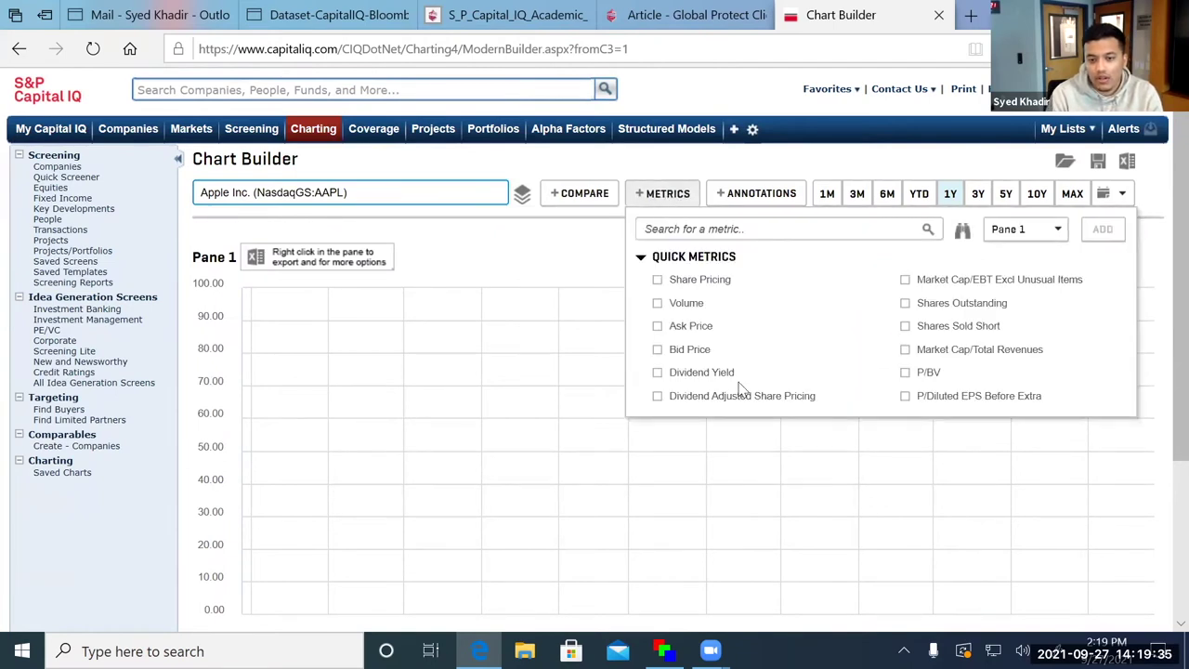
click(688, 327)
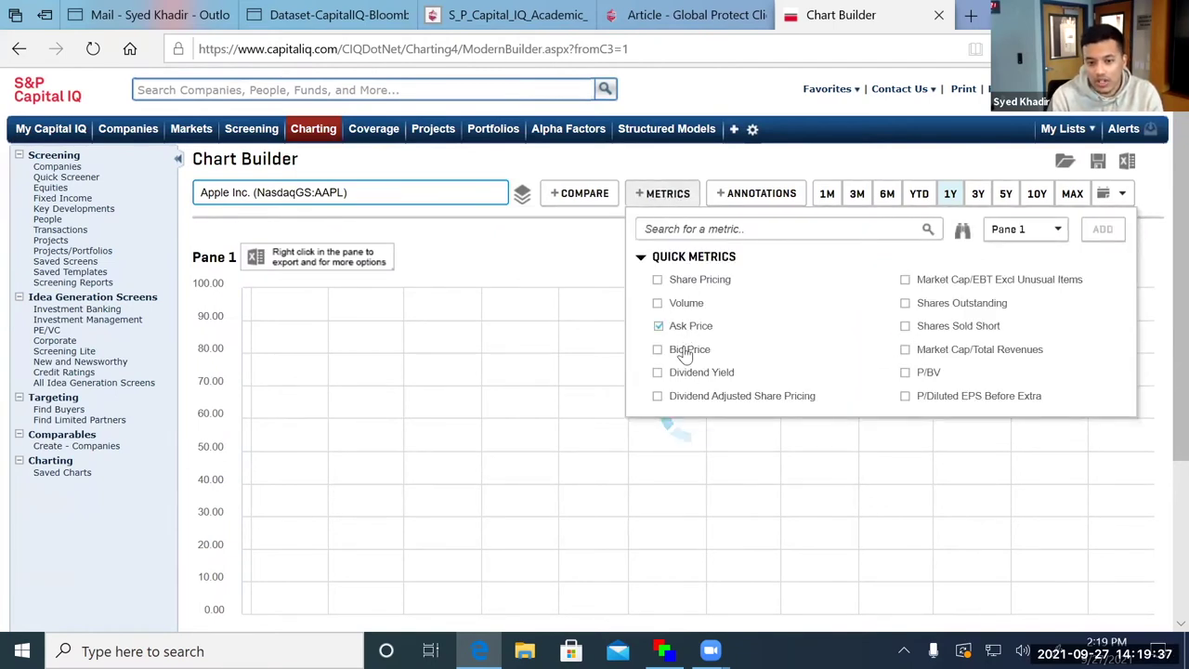
click(683, 351)
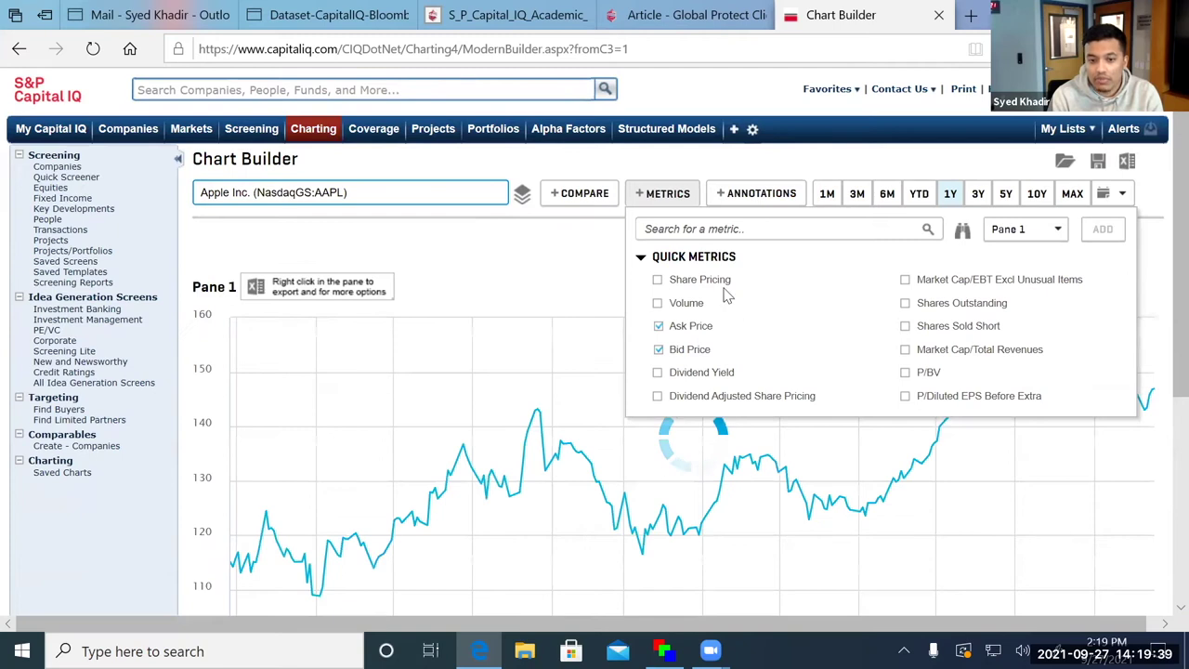
click(664, 194)
click(664, 194)
click(802, 230)
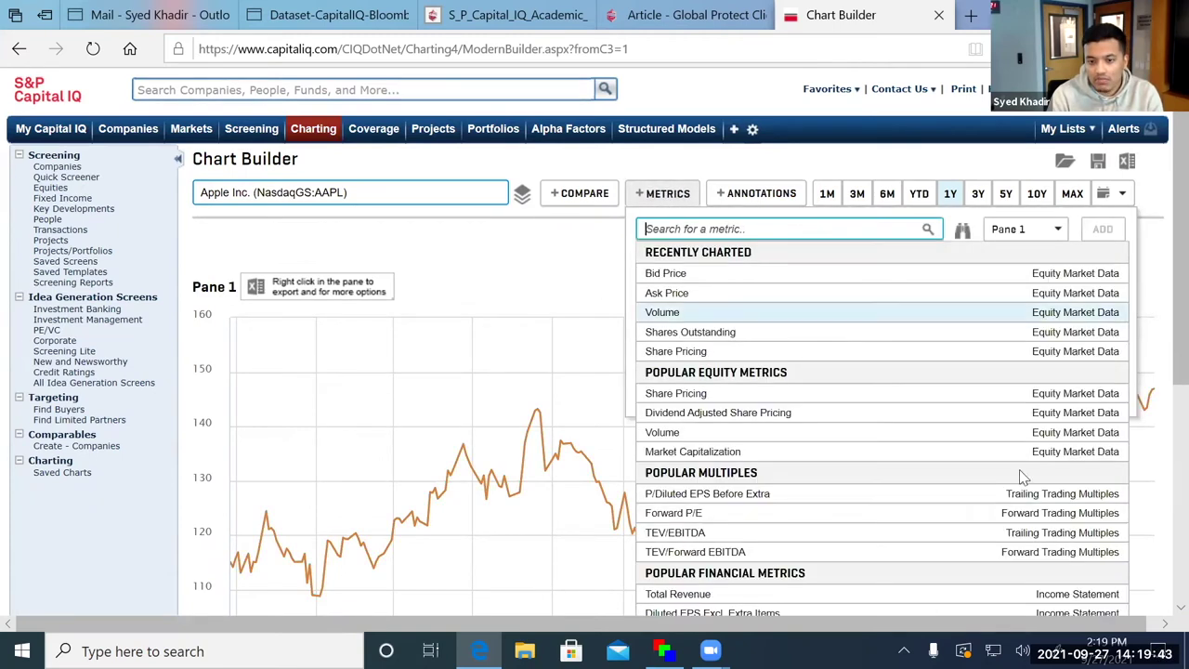
- Browse the Estimates and Market Data categories in Advanced Lookup, then cancel without adding metrics
scroll(831, 511, down, 3)
click(891, 427)
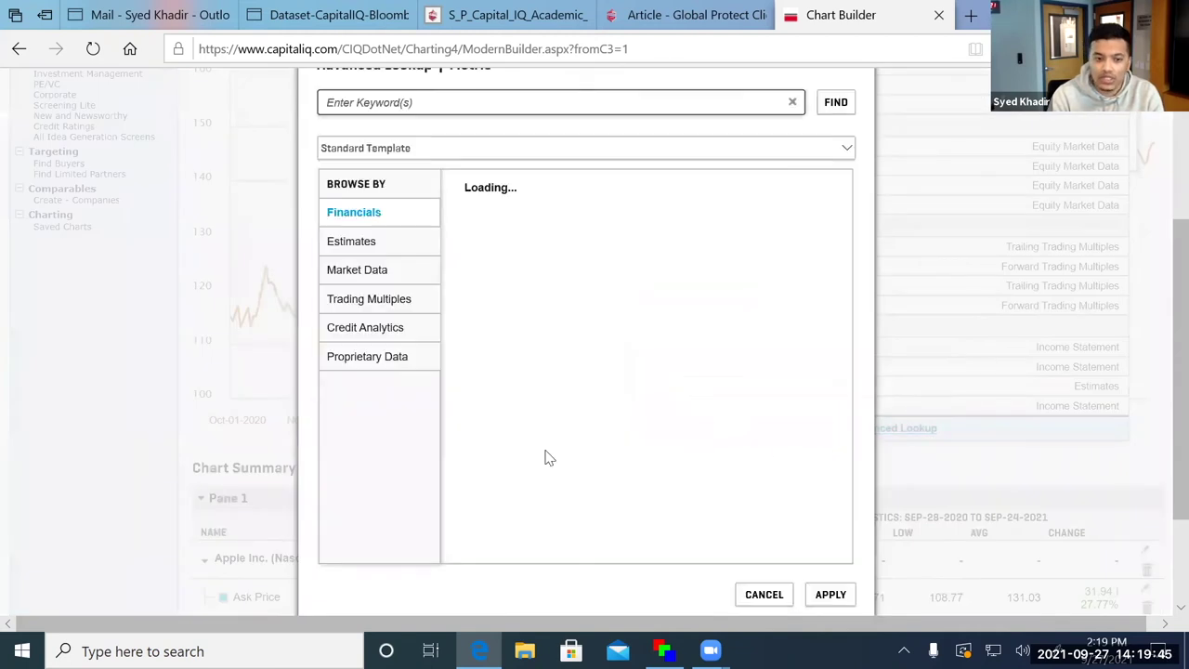
click(364, 242)
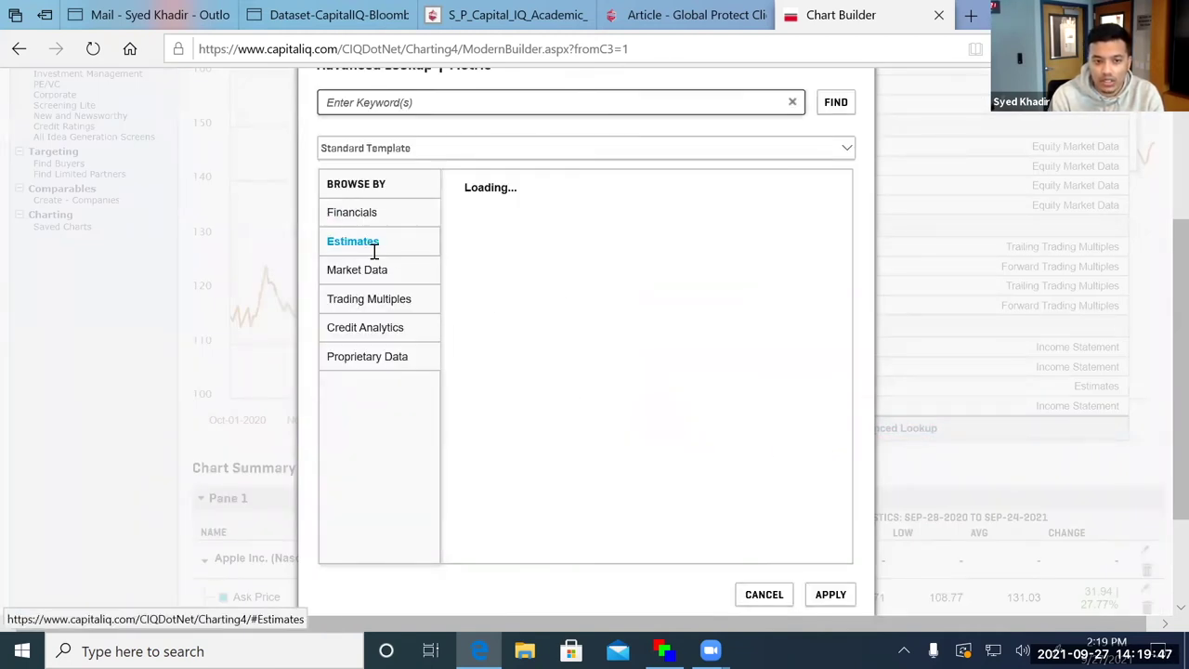
click(372, 270)
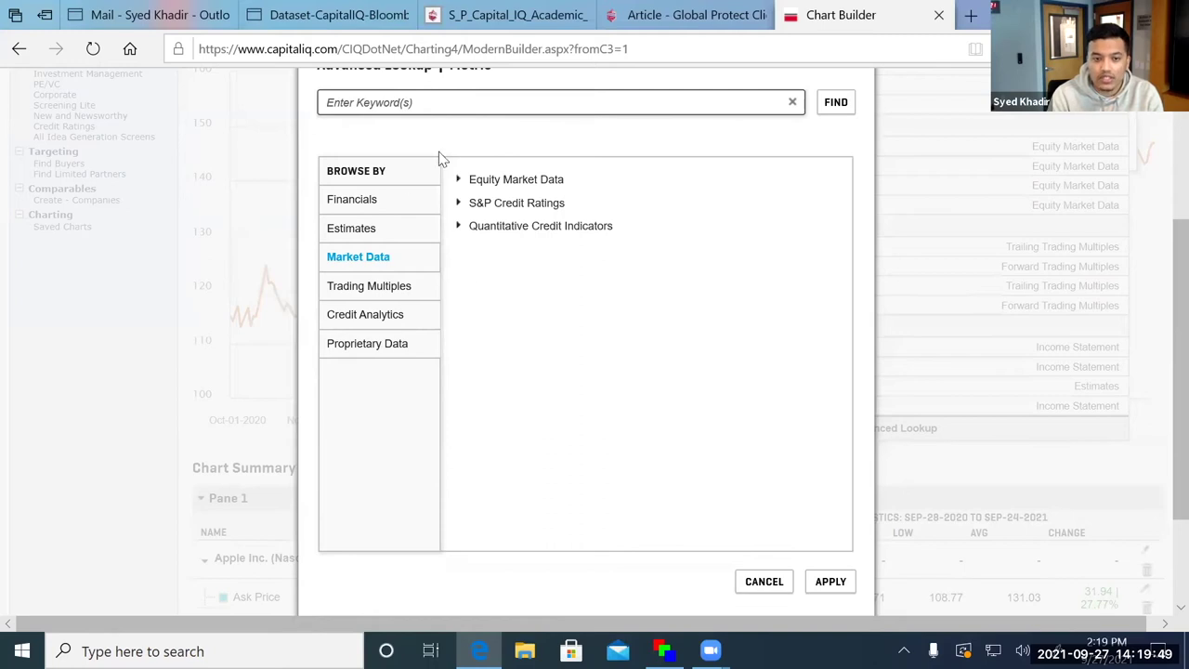
click(760, 582)
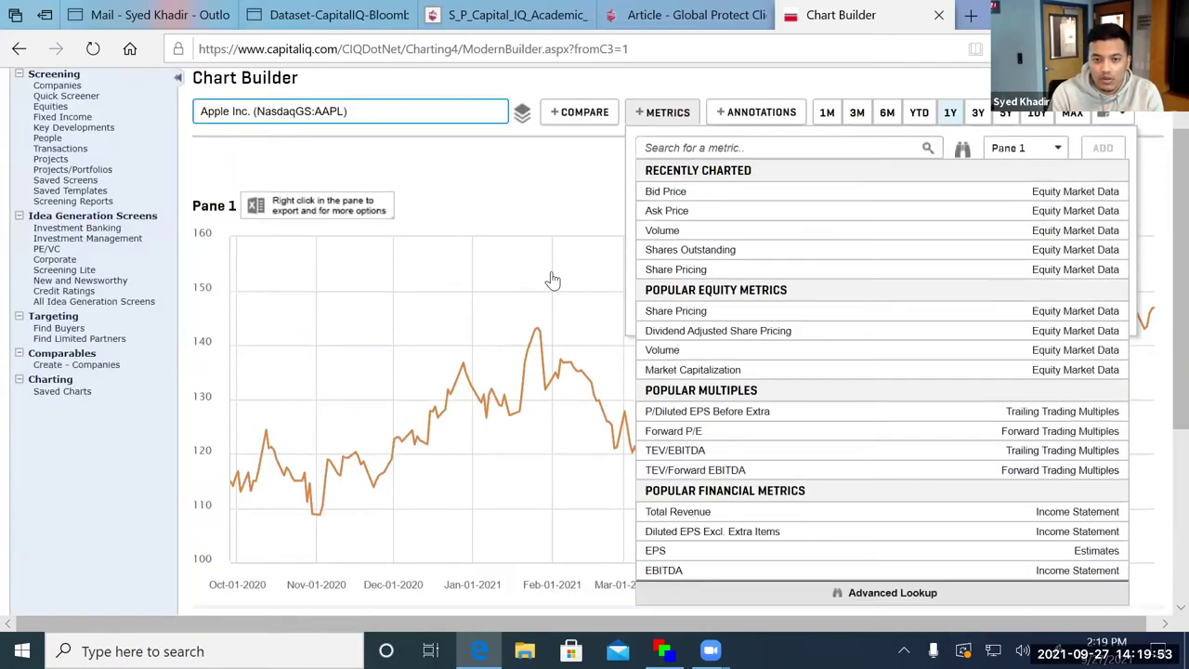
click(574, 201)
- Show the event annotation categories for Pane 1 of the chart
click(752, 112)
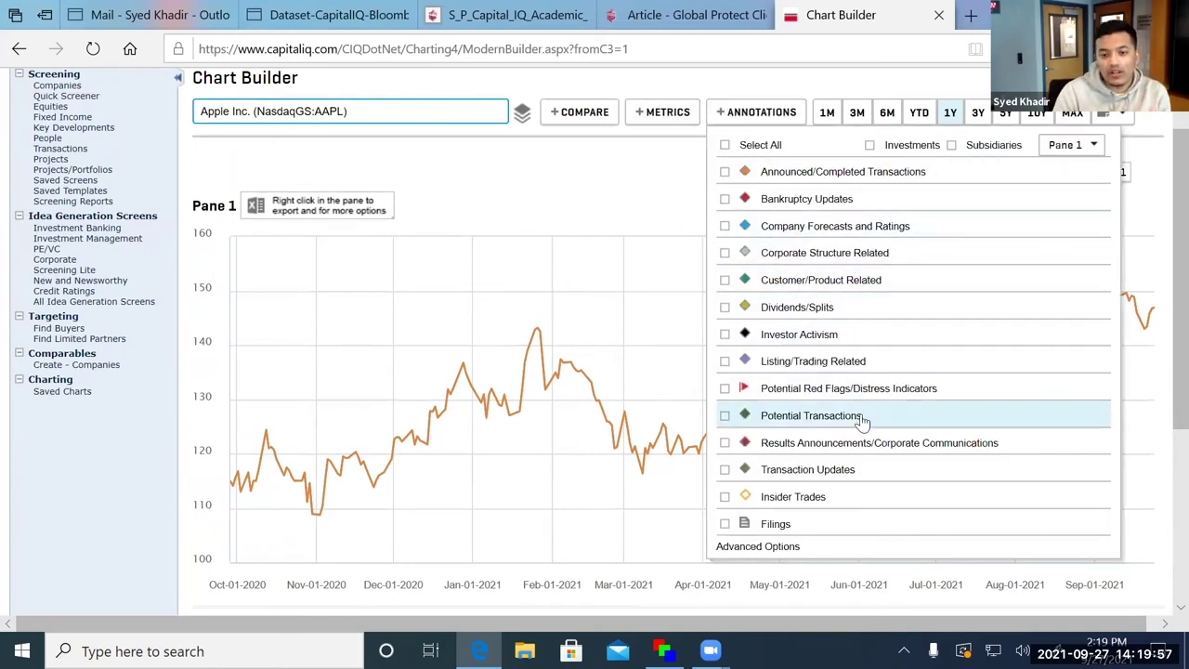
click(674, 199)
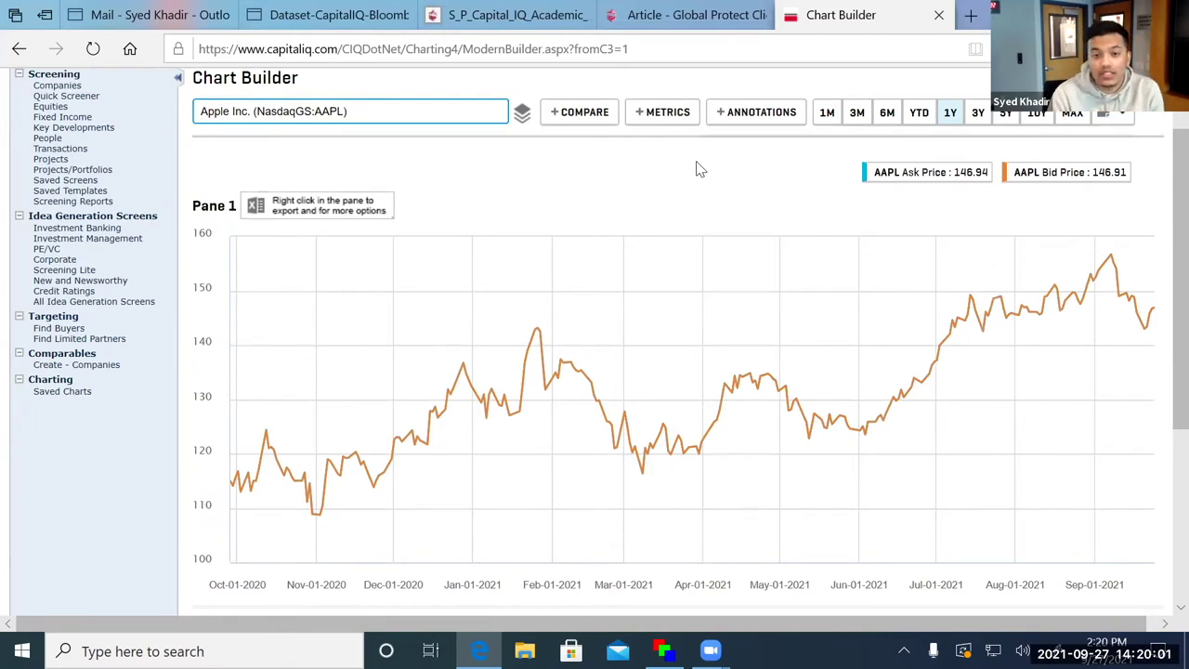
click(770, 113)
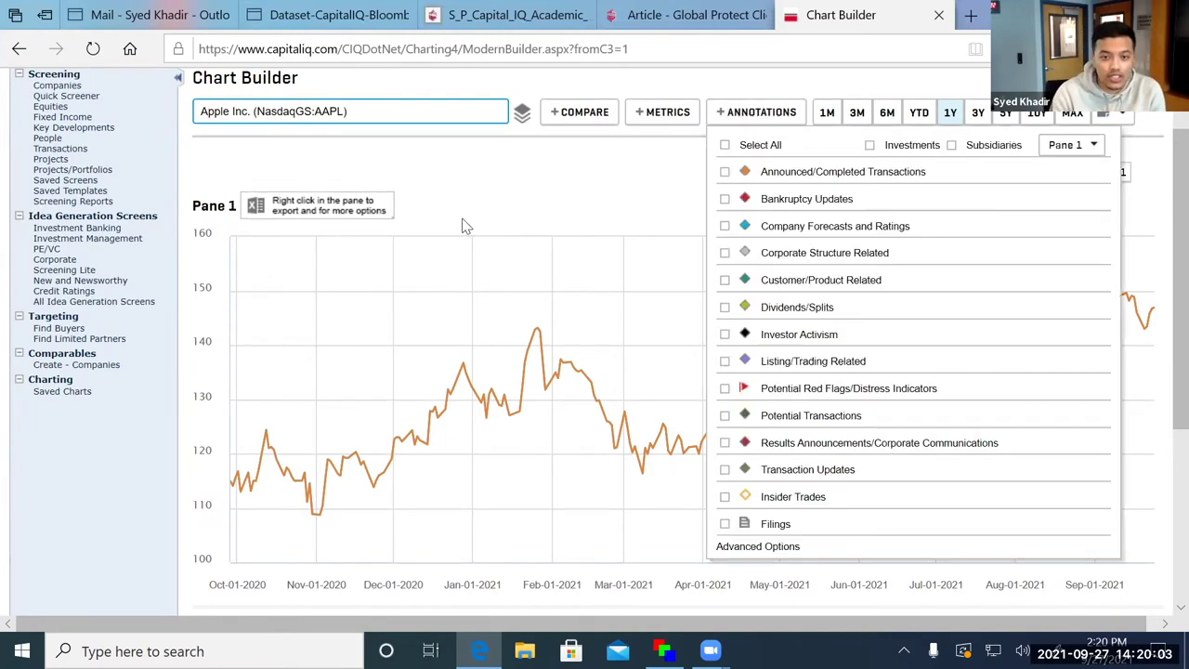
- Add Invesco QQQ Trust from Recently Charted as a comparison to the AAPL chart
click(627, 183)
scroll(1022, 232, up, 2)
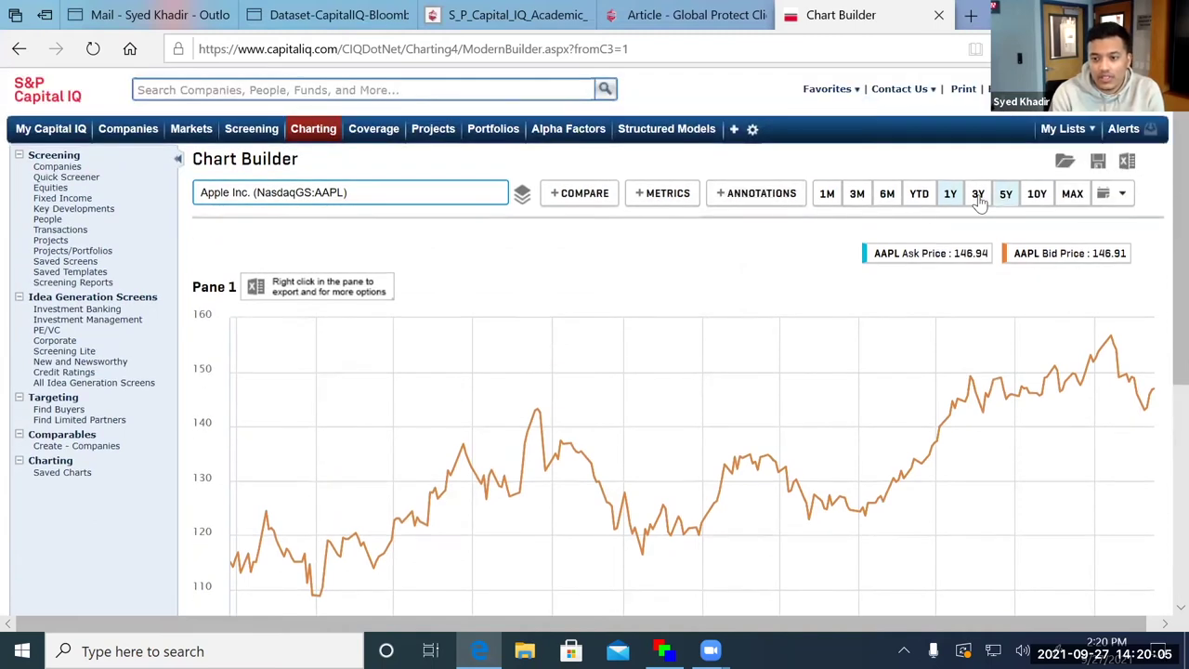
scroll(632, 384, down, 1)
scroll(863, 278, up, 1)
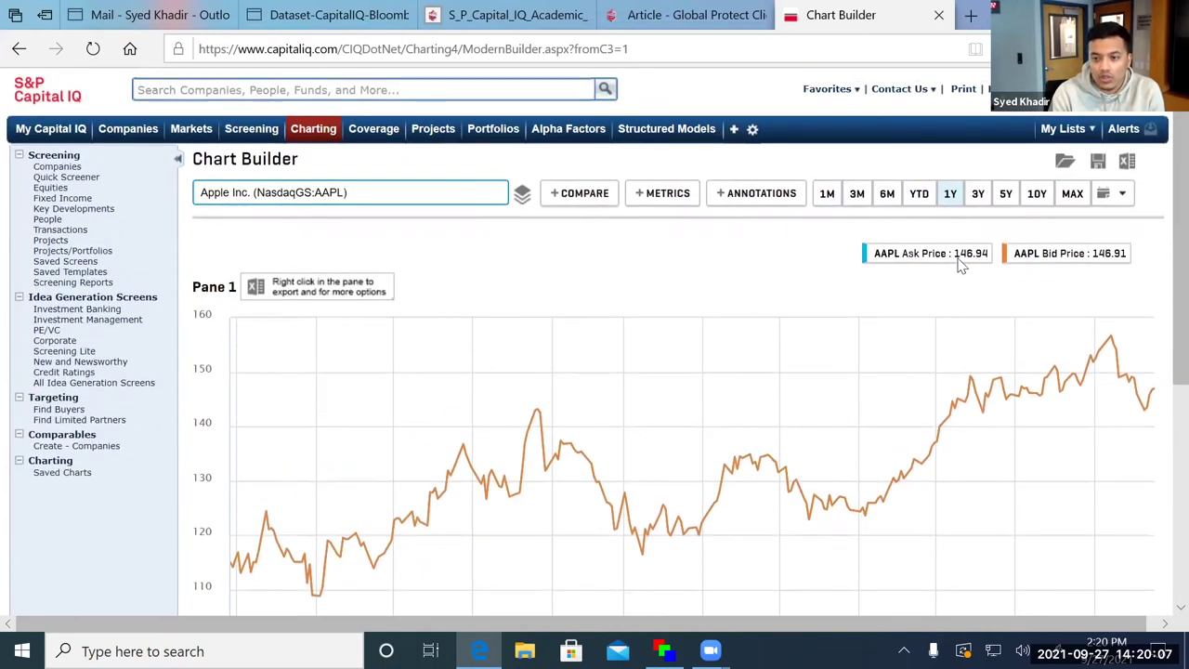
scroll(706, 423, down, 2)
scroll(705, 423, down, 1)
scroll(677, 417, up, 3)
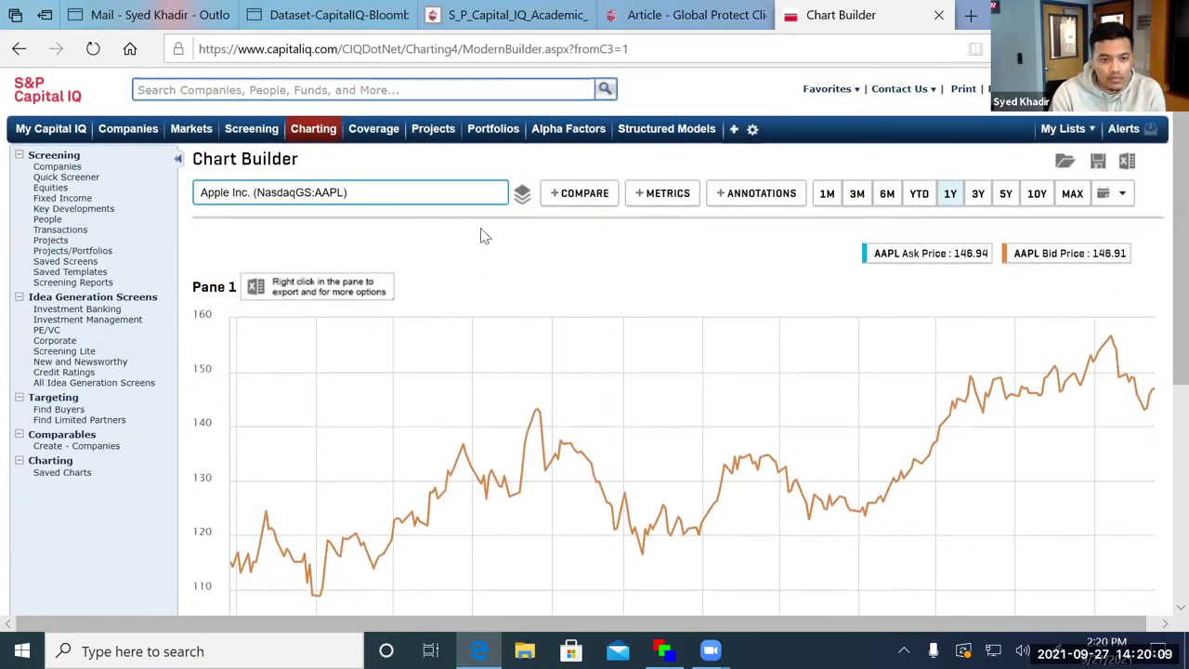
click(578, 193)
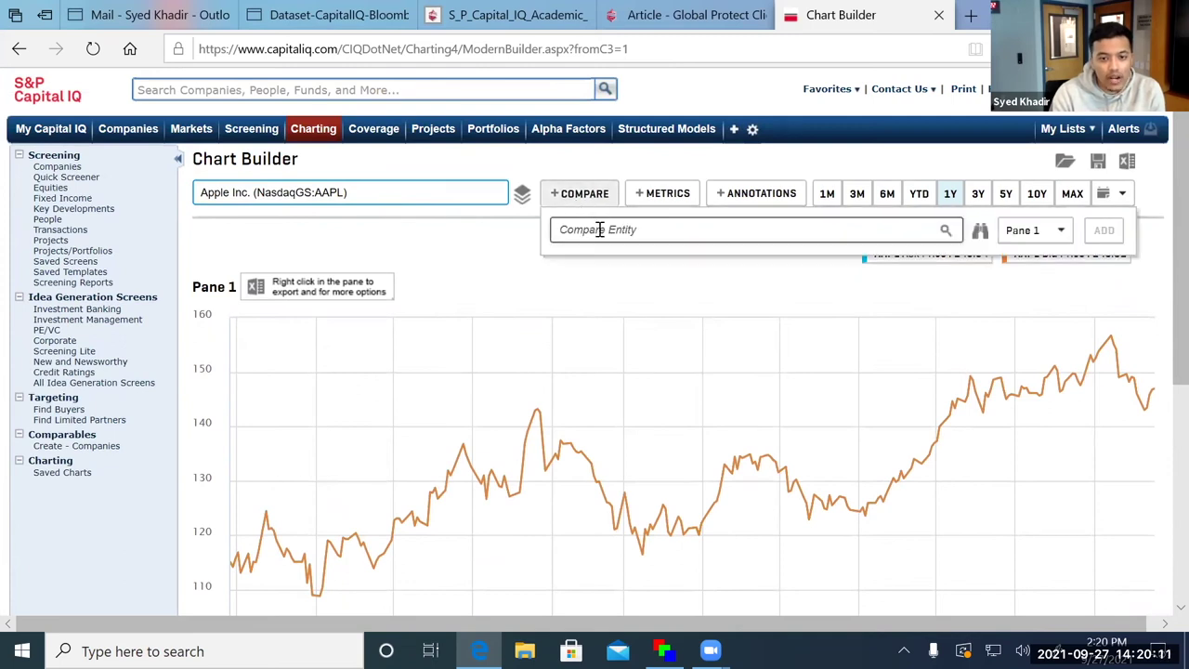
click(599, 231)
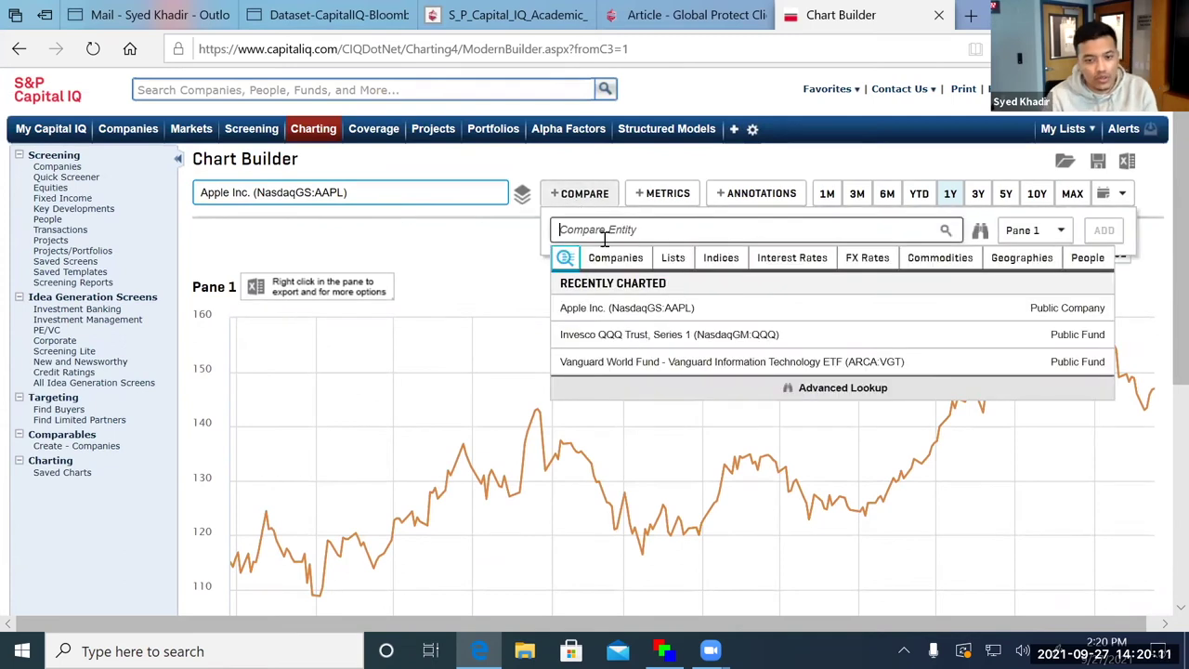
click(642, 337)
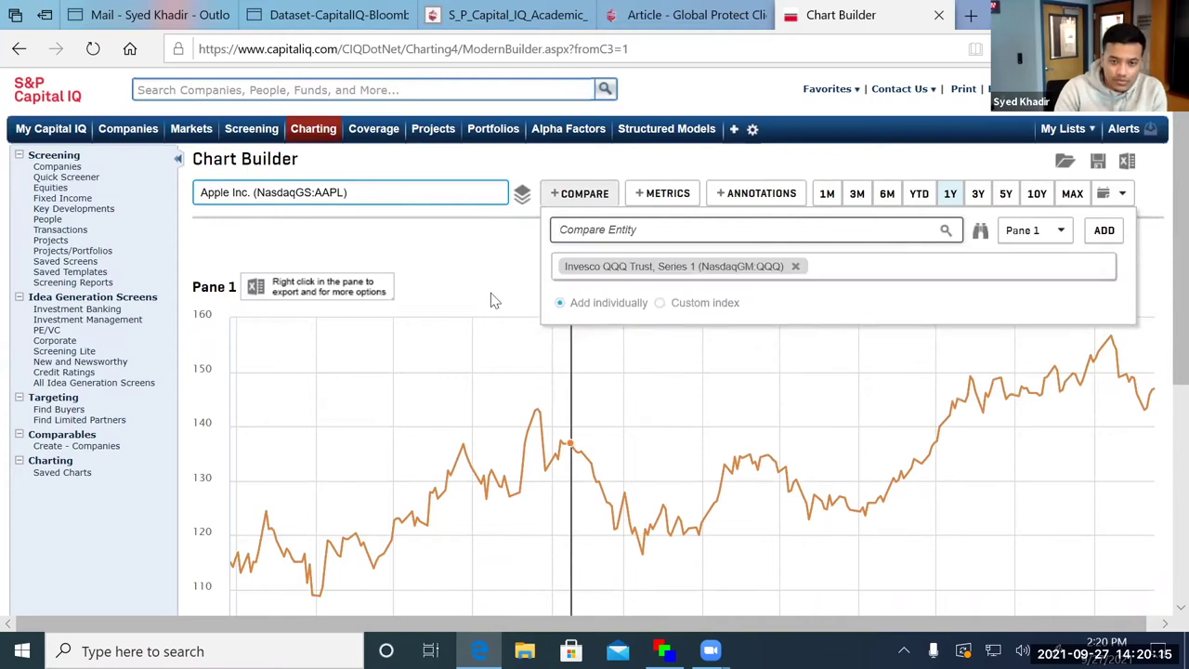
click(1109, 232)
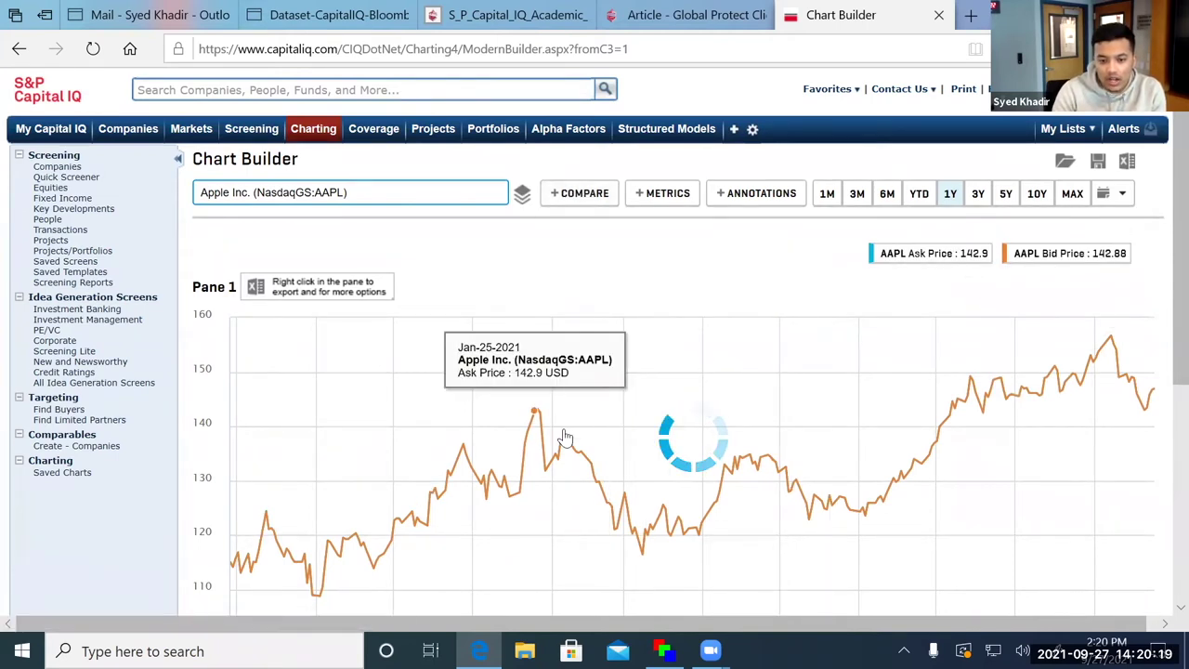
- Review the chart showing QQQ Ask and Bid Prices alongside AAPL's
scroll(775, 474, down, 1)
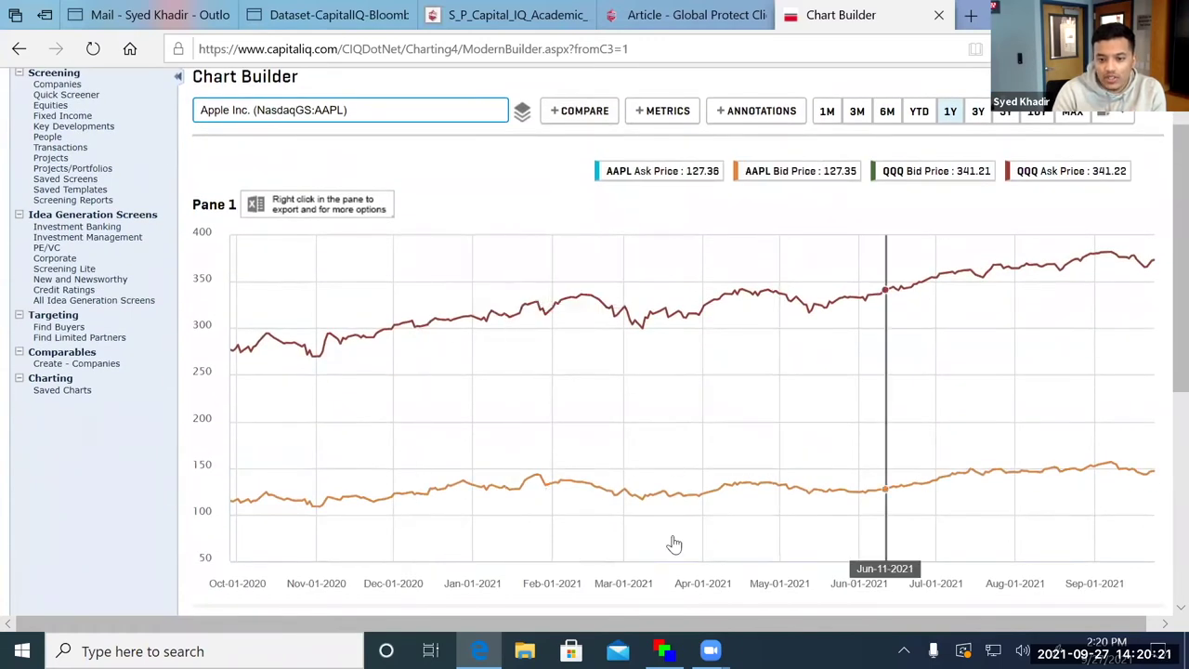
scroll(647, 549, down, 3)
scroll(648, 549, down, 4)
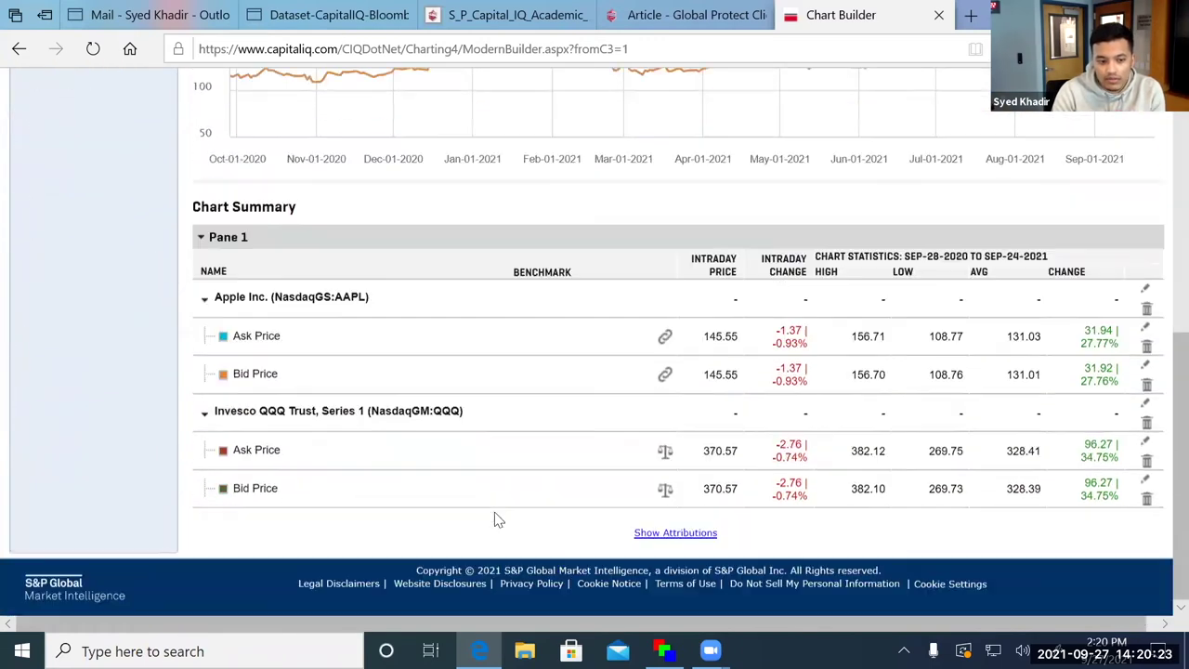
scroll(493, 517, up, 6)
scroll(573, 509, up, 2)
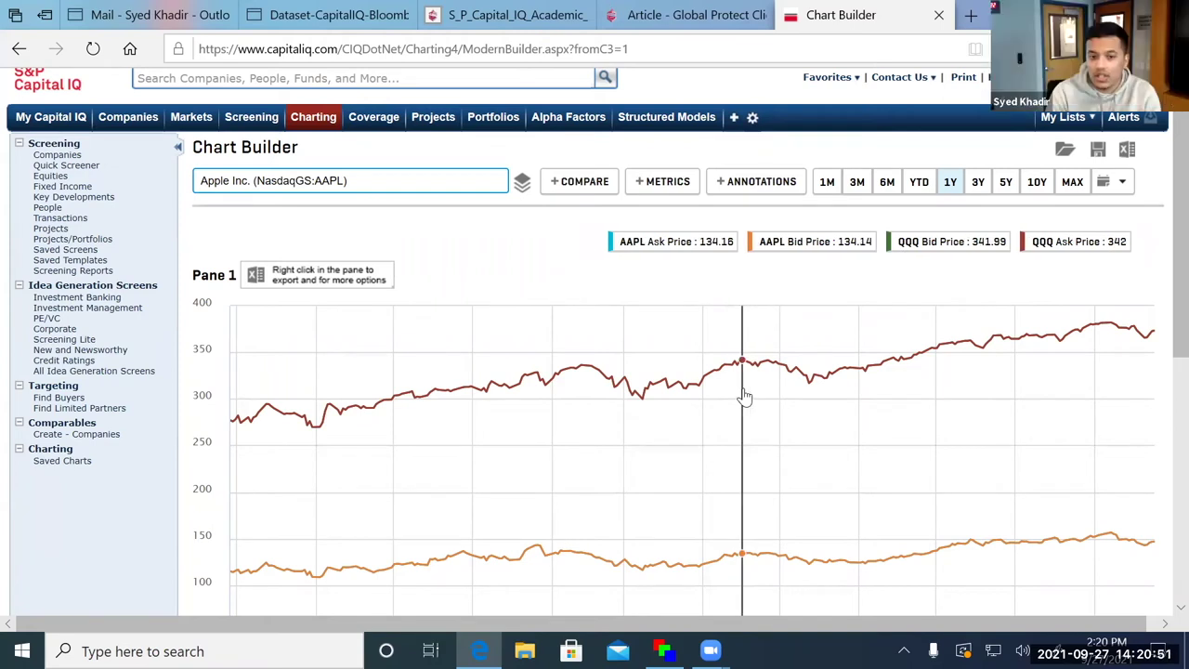
scroll(743, 402, down, 5)
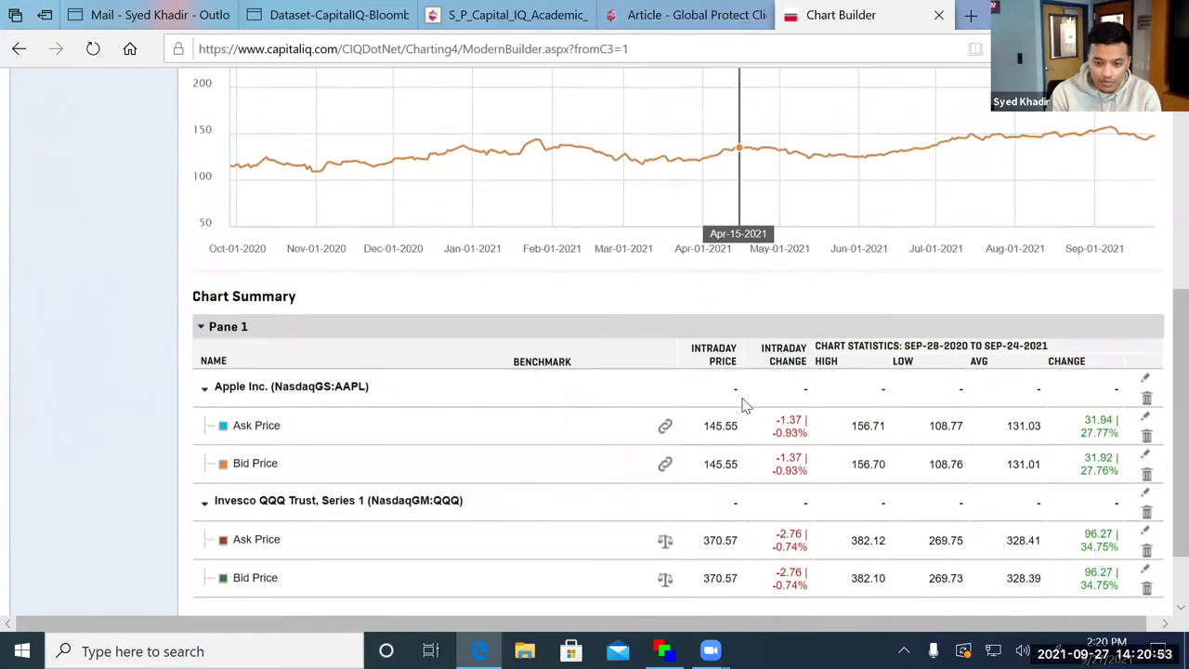
scroll(495, 407, up, 3)
scroll(495, 407, up, 3)
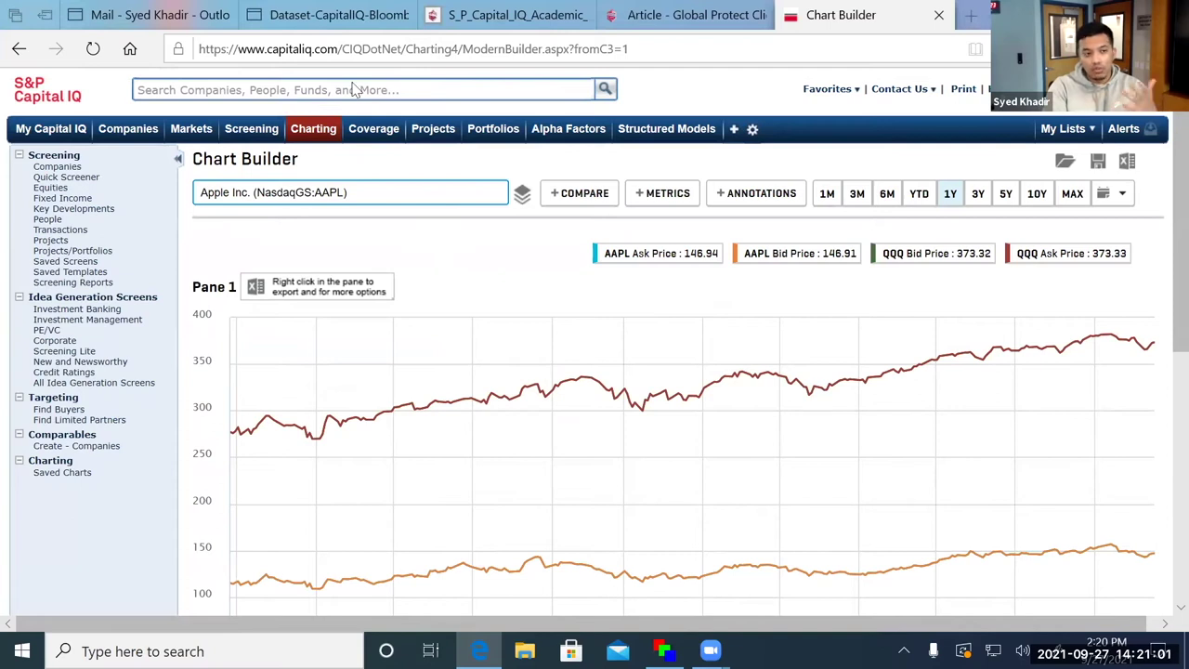
- Present the Bloomberg Platform slide (slide 5) full screen in PowerPoint
click(330, 15)
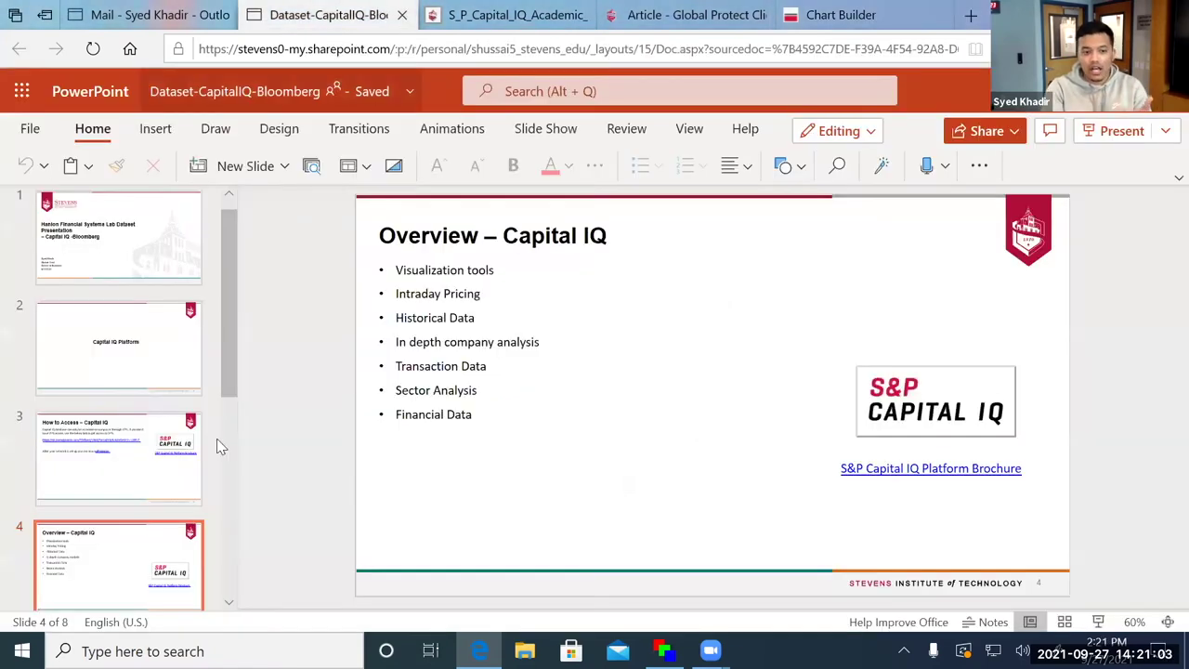
scroll(120, 496, down, 2)
click(130, 530)
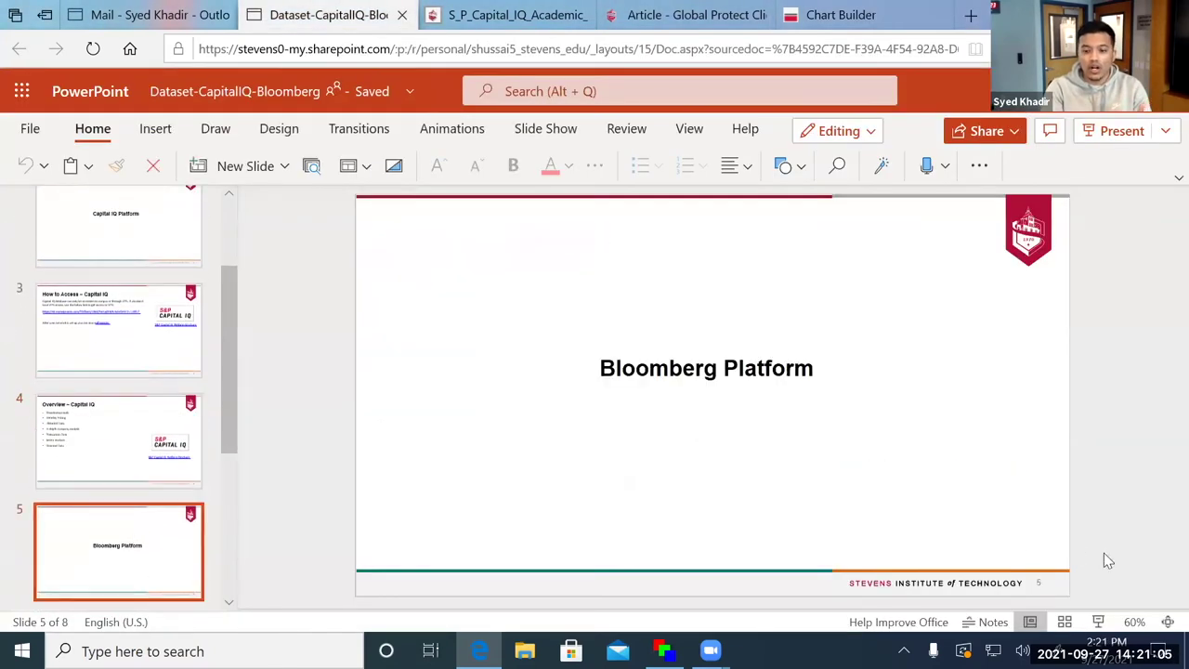
click(1098, 621)
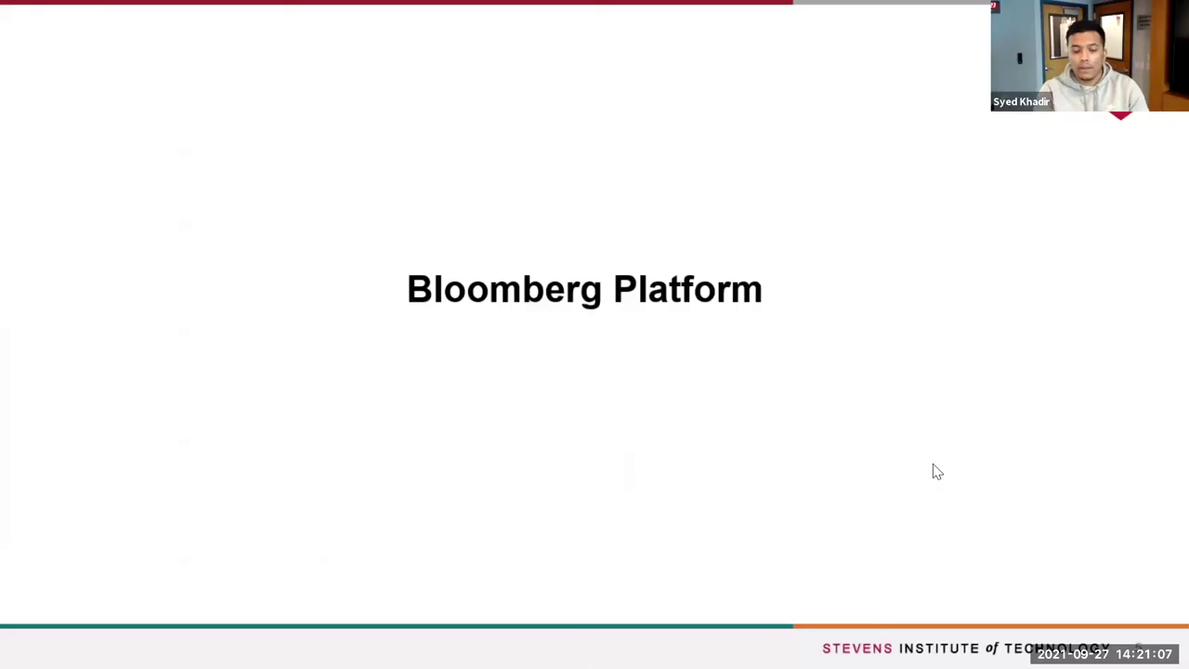
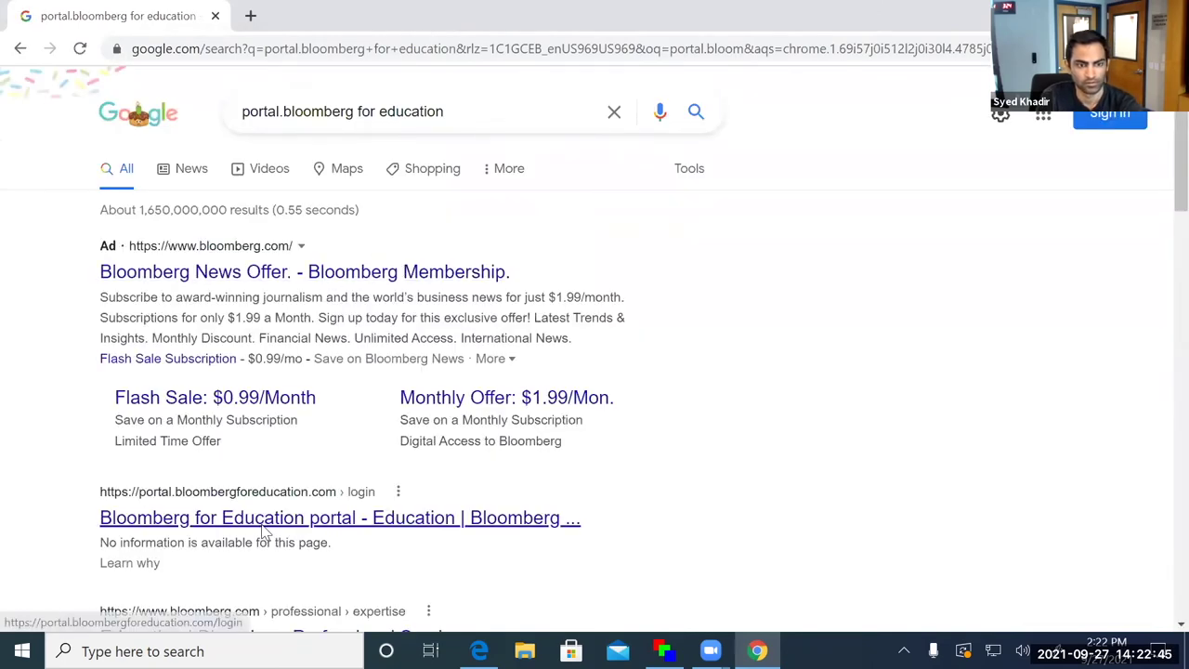
- Open the Bloomberg for Education login page, enter the school e-mail address, and open a new browser tab
click(264, 523)
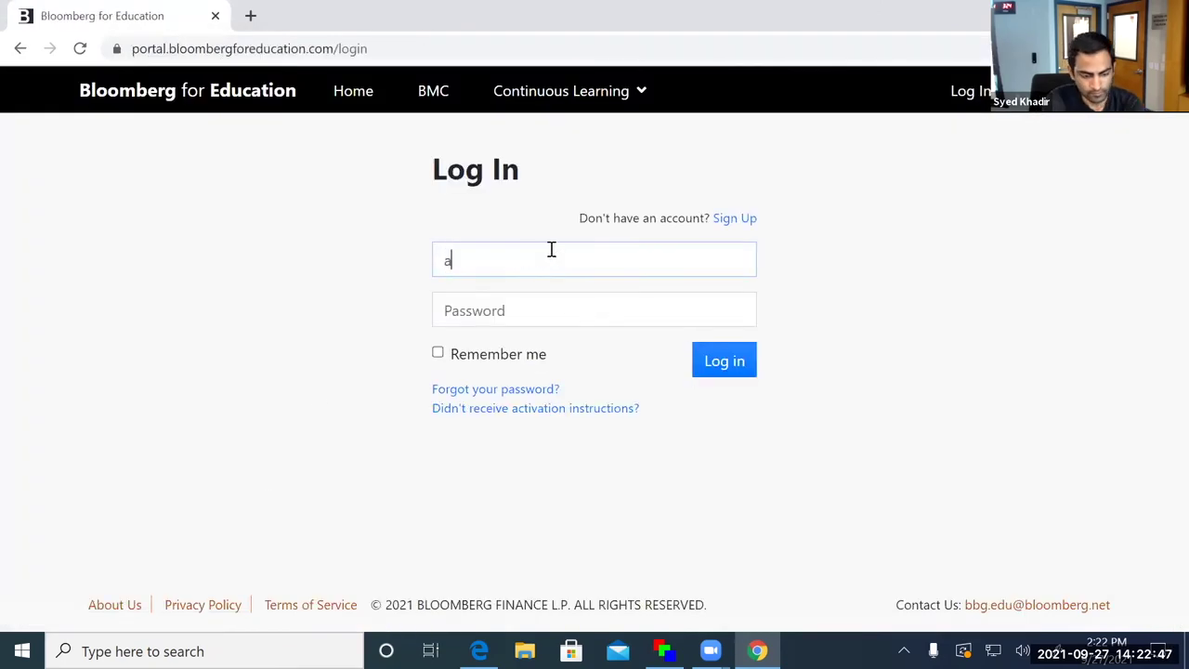
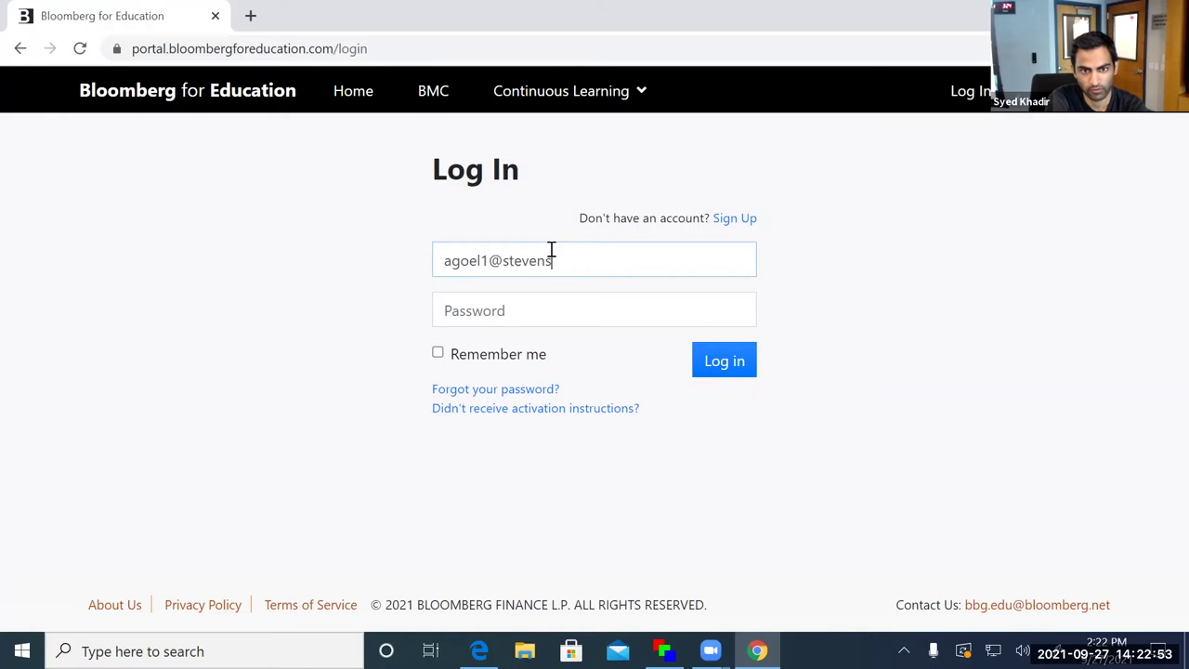
key(Tab)
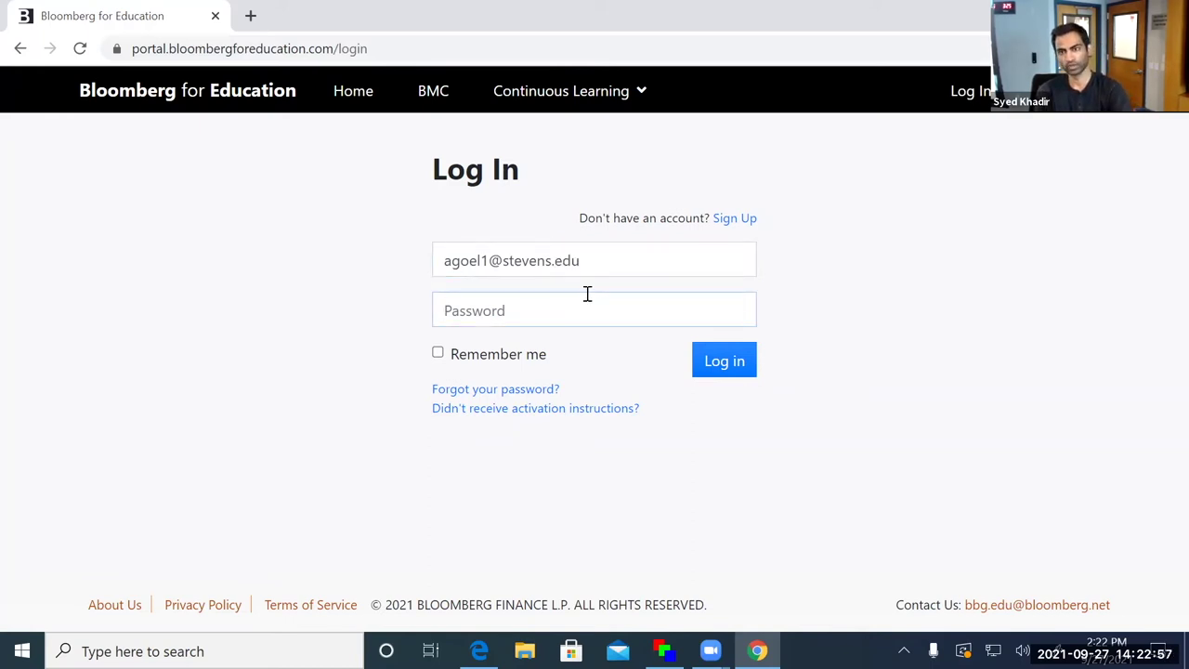
click(250, 16)
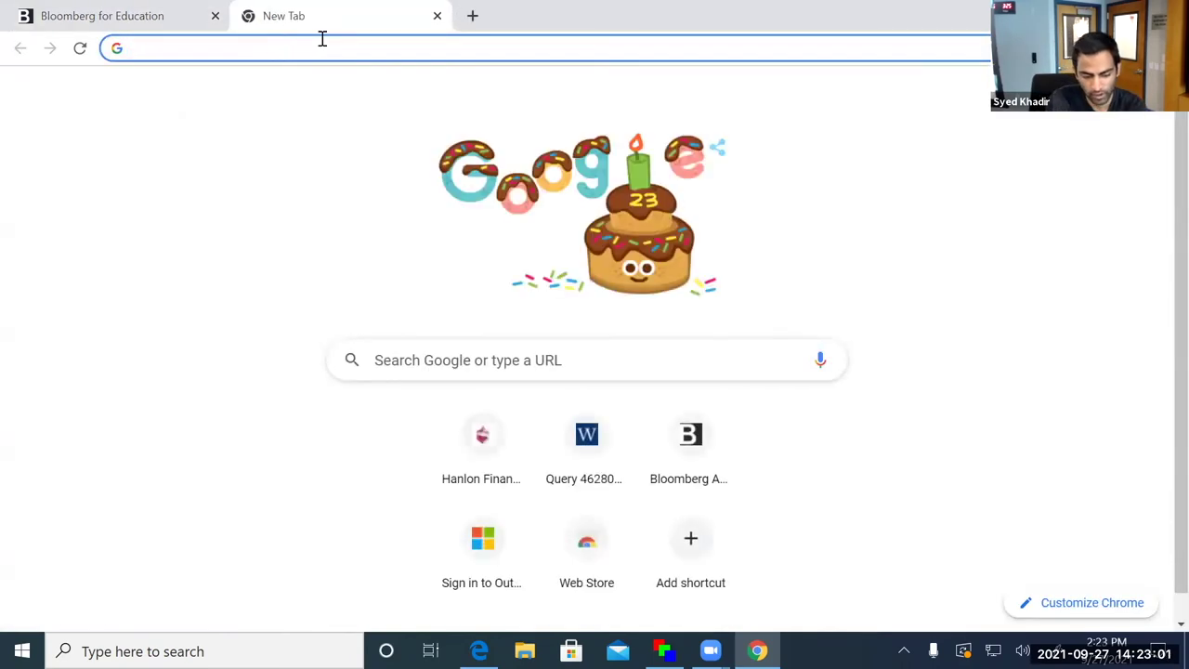
- Load the Hanlon Financial Systems Center Request Resources page from the 'fsc' address suggestion
text(fsc)
key(Down)
key(Down)
key(Down)
key(Down)
key(Down)
key(Down)
key(Down)
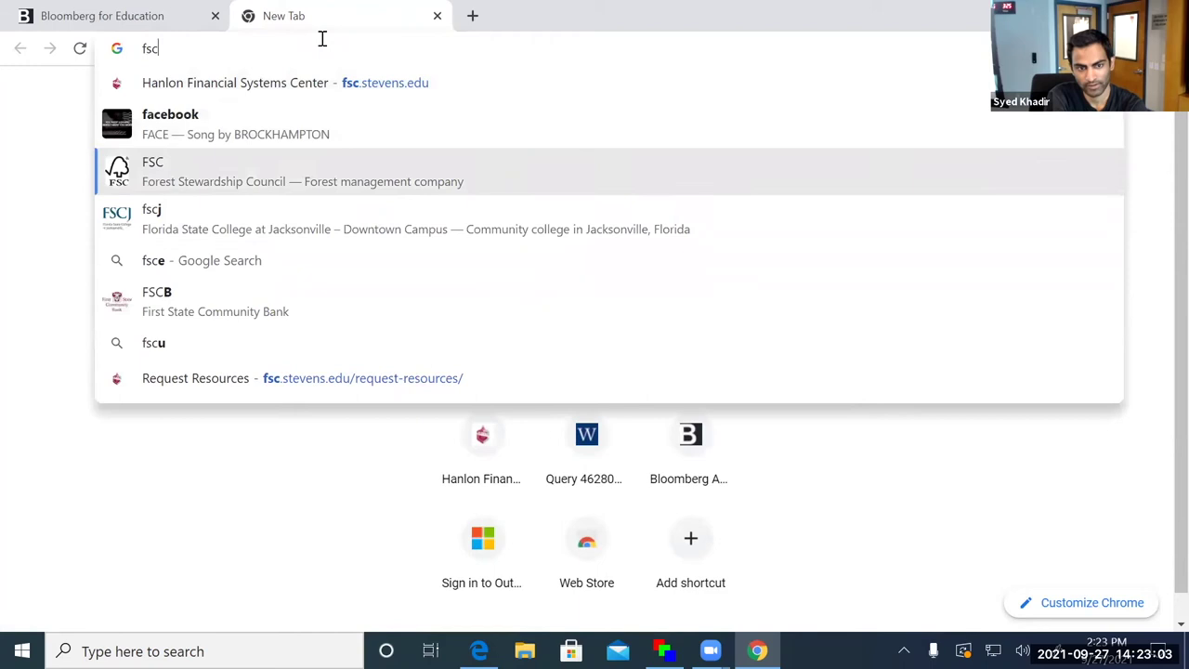
key(Return)
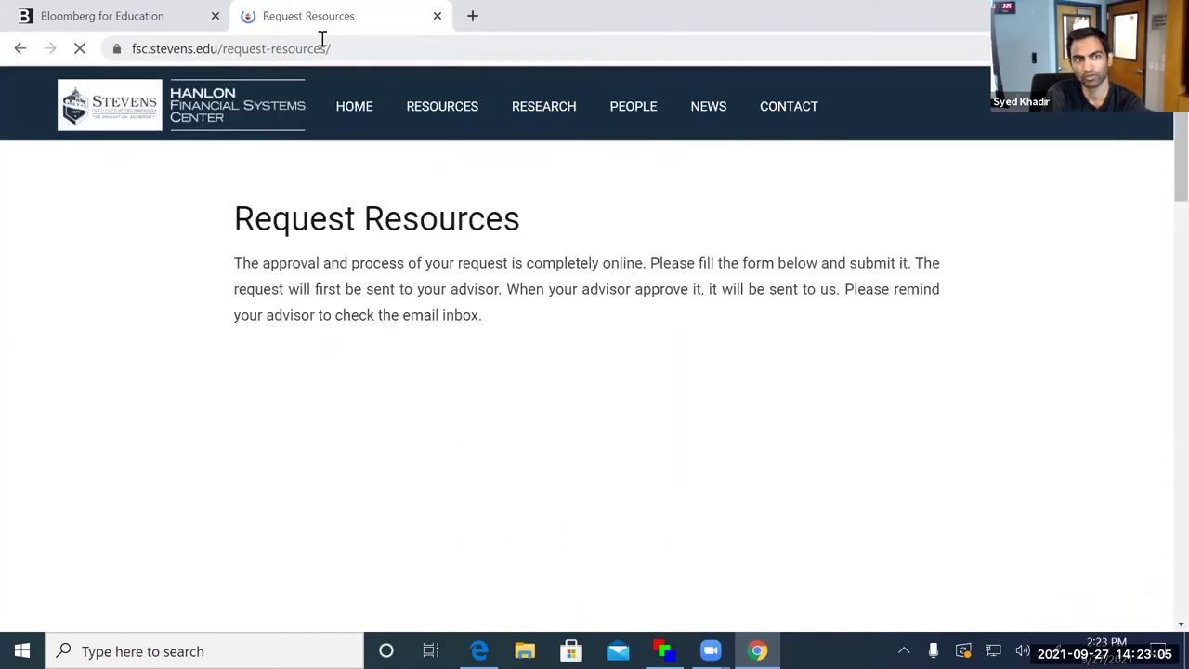
mouse_move(443, 133)
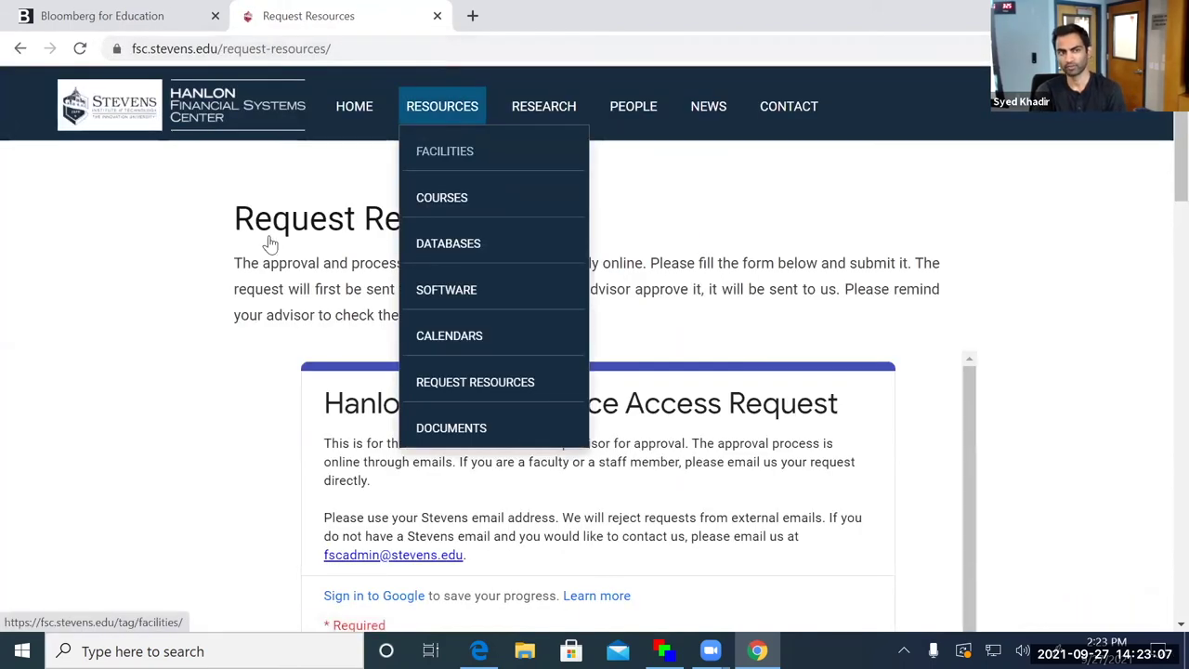
click(347, 44)
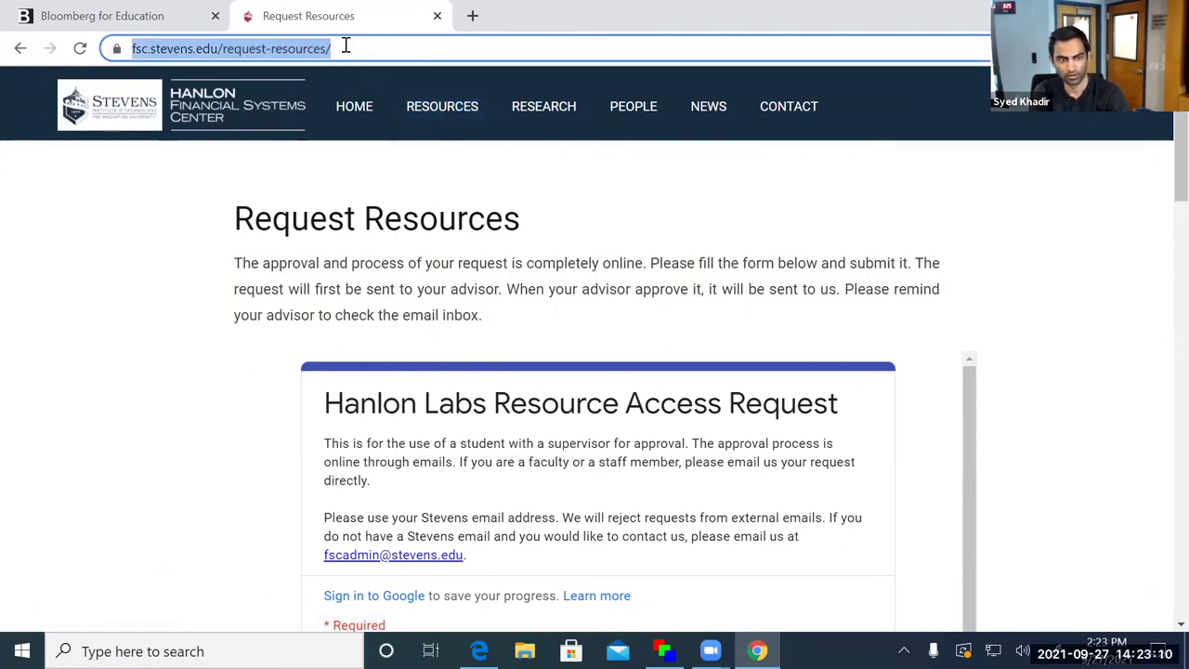
click(308, 348)
- Tick Bloomberg as the request category, then close the tab and leave the unfinished form
scroll(279, 342, down, 5)
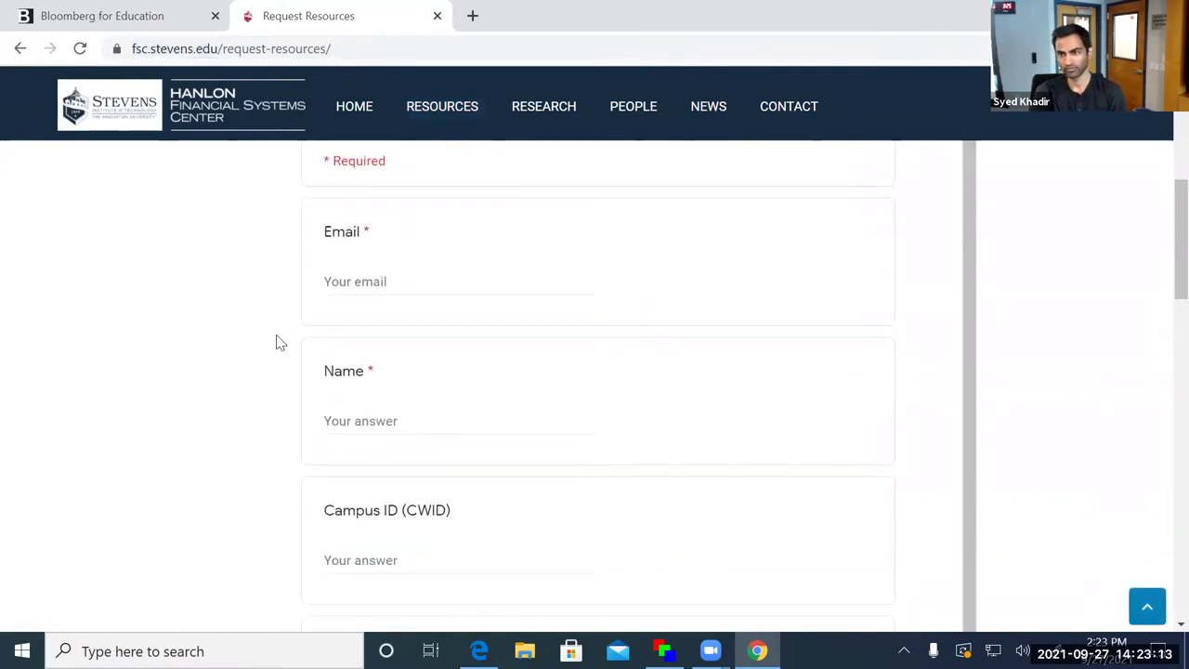
scroll(276, 342, down, 1)
scroll(276, 459, down, 5)
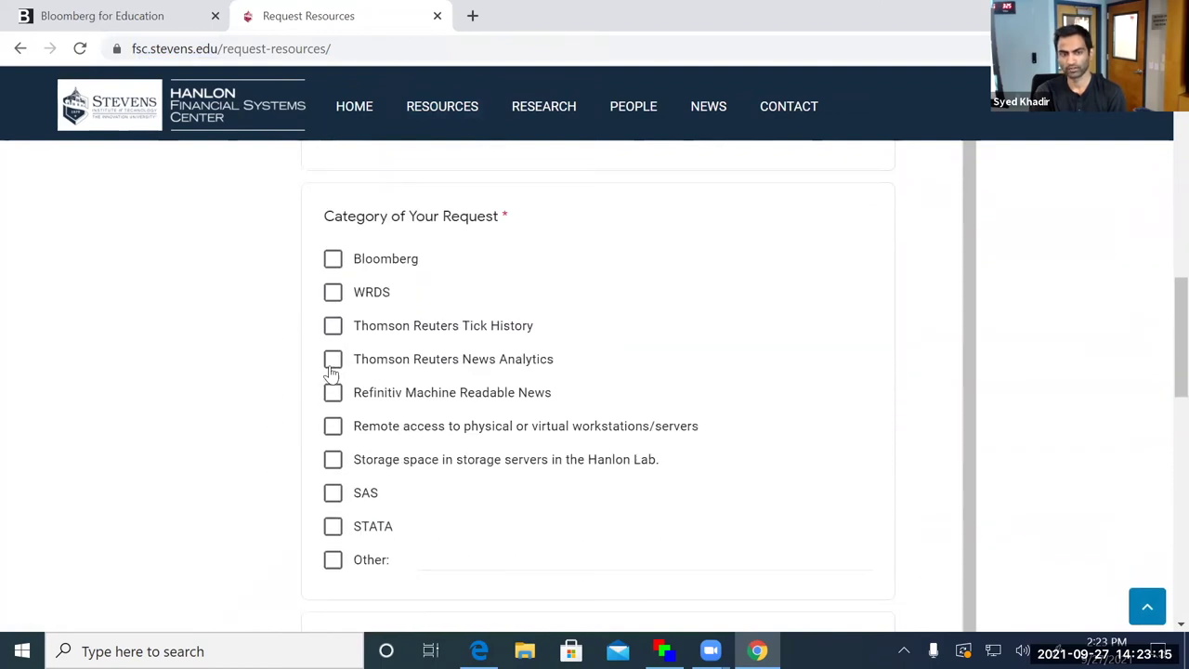
click(332, 259)
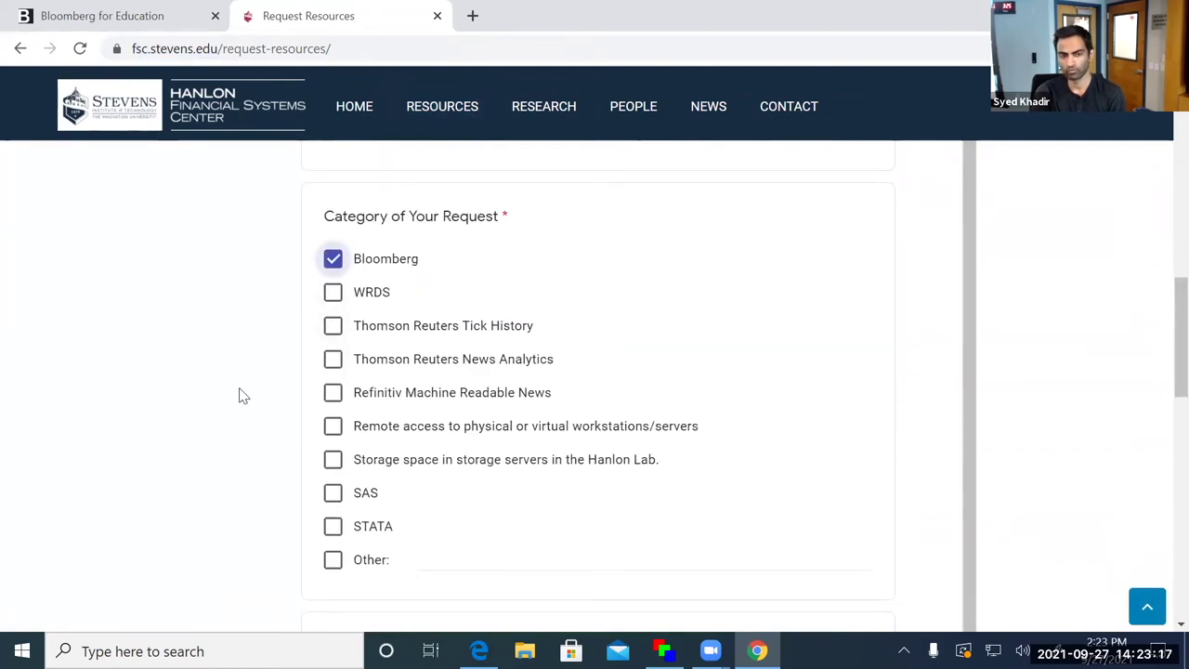
scroll(239, 395, down, 5)
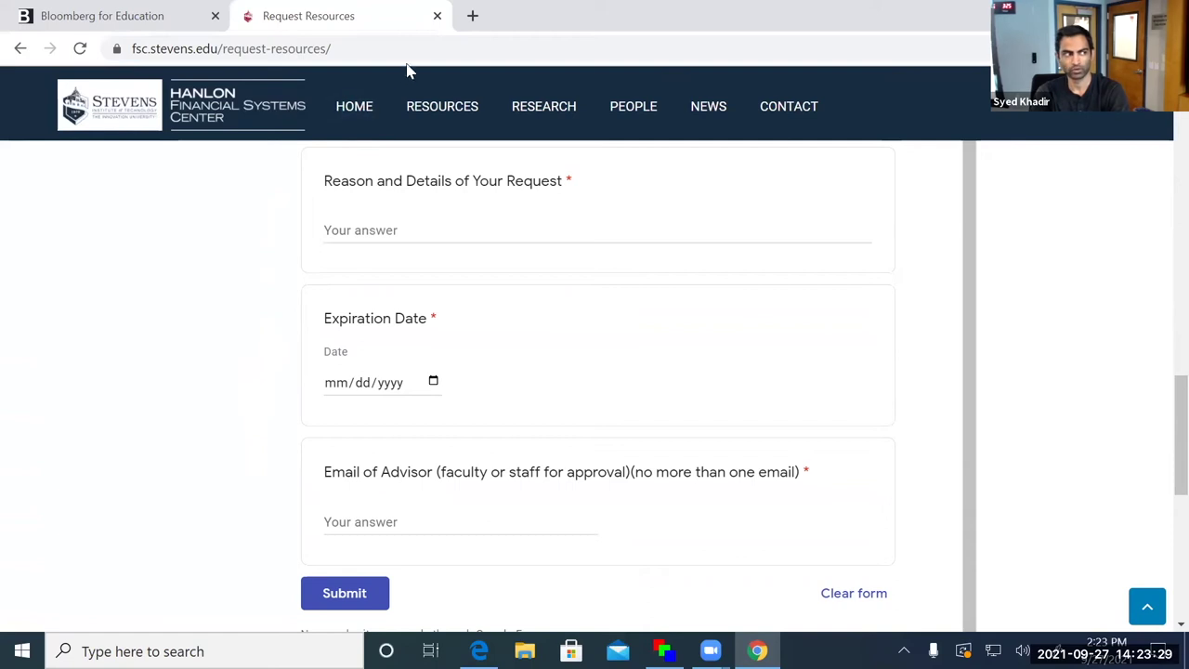
click(438, 16)
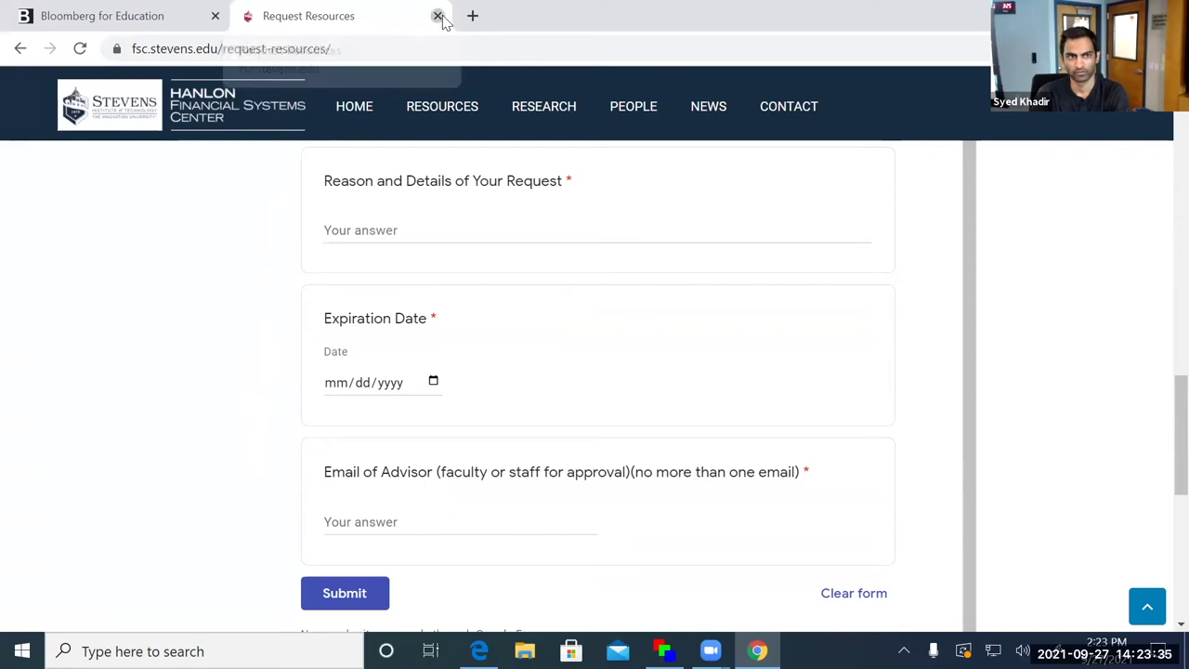
click(687, 154)
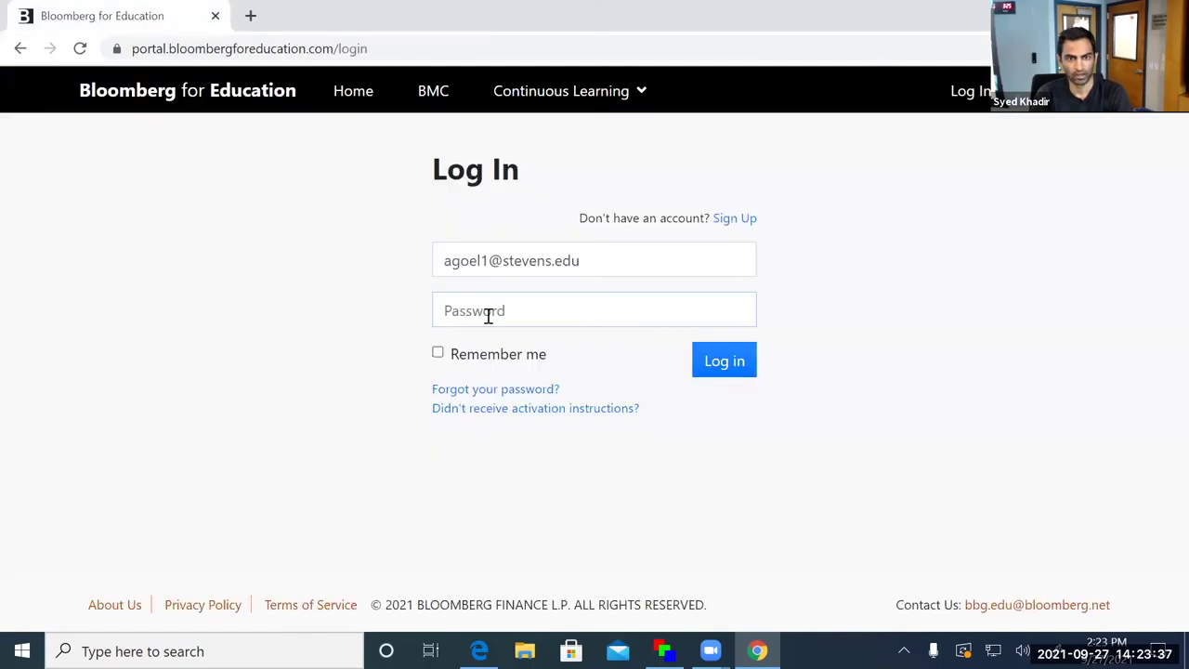
- Enter the account password and submit the portal login, leaving remember me off
text(*********)
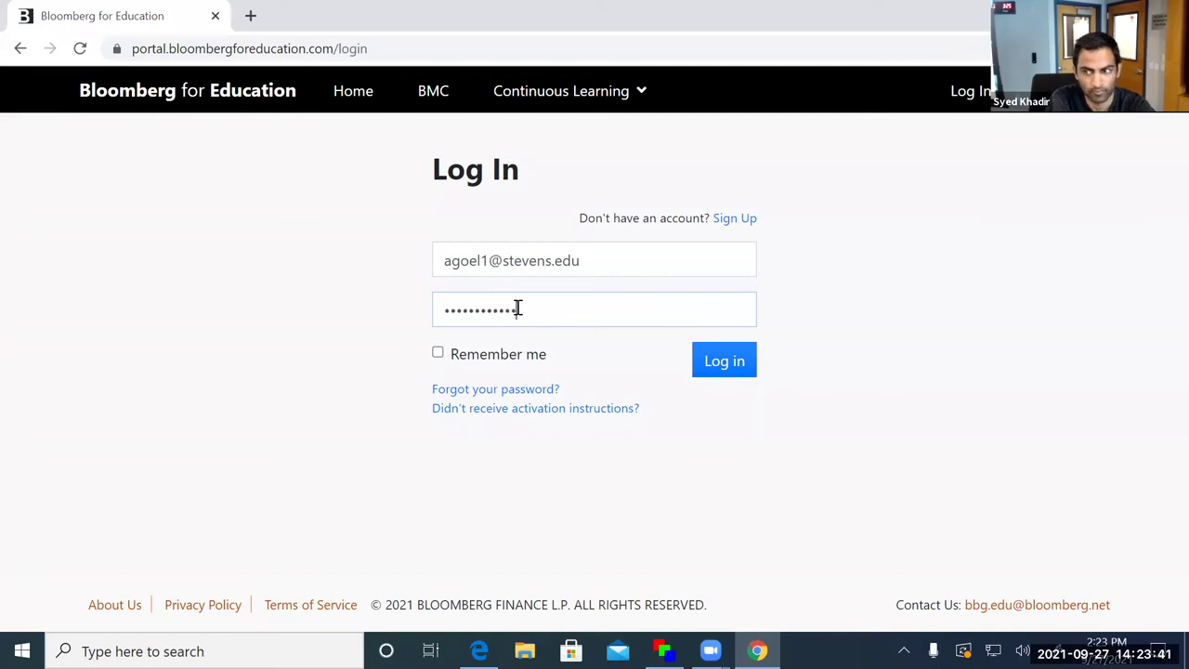
key(Return)
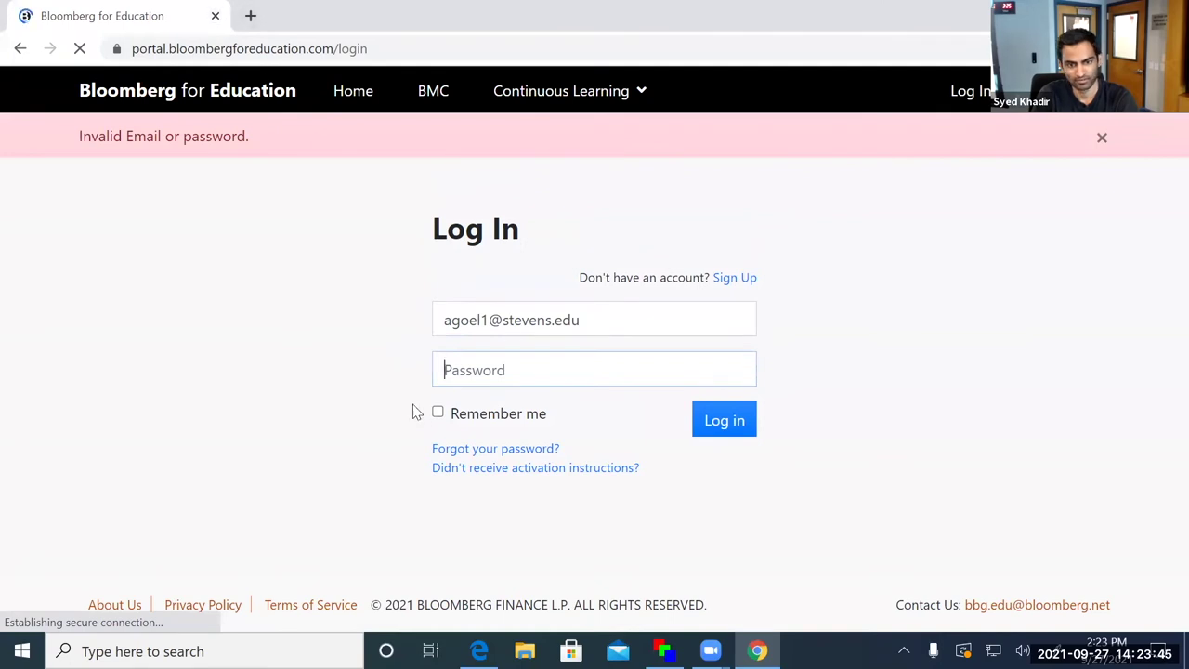
click(479, 357)
click(440, 359)
- Go to the Bloomberg Anywhere site (bba.bloomberg.net) and bring up the How to Access slides
click(236, 49)
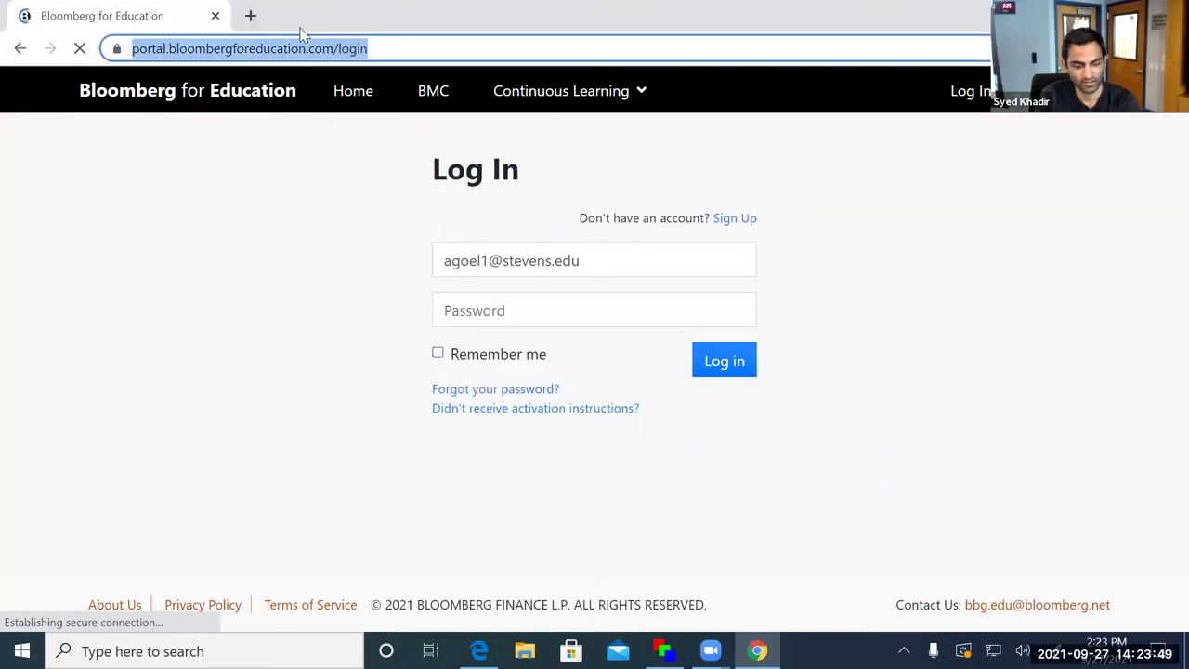
text(bba.)
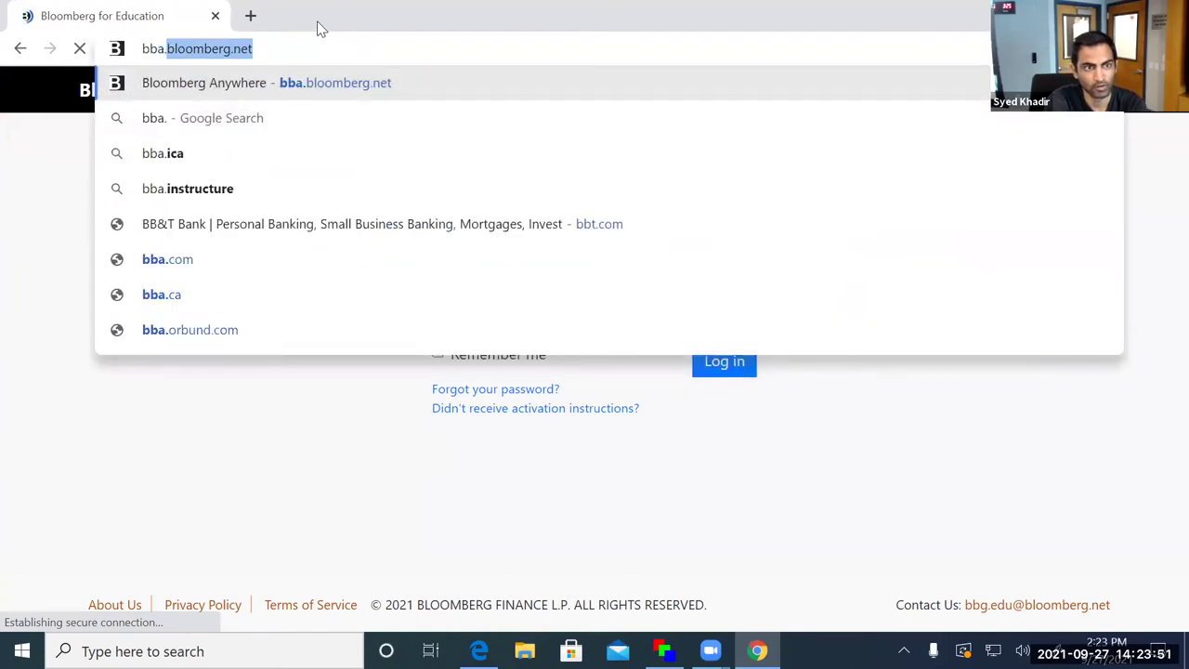
key(Return)
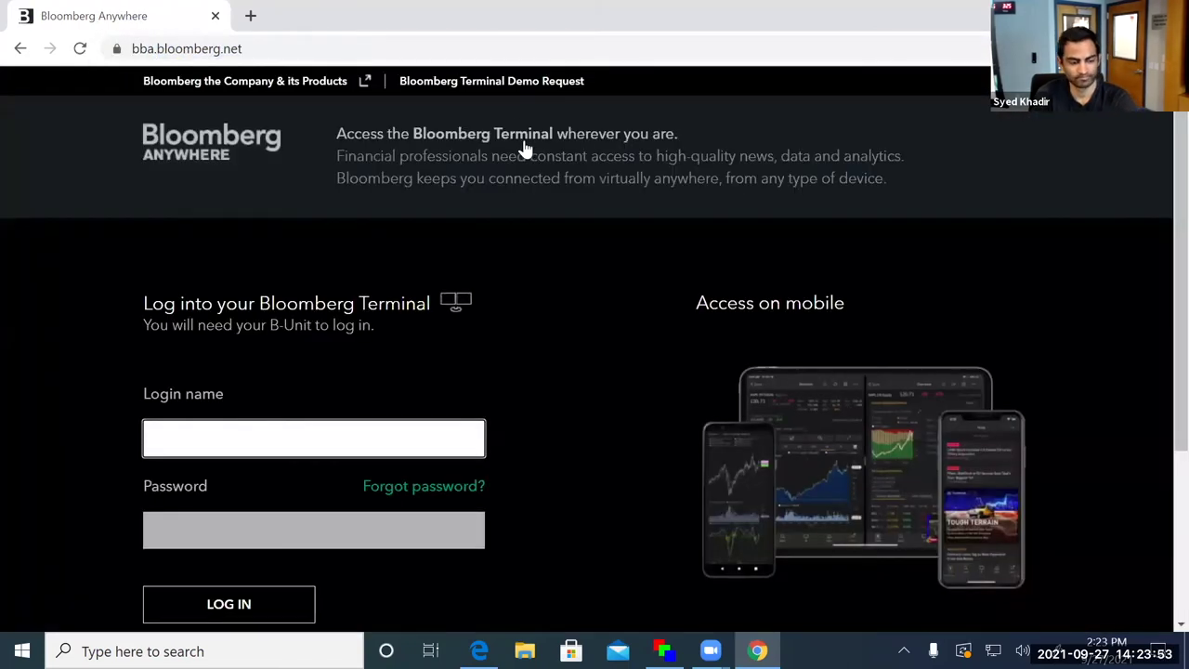
click(478, 652)
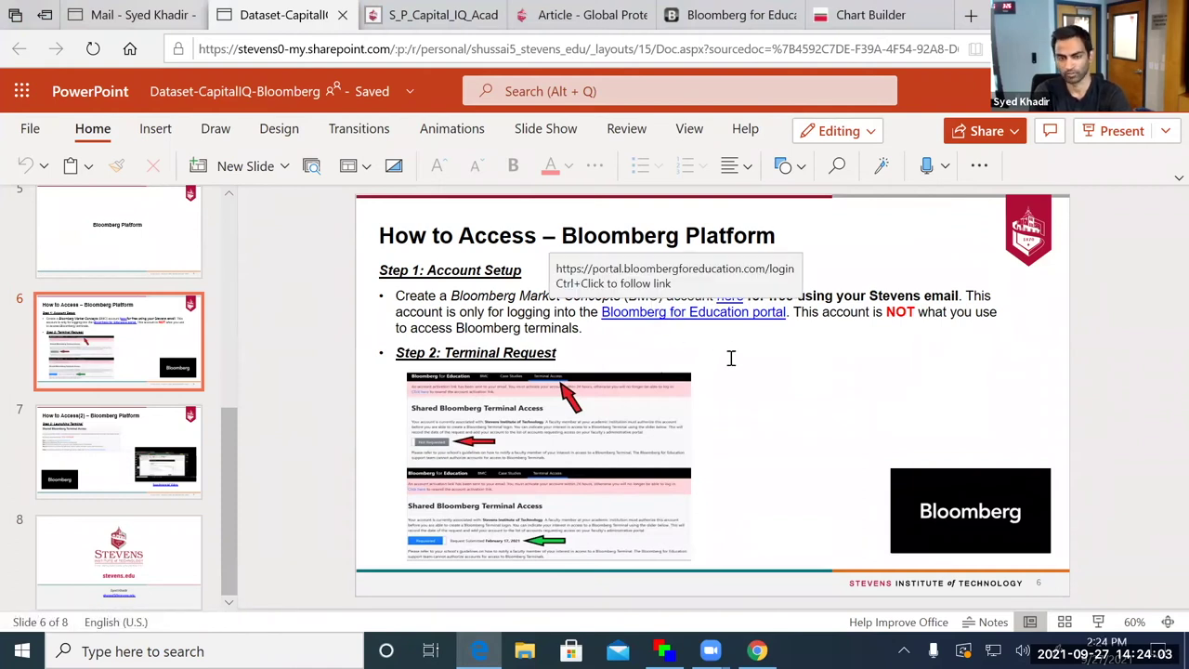
- Go to slide 7, 'How to Access(2)', showing the terminal-launch instructions
click(132, 446)
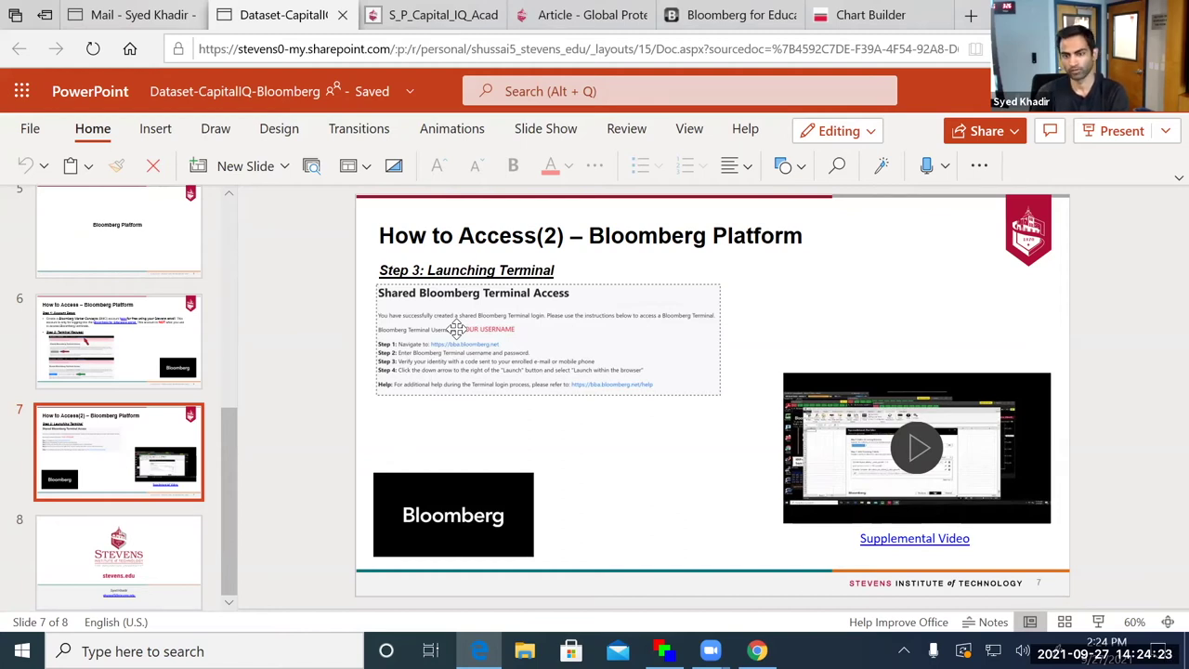
- Back on Bloomberg Anywhere, enter the terminal login name and password and submit
click(757, 651)
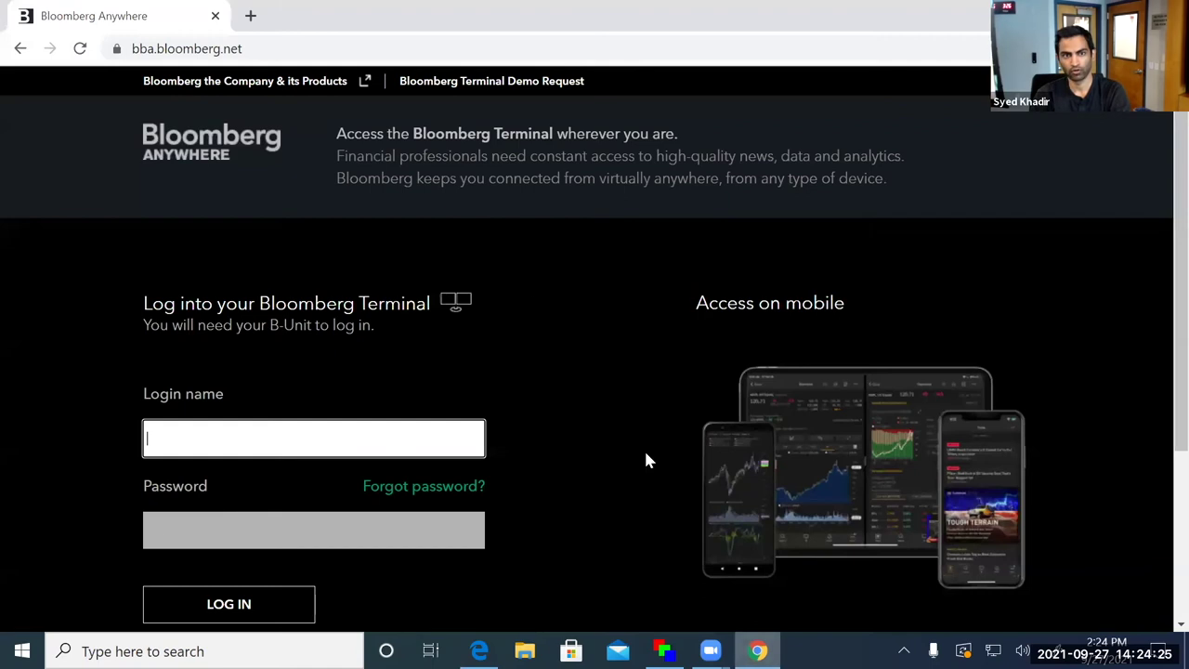
click(339, 44)
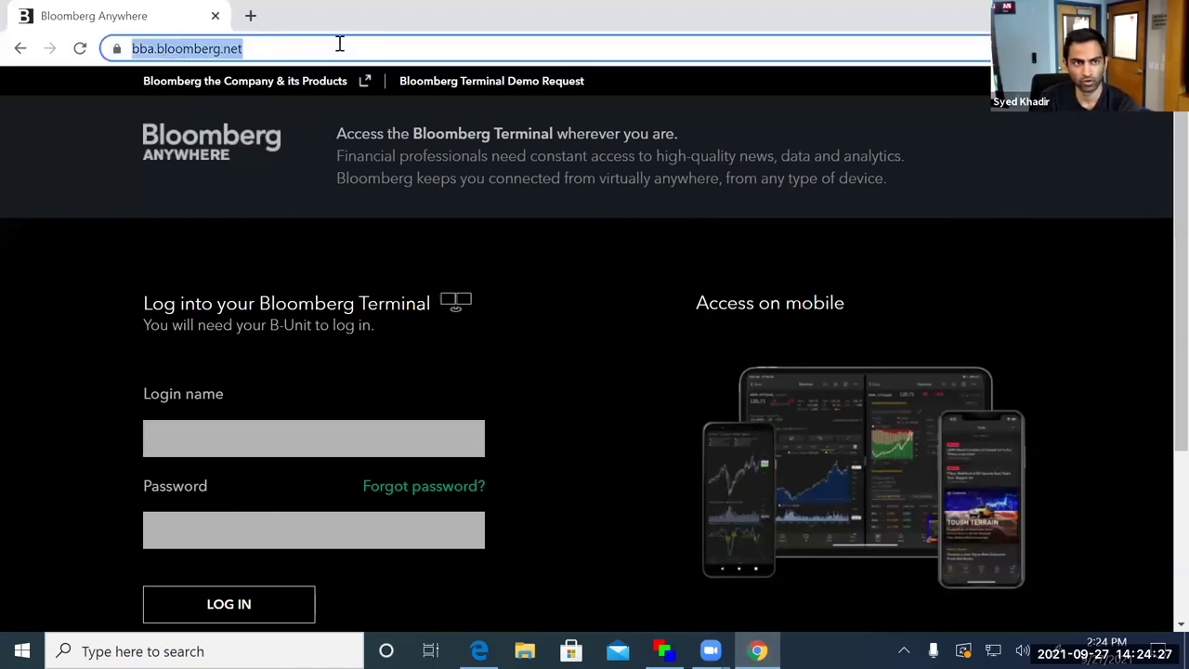
click(357, 440)
key(Tab)
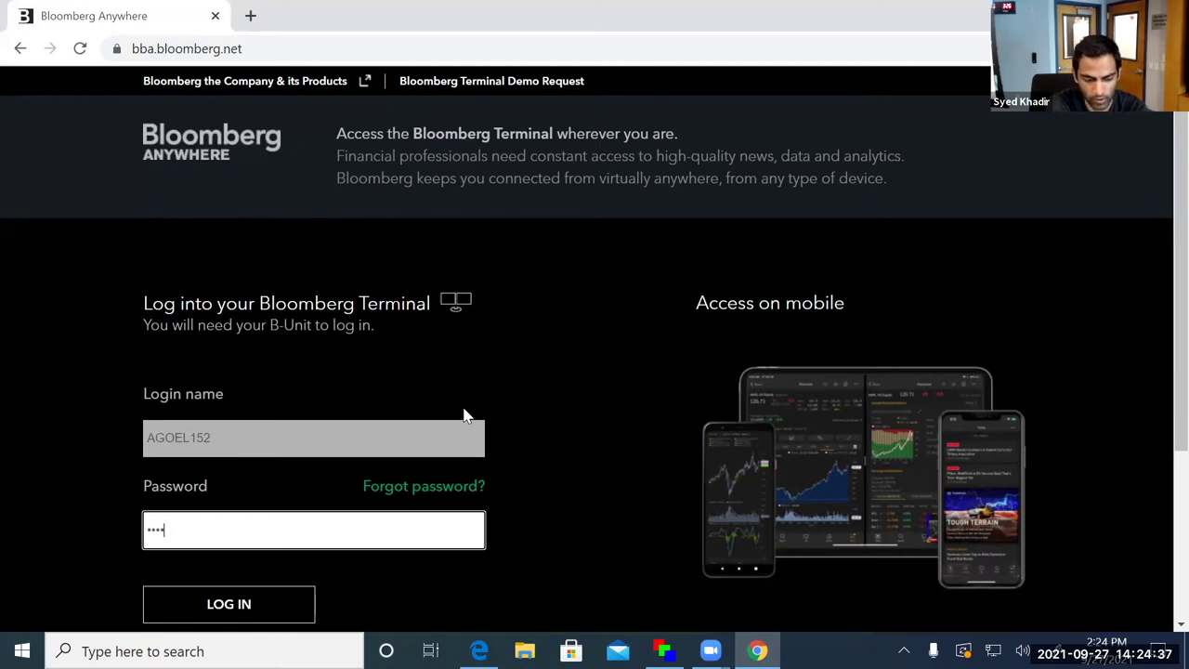
key(Return)
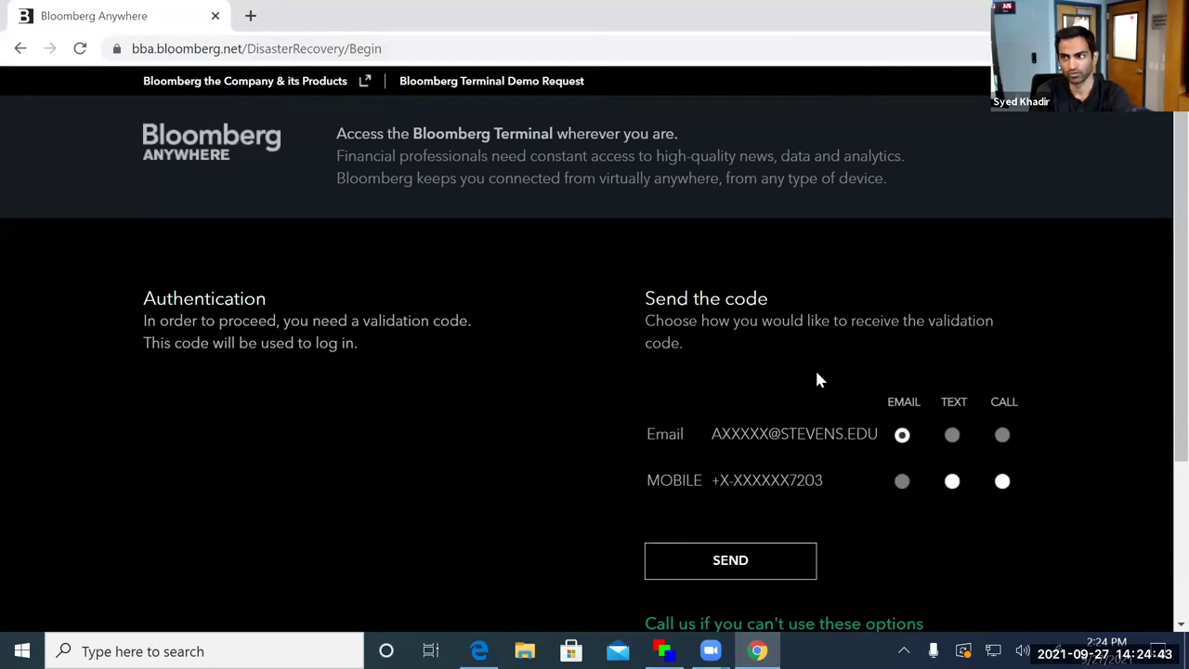
- Have the validation code e-mailed, then enter the code and submit it
click(776, 559)
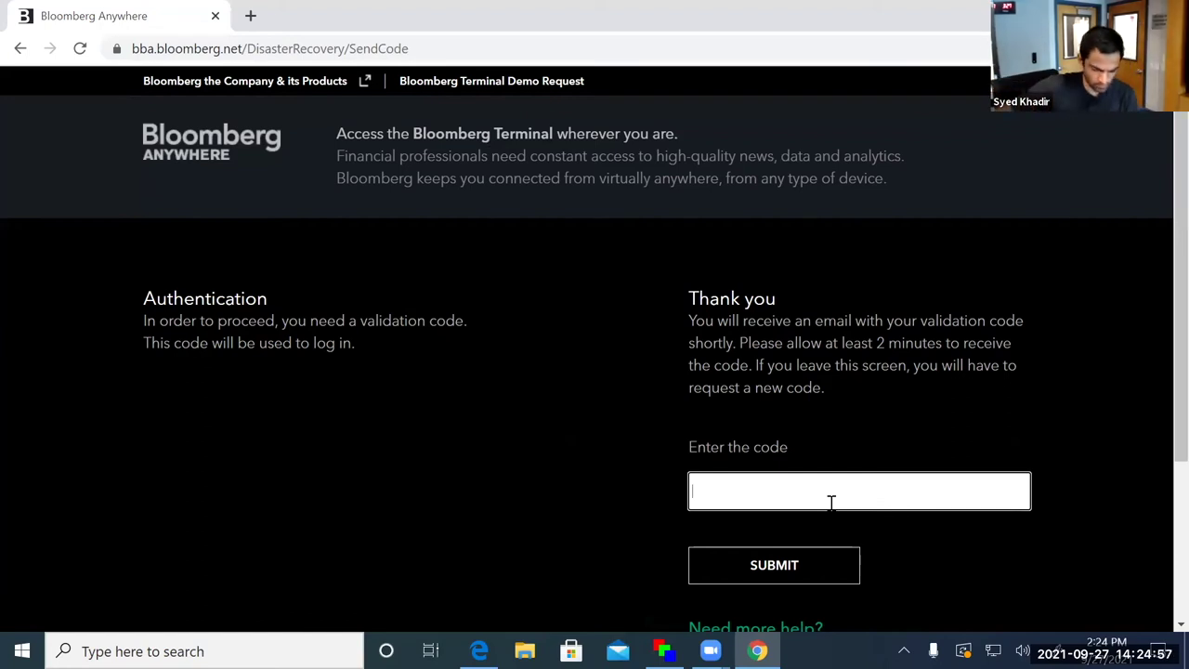
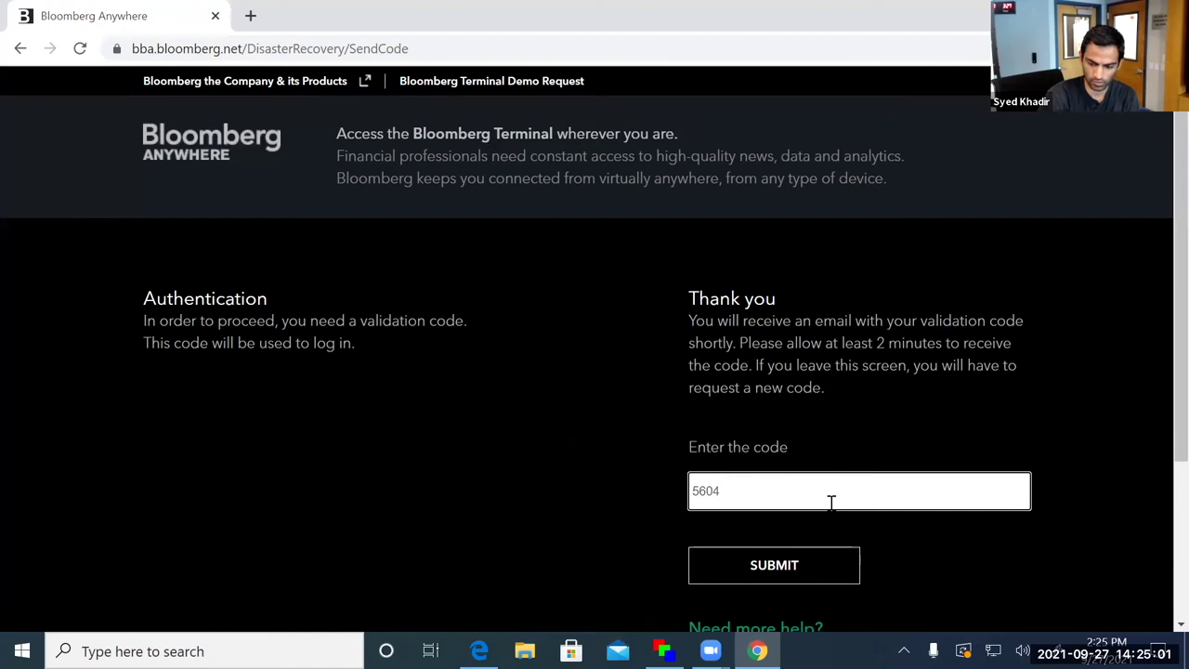
click(827, 558)
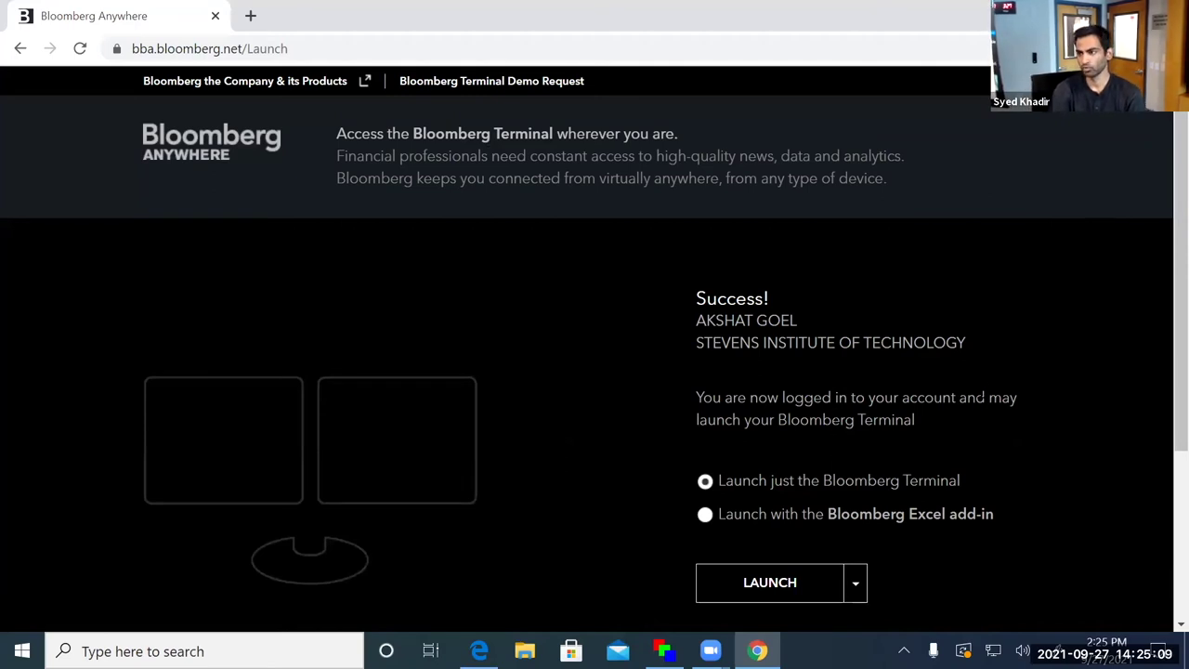
- Launch just the Bloomberg Terminal and open the downloaded bba.ica file
scroll(863, 437, down, 1)
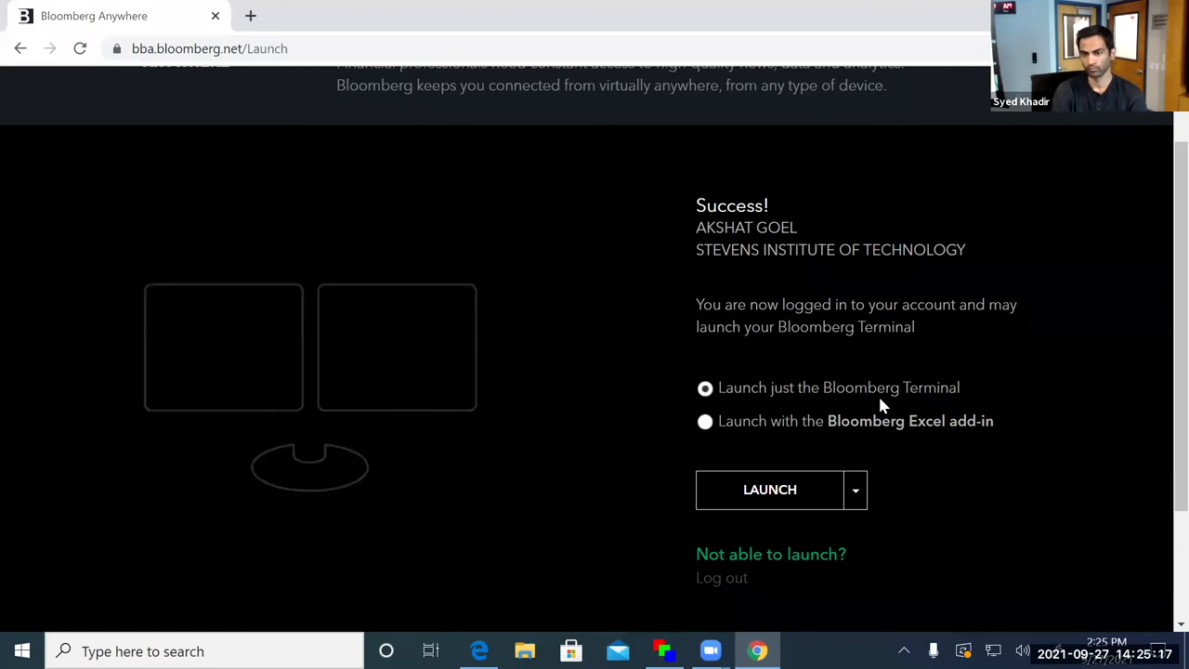
click(778, 491)
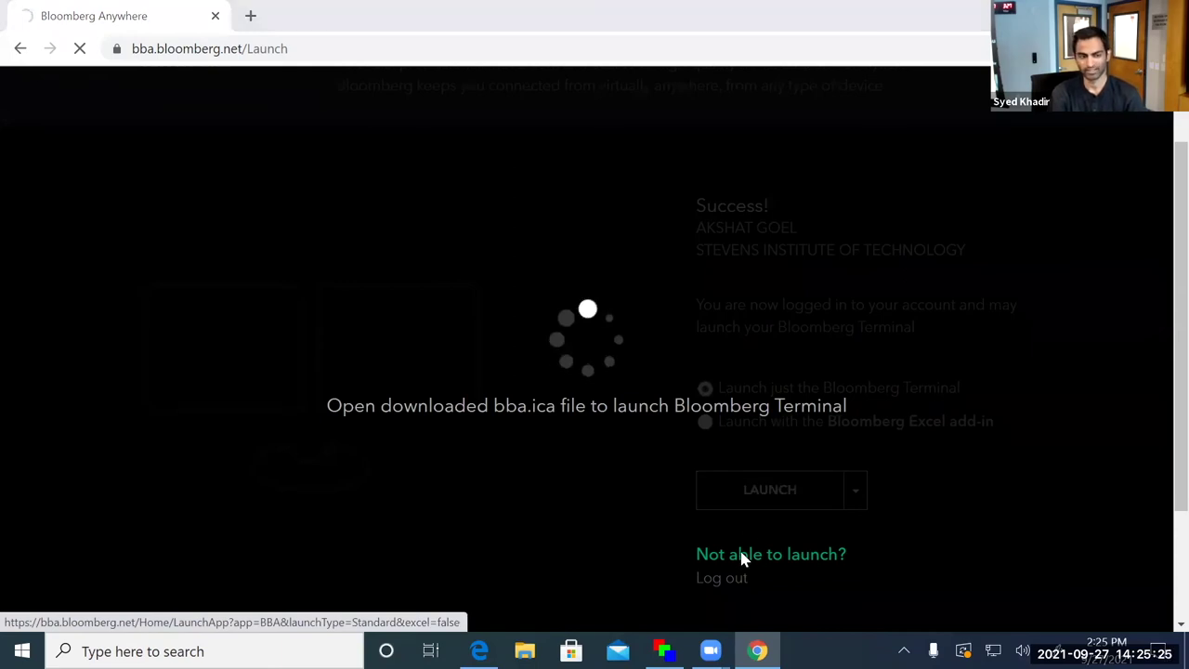
click(120, 593)
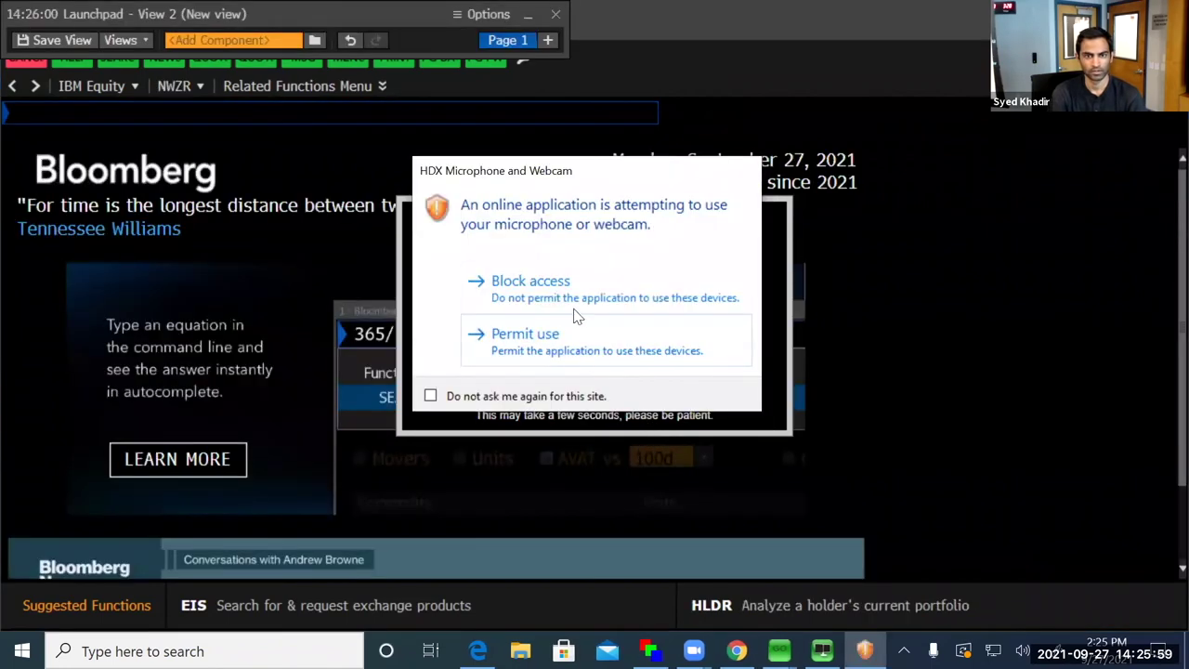
- Answer the microphone and webcam prompt, close IB Manager exiting conversations, and close Launchpad
click(574, 344)
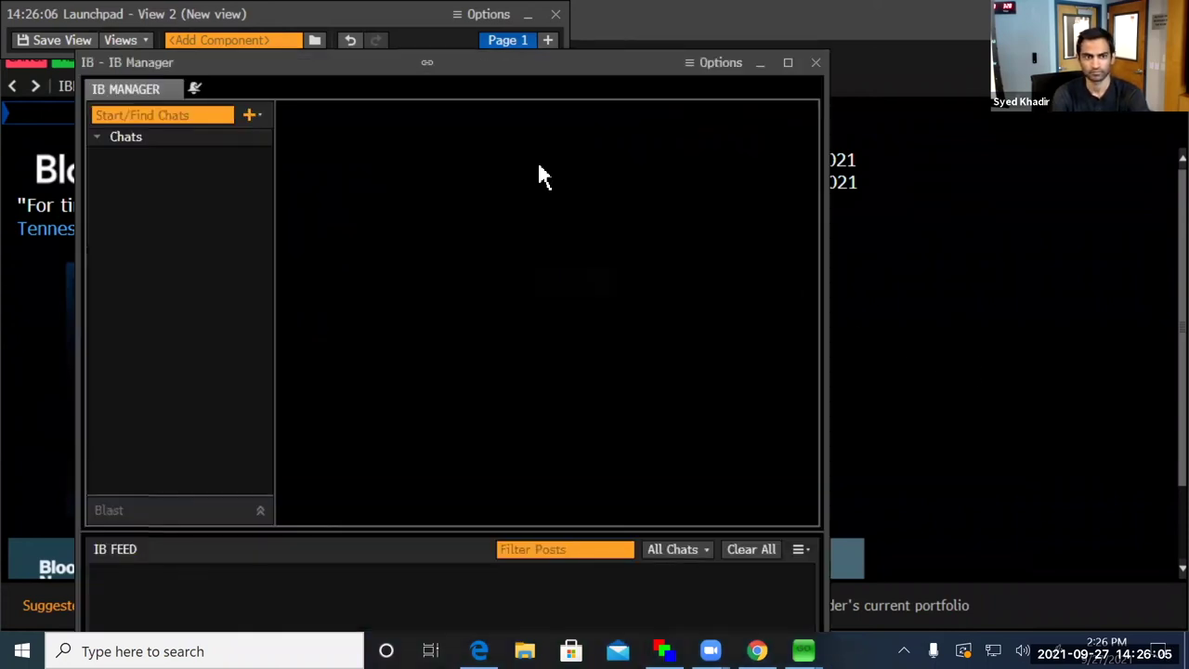
click(815, 63)
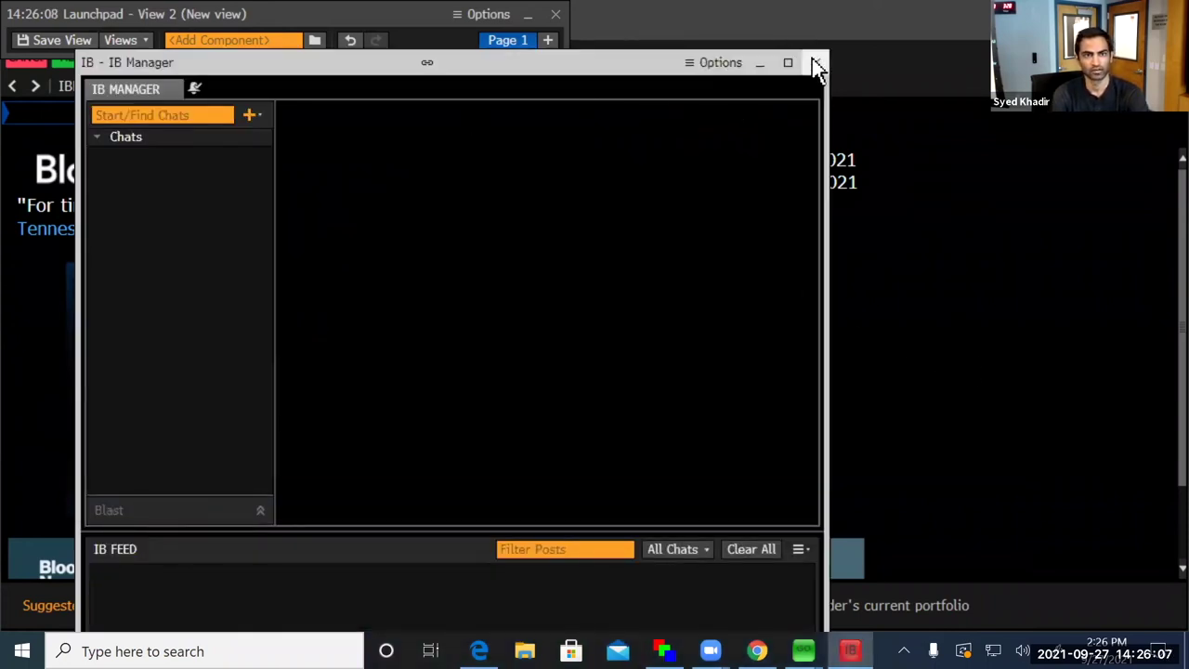
click(531, 414)
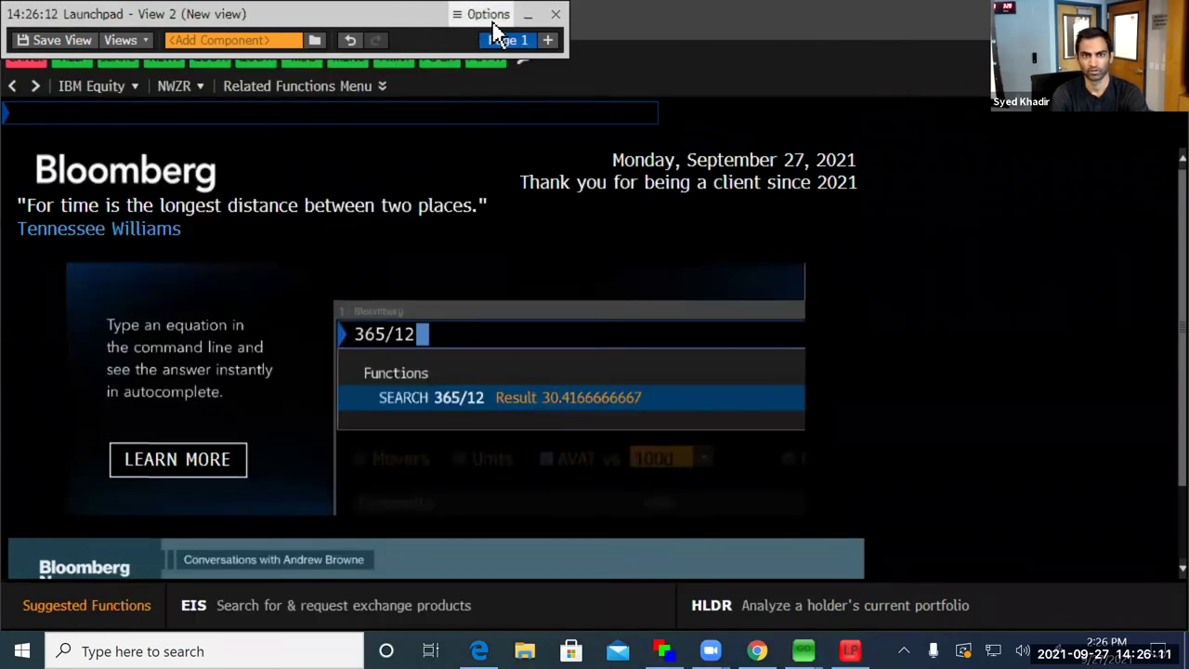
click(527, 17)
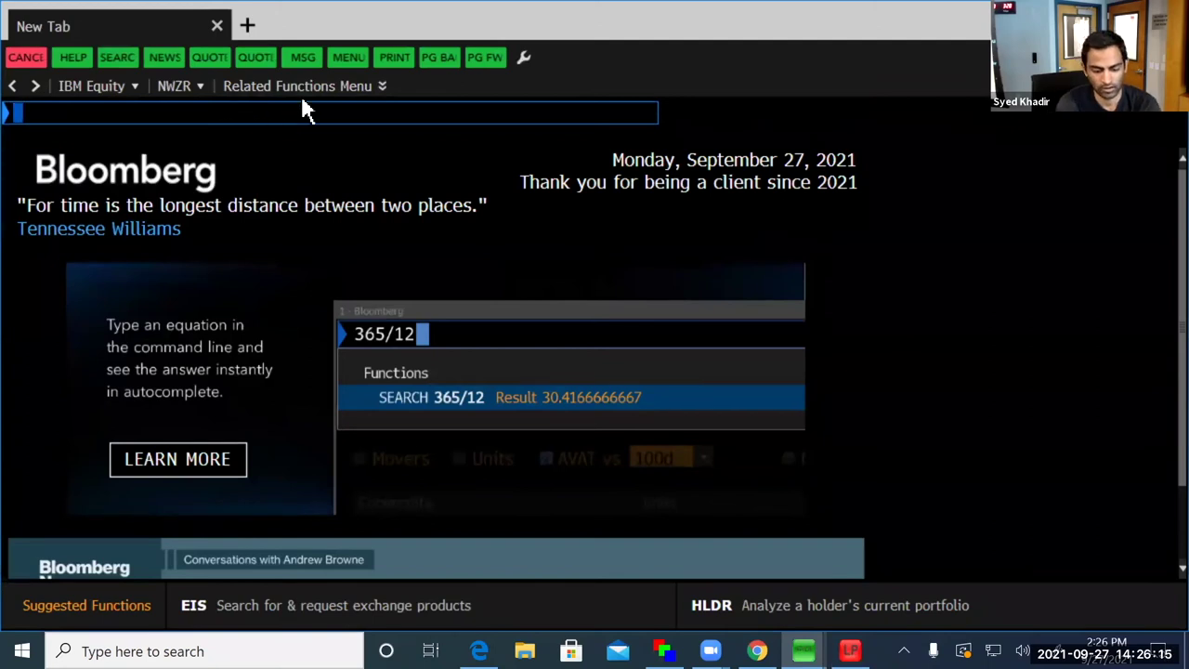
- Open Bloomberg Market Concepts via BMC and show its 3) Course Modules list
text(BMC)
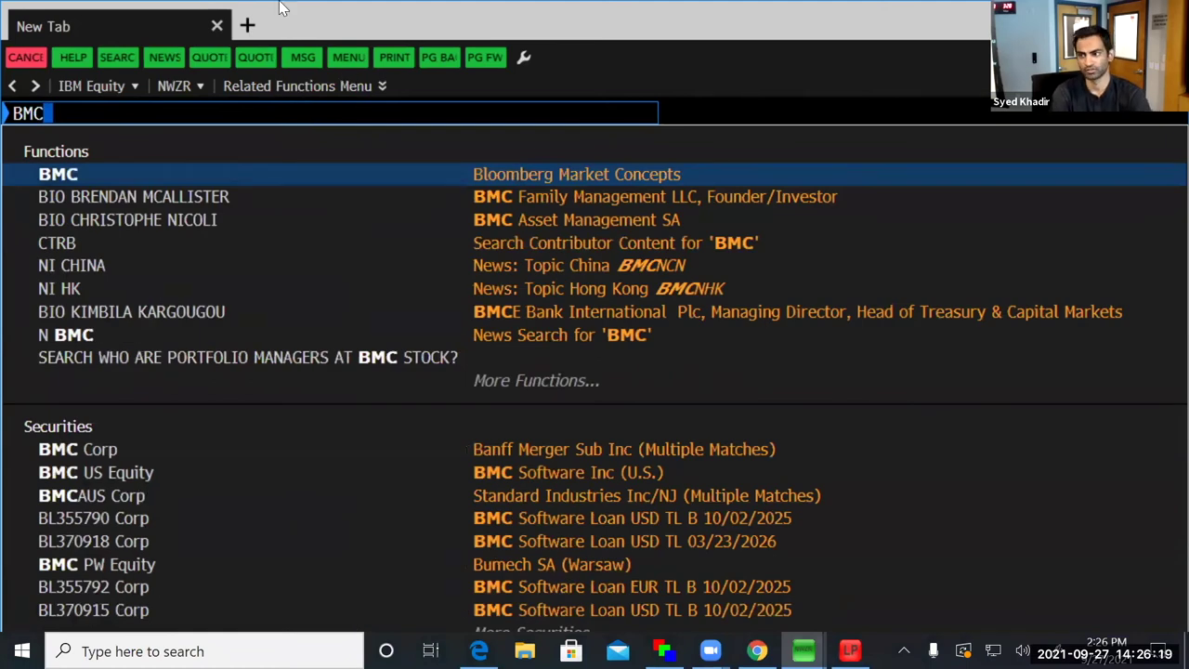
click(492, 172)
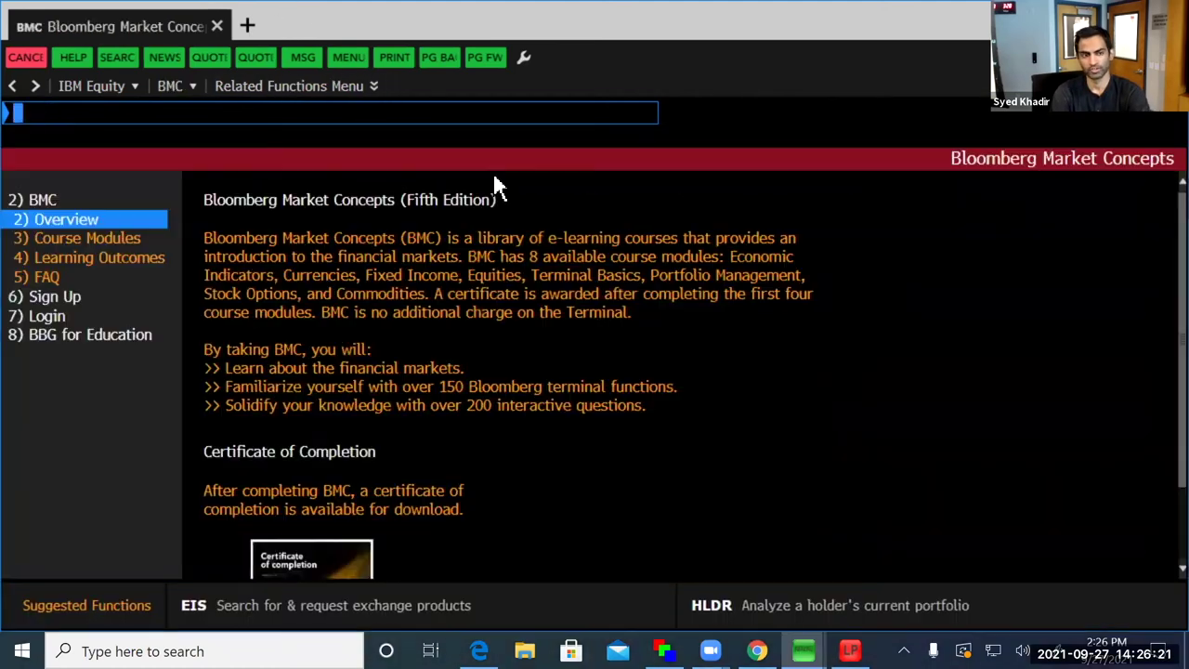
click(129, 239)
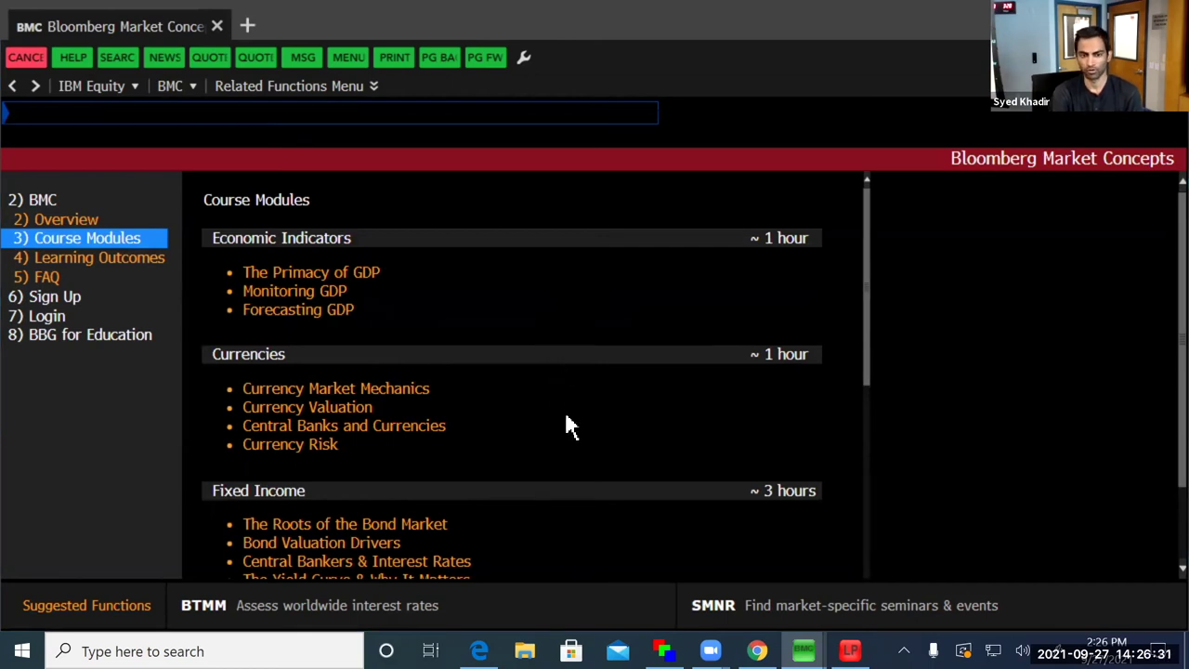
- Scroll through the course modules list, then enter IBM in the command line
scroll(868, 311, down, 3)
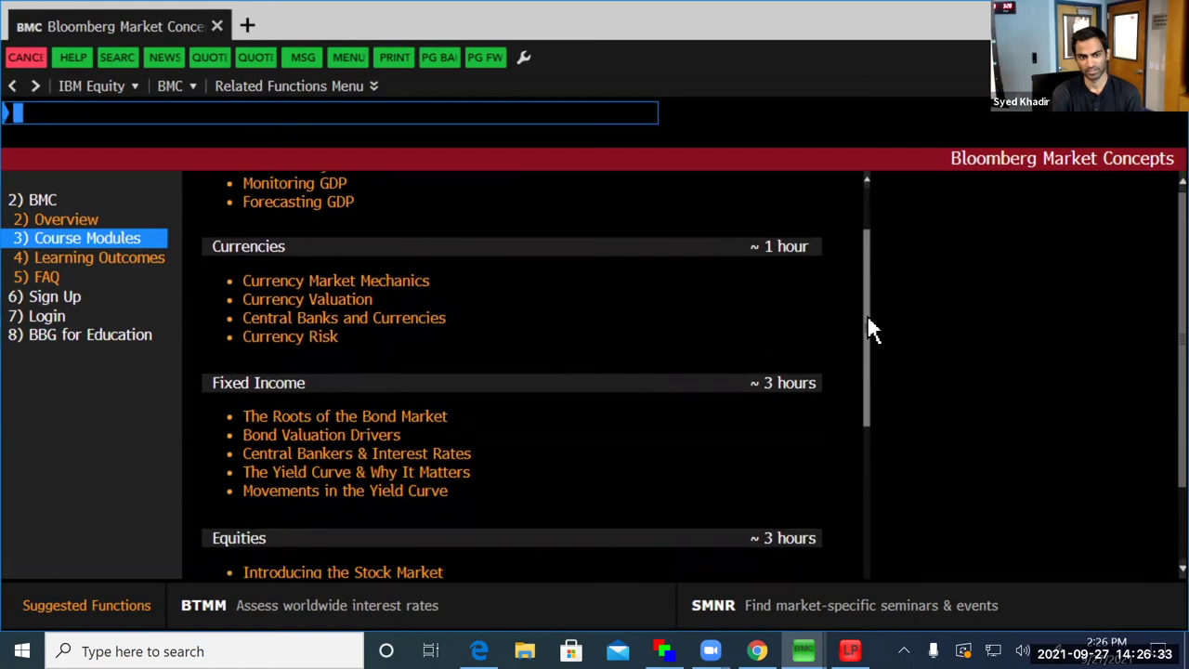
drag(867, 322, 874, 386)
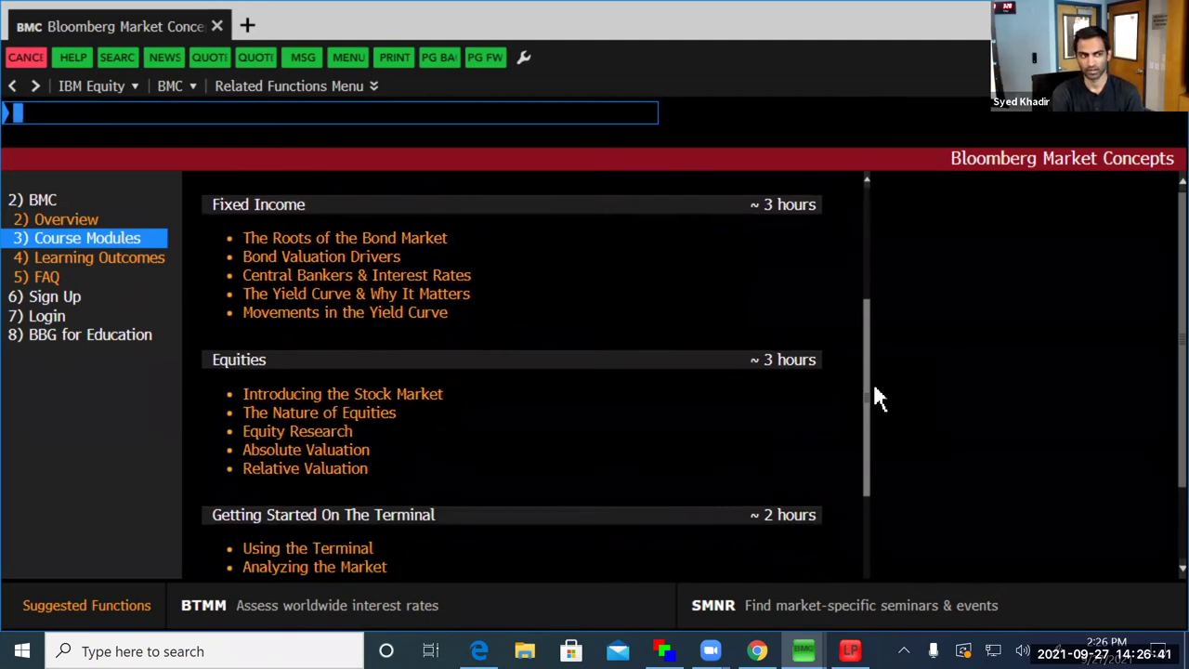
scroll(878, 397, up, 1)
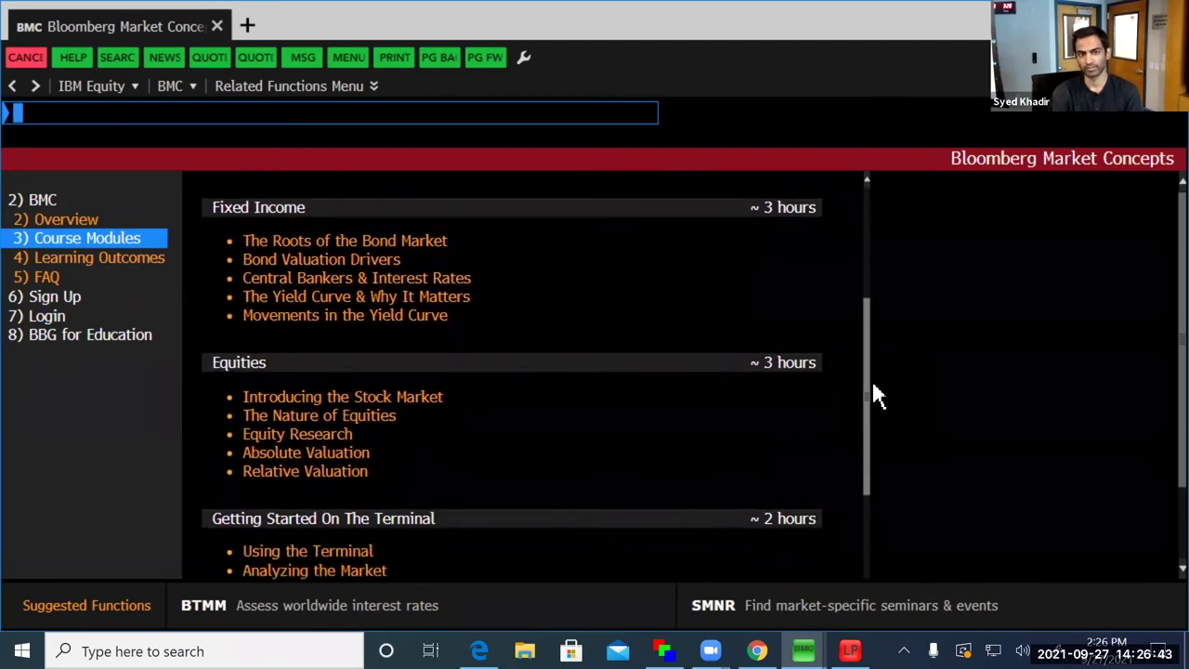
drag(873, 385, 866, 418)
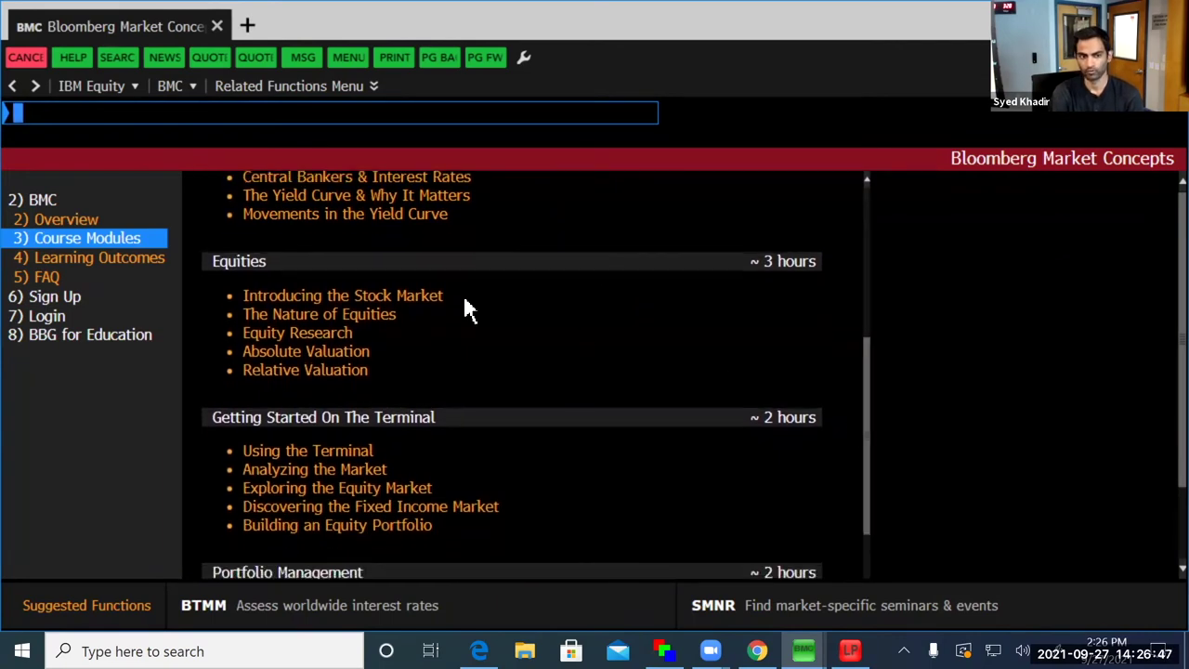
scroll(481, 342, up, 3)
scroll(481, 340, up, 5)
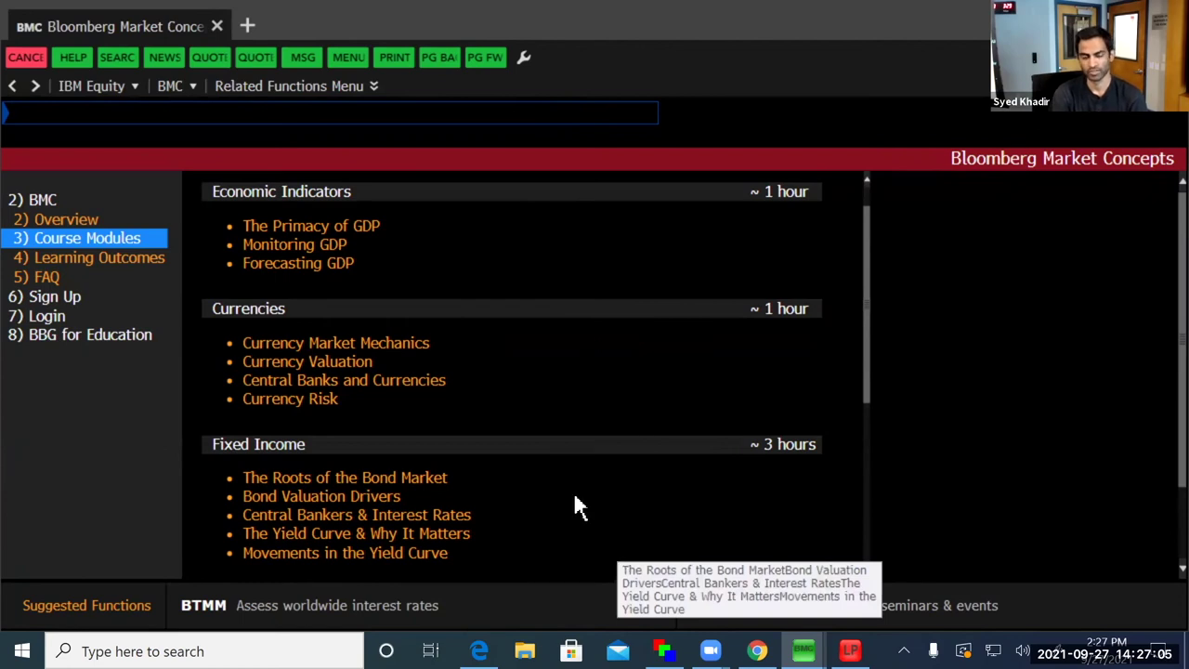
click(156, 110)
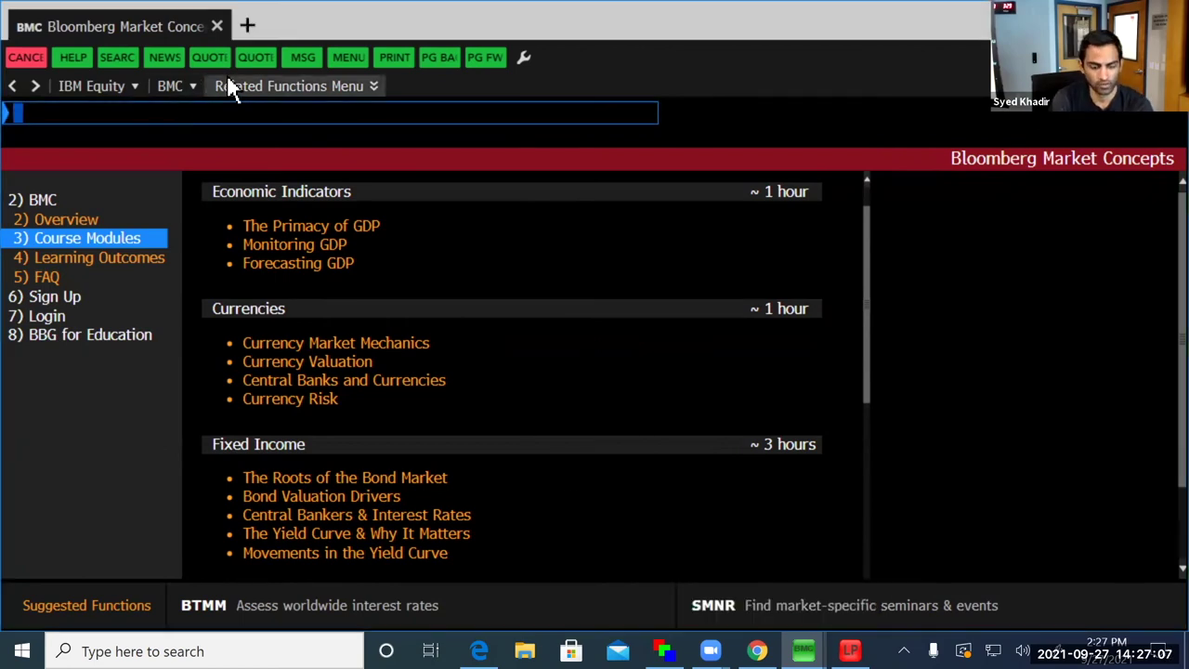
text(IBM)
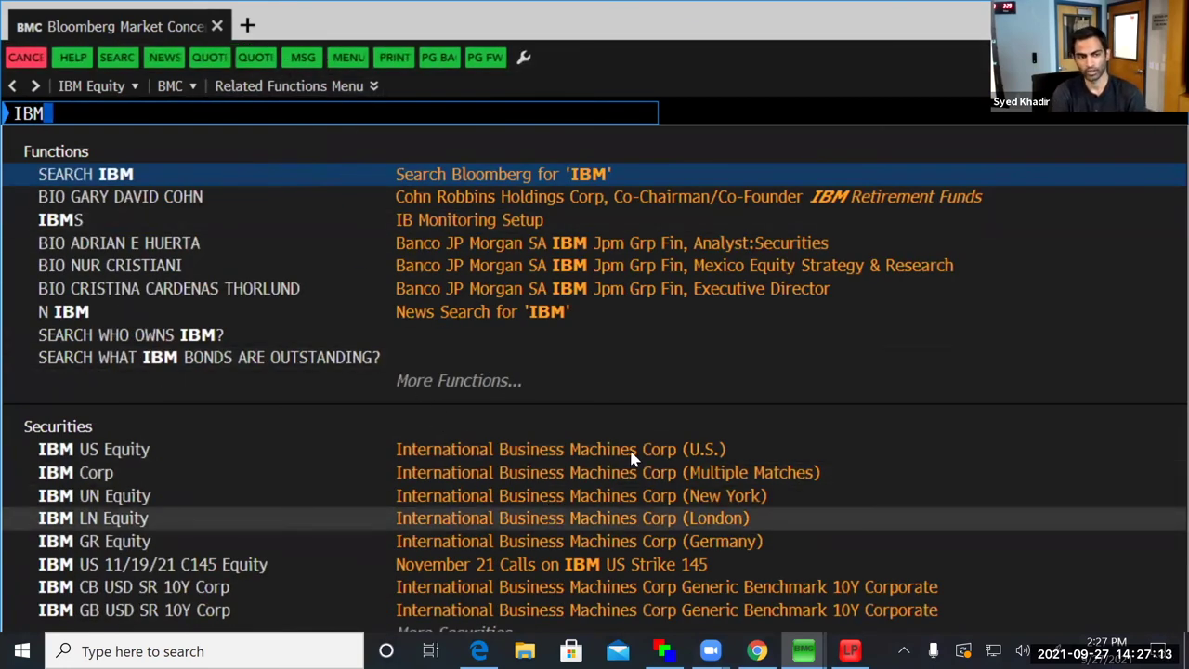
- Select IBM US Equity from the Securities results
click(262, 450)
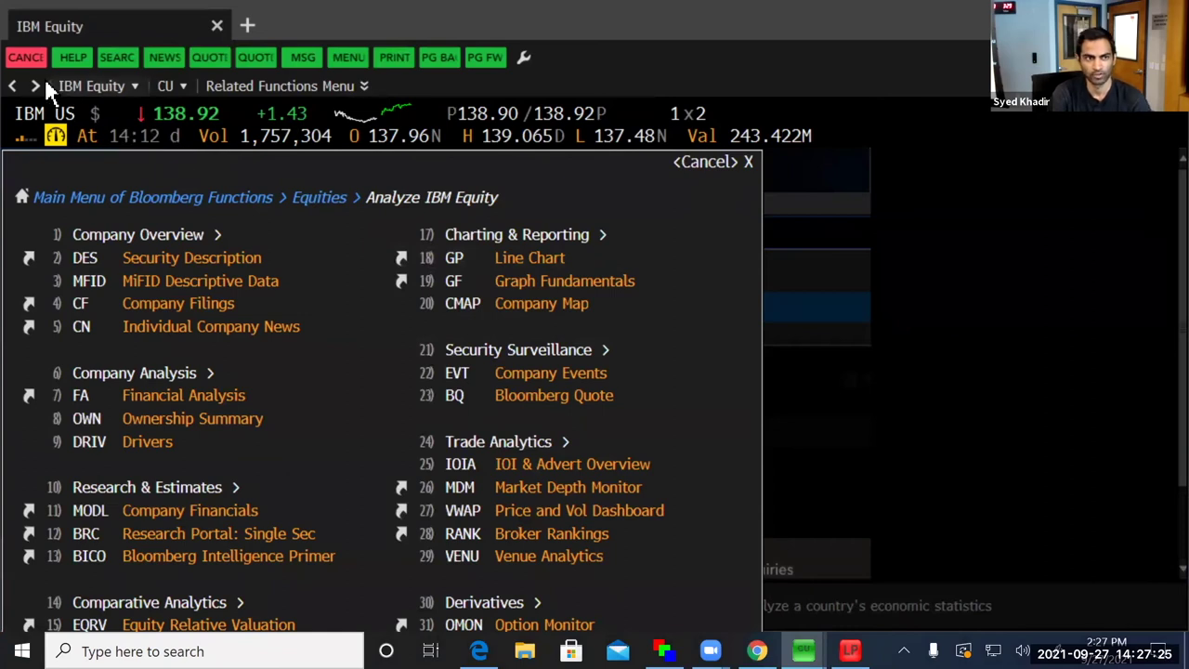
- View IBM's GP line chart over 5Y and Max ranges, then return to the function menu
click(495, 257)
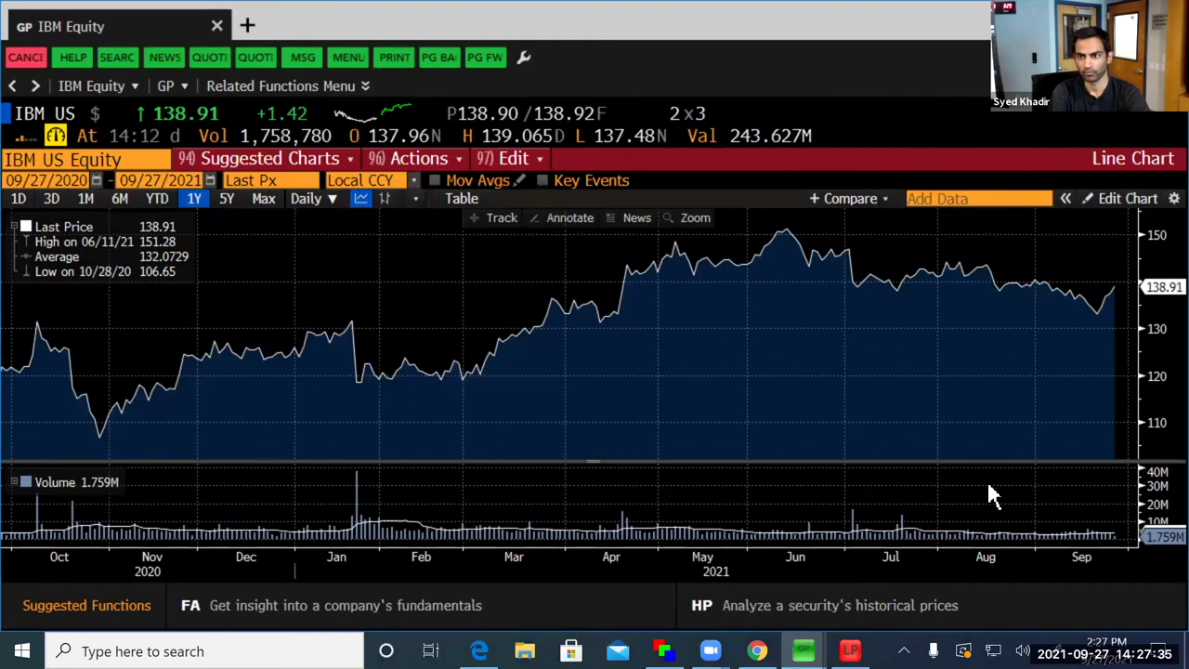
click(1126, 200)
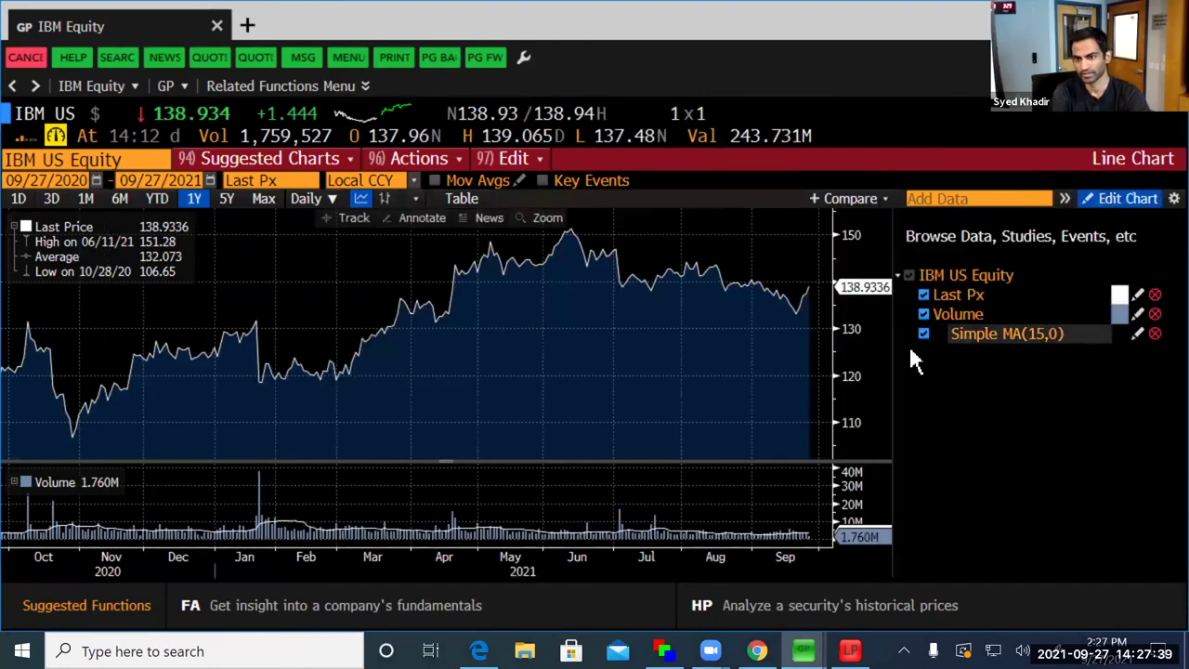
click(1163, 199)
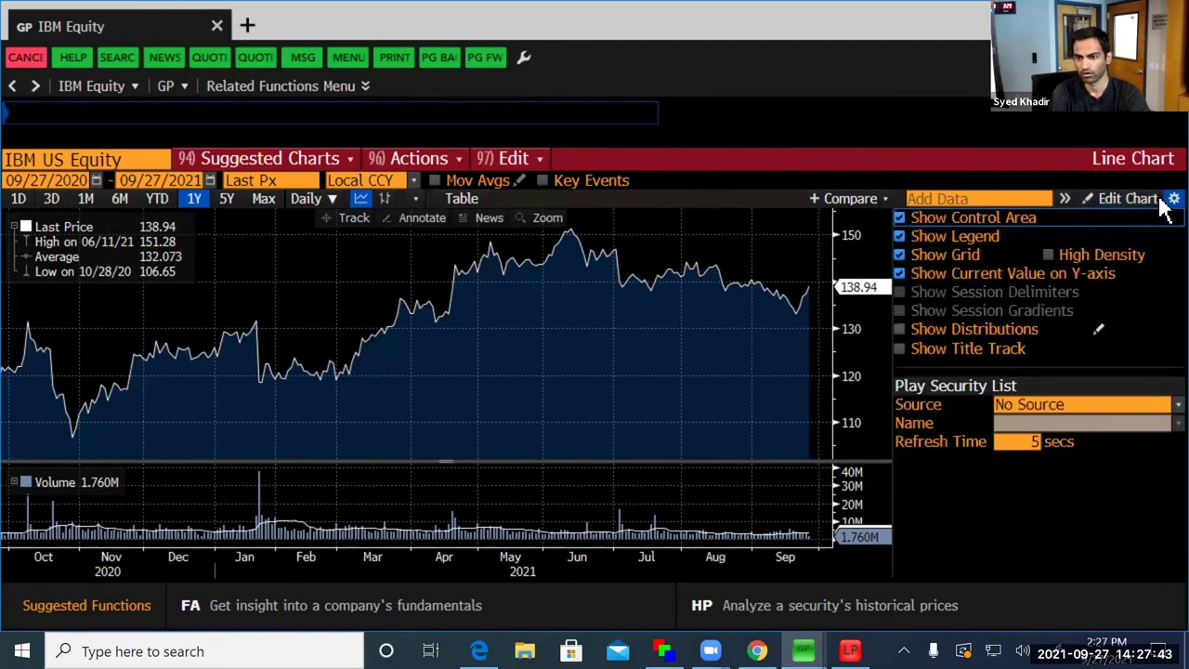
click(1066, 199)
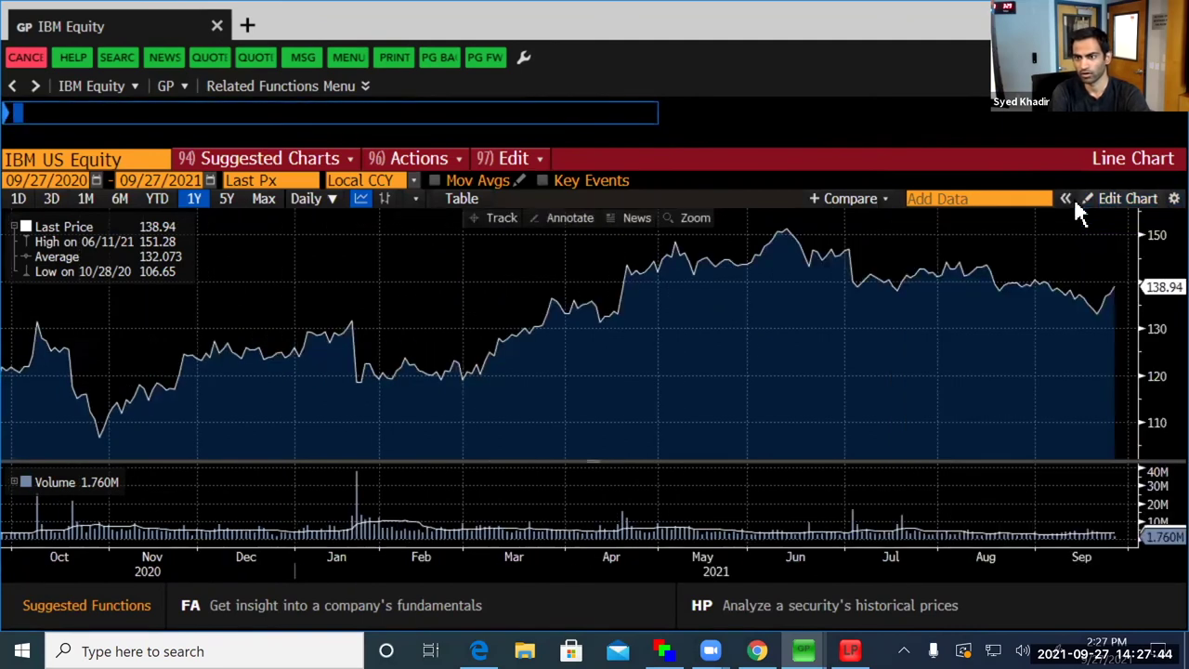
click(226, 200)
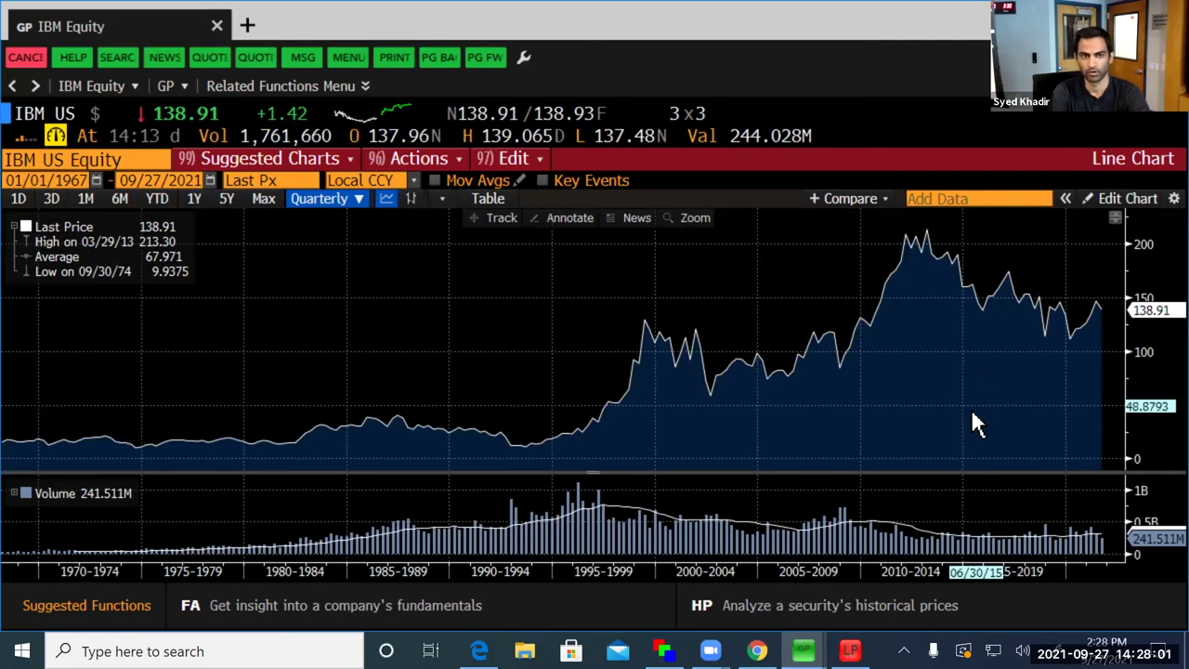
click(33, 109)
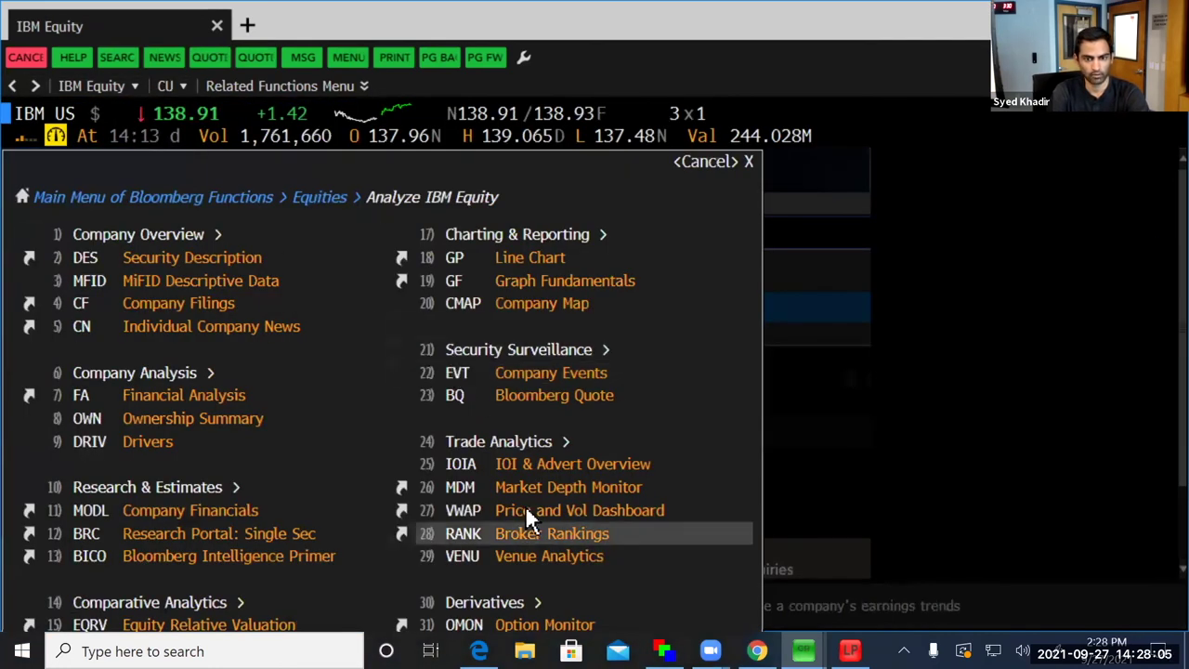
- Open IBM's OMON Option Monitor and scroll the call/put chains from Oct-2021 to Jan-2024 expiries
click(570, 625)
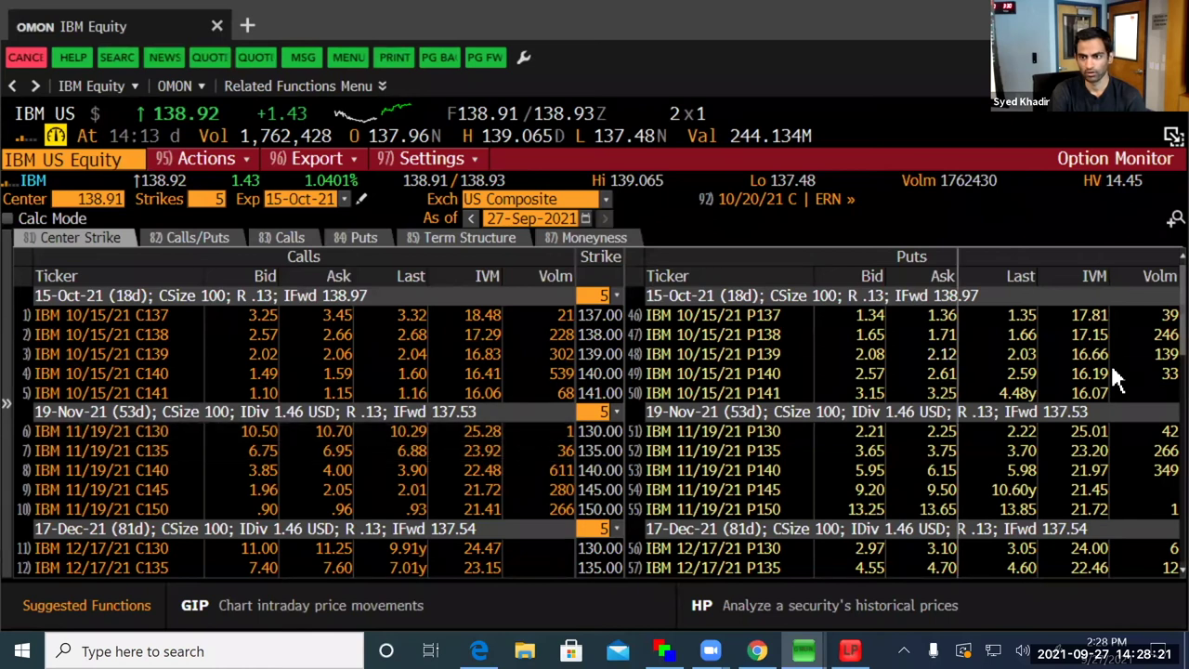
scroll(1161, 362, down, 2)
scroll(1163, 376, down, 2)
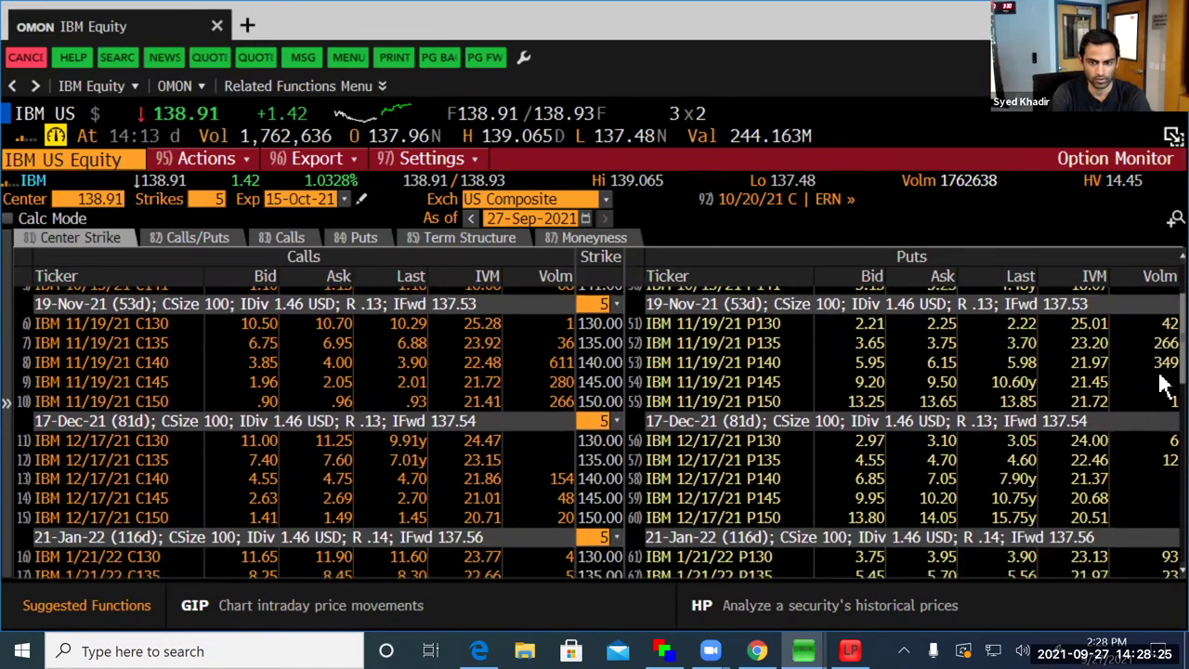
scroll(1163, 418, down, 15)
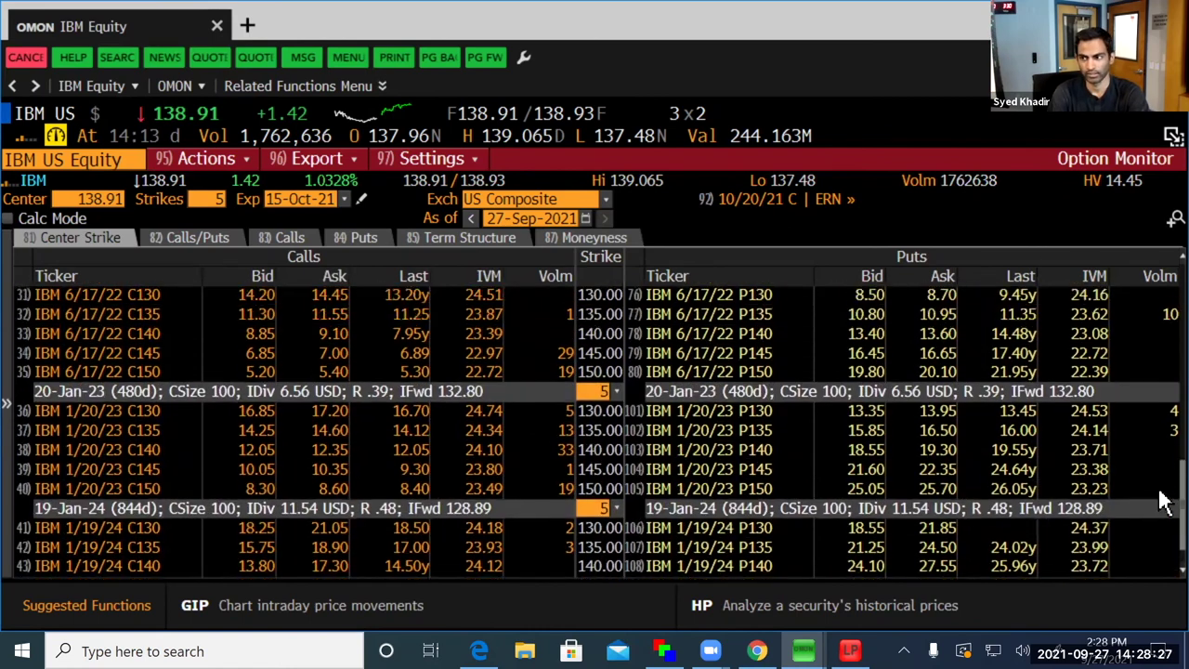
scroll(1161, 409, up, 15)
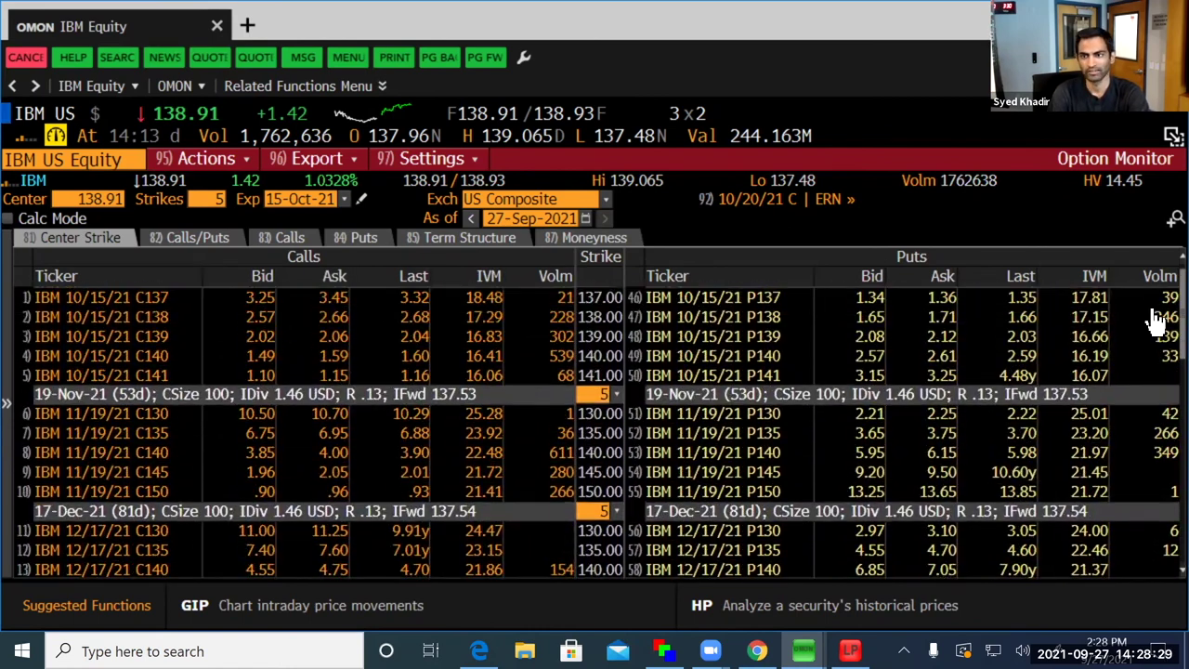
scroll(1156, 320, up, 1)
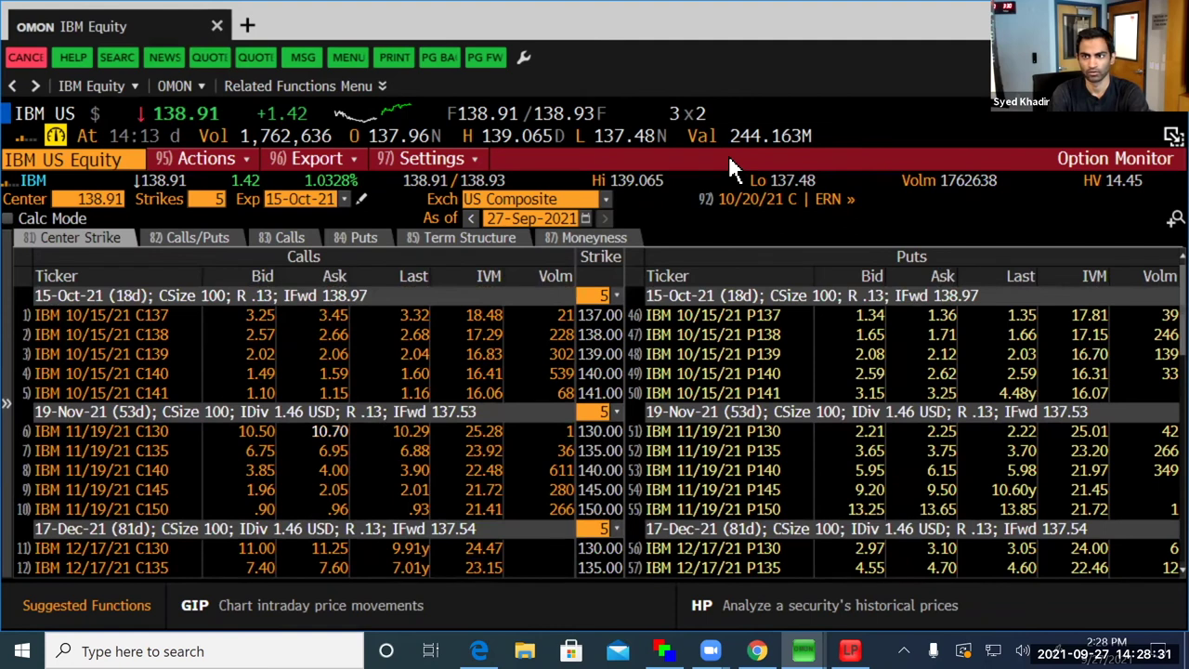
- Clear the function list and run MODL to open IBM's company financials estimates
click(13, 86)
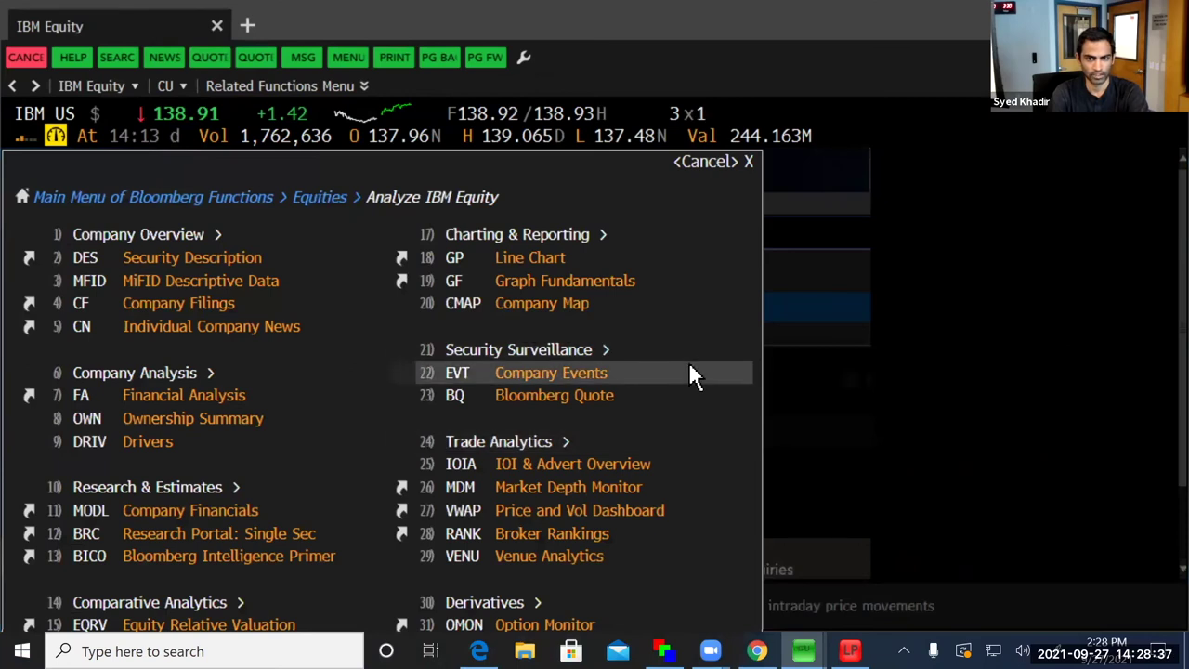
key(Escape)
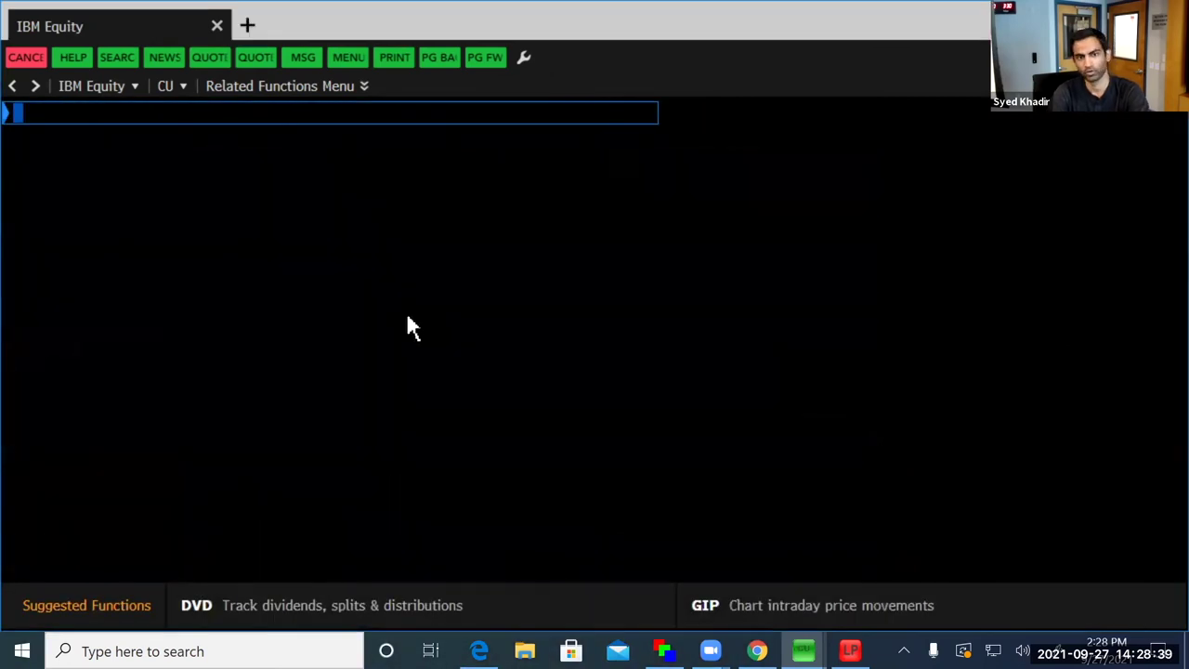
text(MODL)
key(Return)
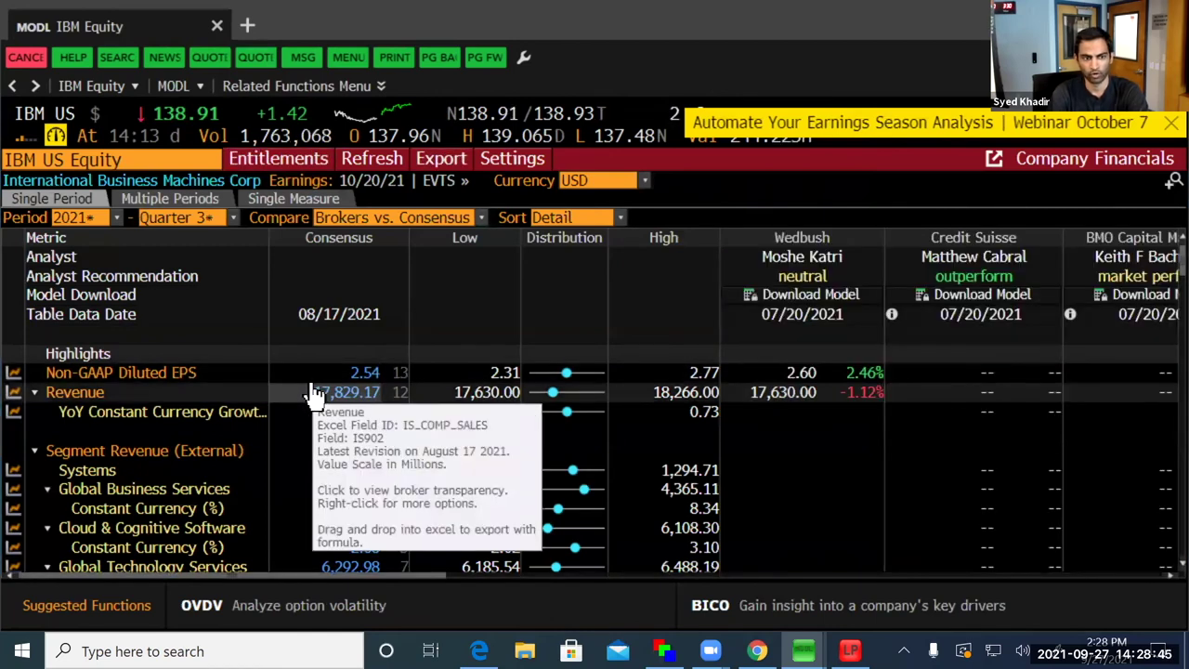
- Scroll past Segment Revenue to the Income Statement (Non-GAAP) rows, showing consensus revenue 17,829.17
drag(1160, 276, 1161, 320)
scroll(1161, 330, down, 3)
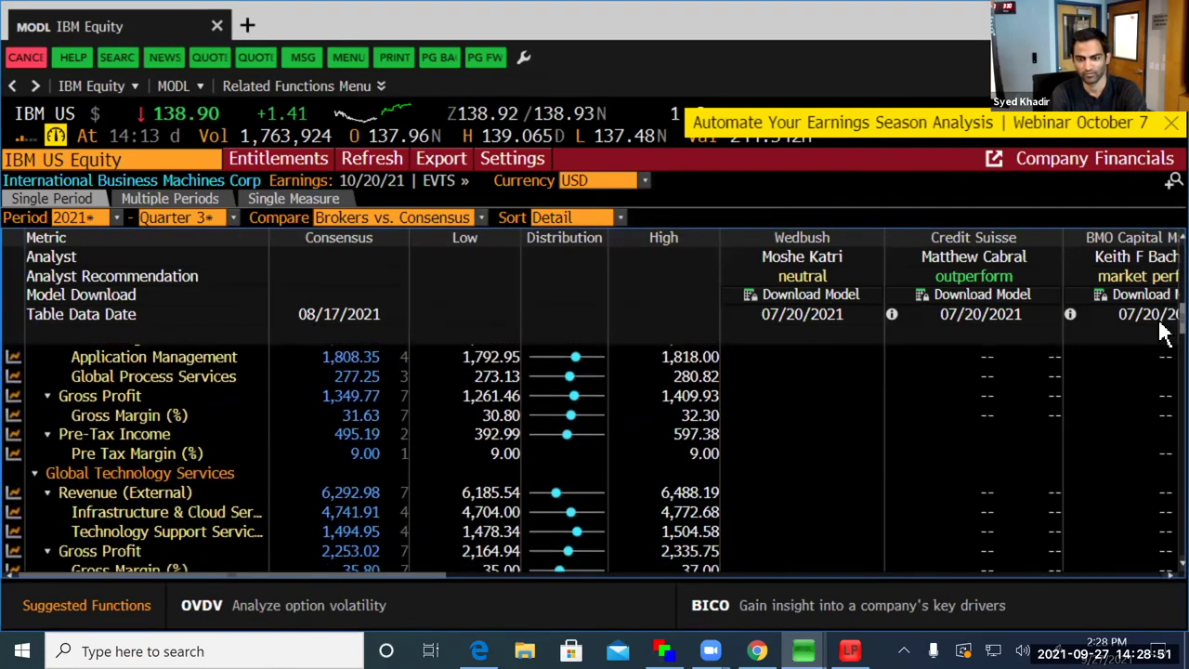
scroll(1164, 335, down, 10)
scroll(1164, 362, down, 15)
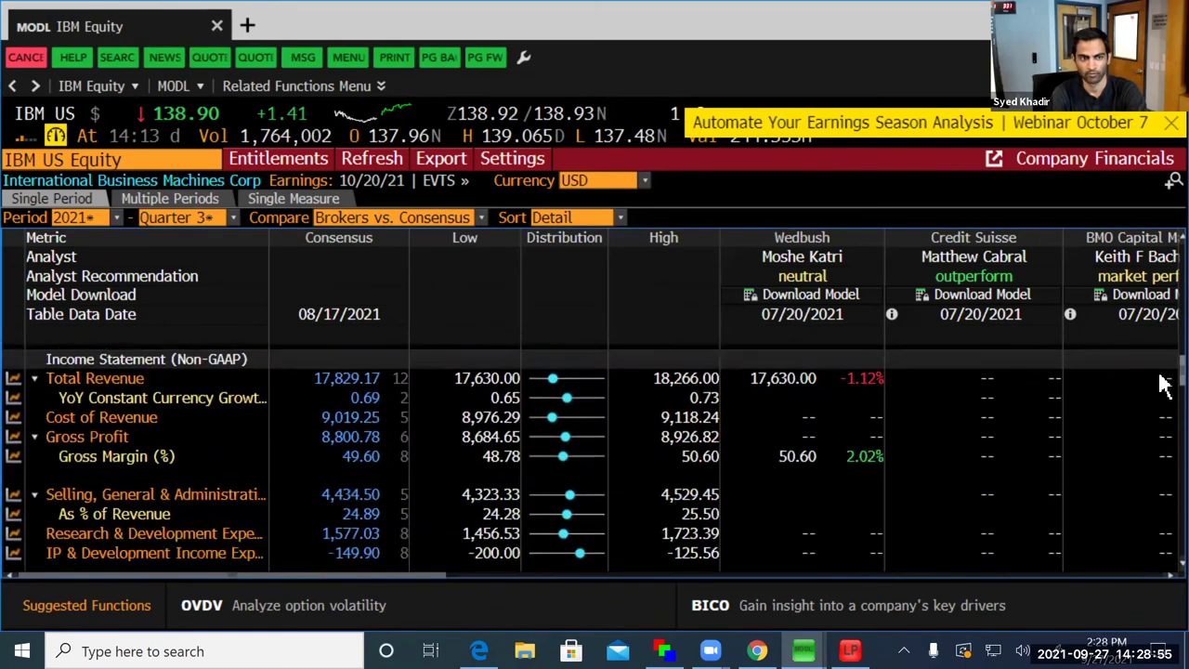
scroll(1164, 383, down, 1)
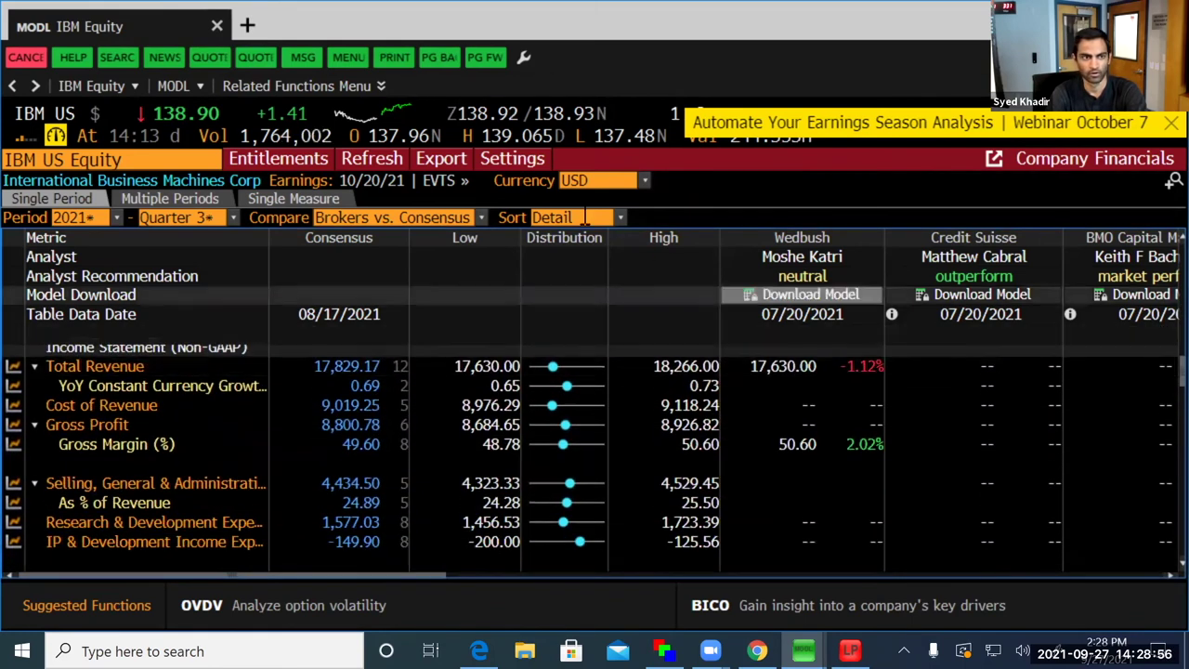
click(13, 87)
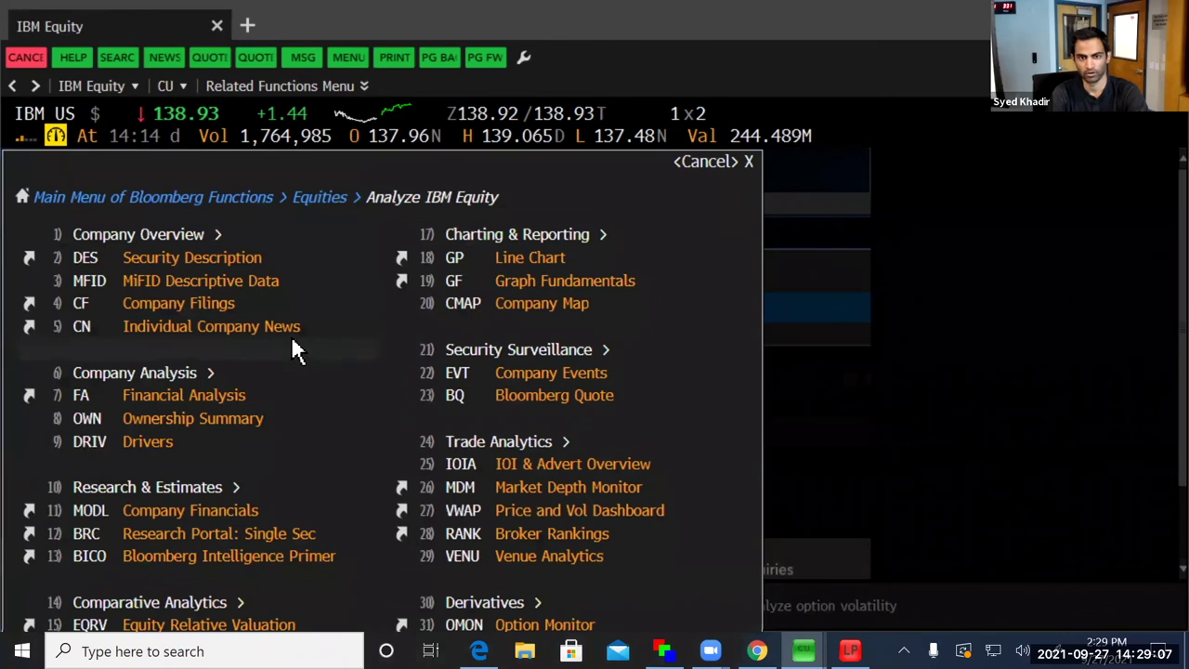
- Go back to Bloomberg Market Concepts, list its course modules, then bring up the PowerPoint deck on slide 7
click(12, 85)
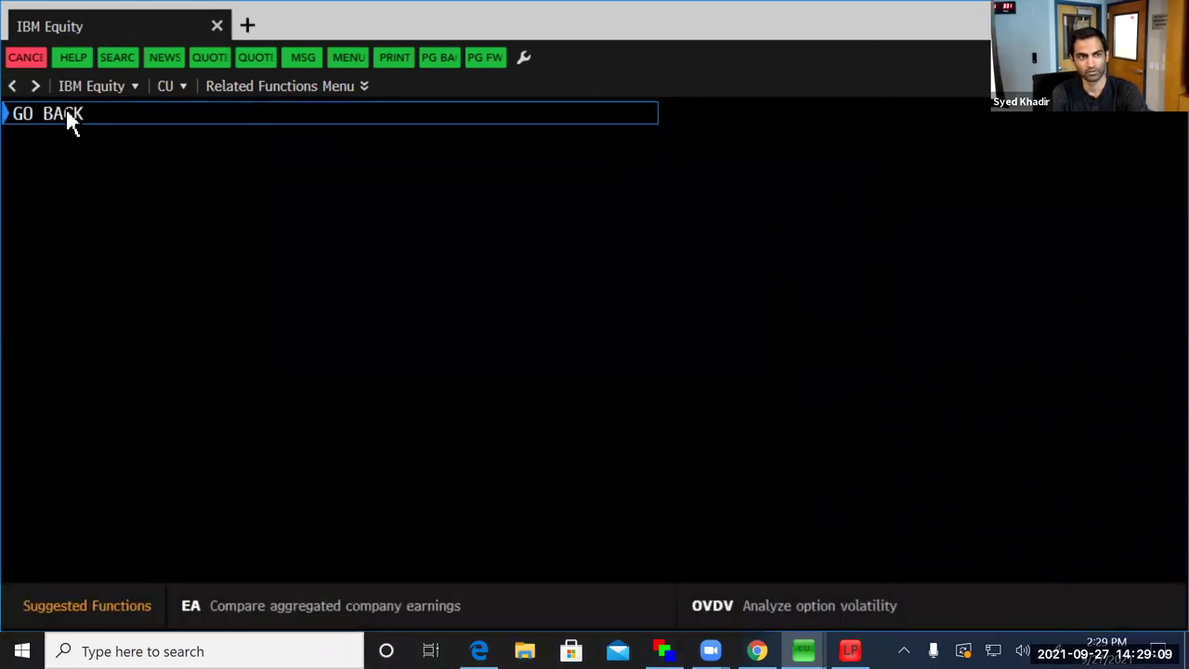
click(13, 85)
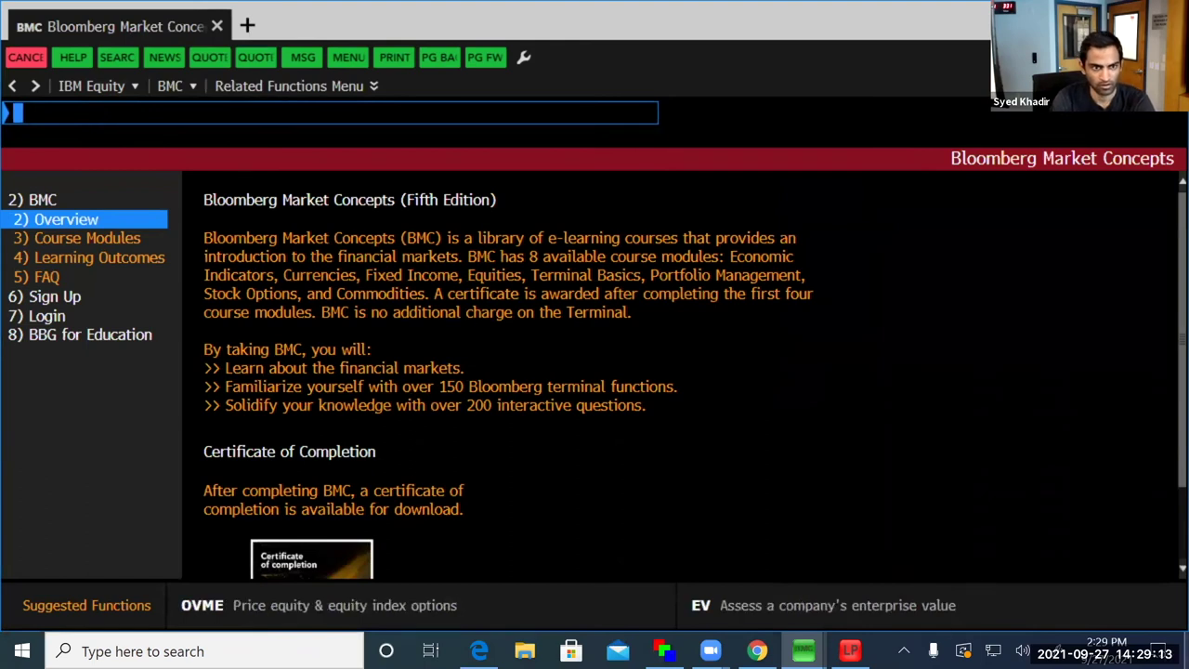
click(138, 241)
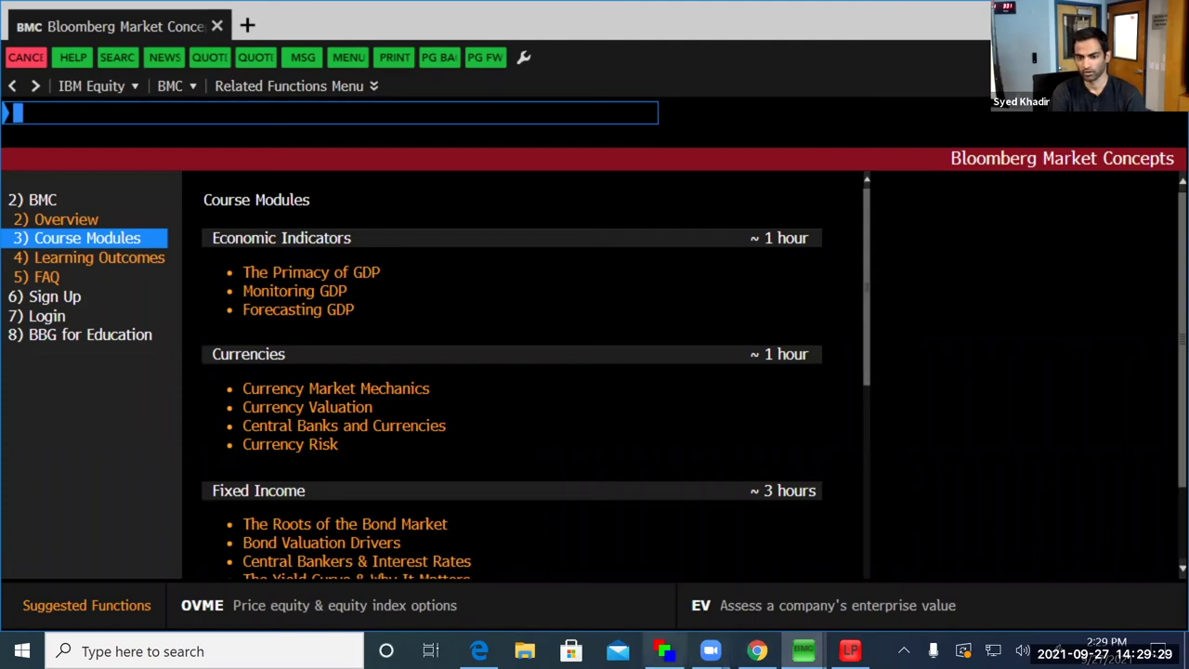
click(478, 650)
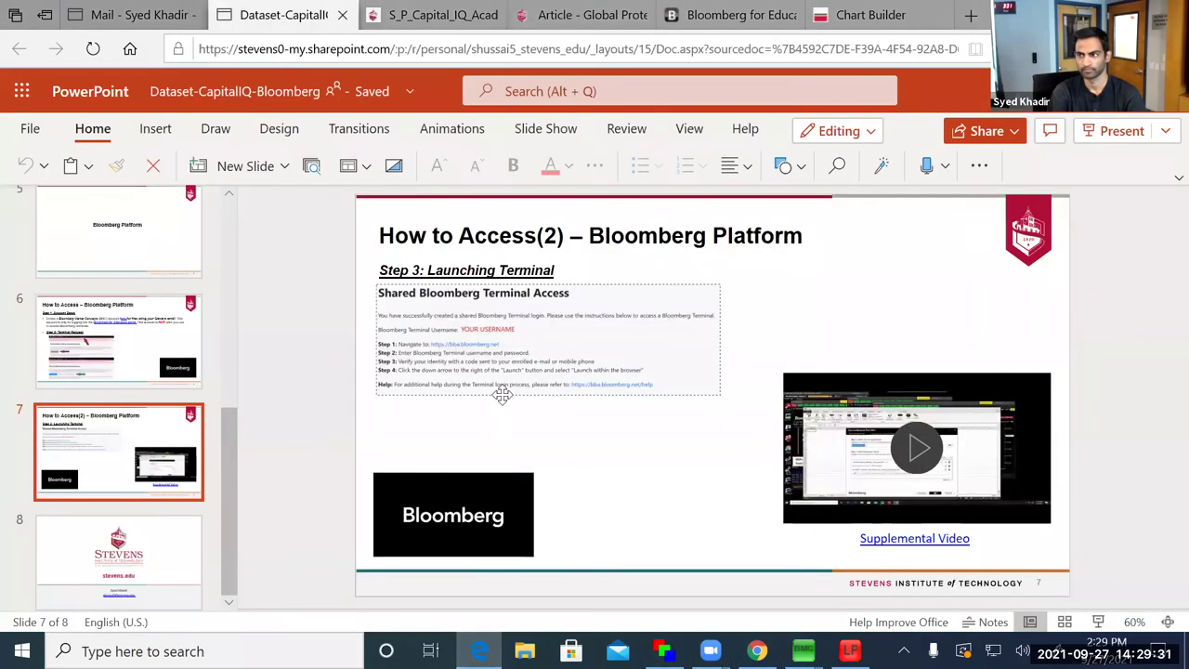
- Present slide 8, the Stevens closing slide, full screen, end the show, and return to the BMC window
click(154, 555)
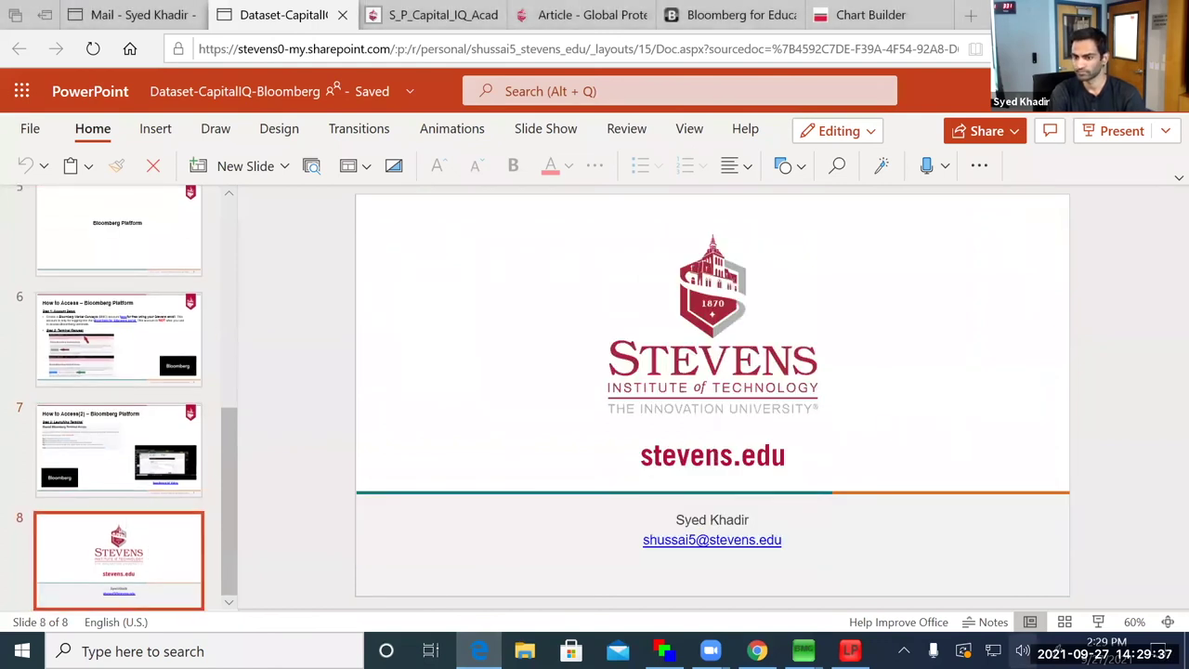
click(1097, 622)
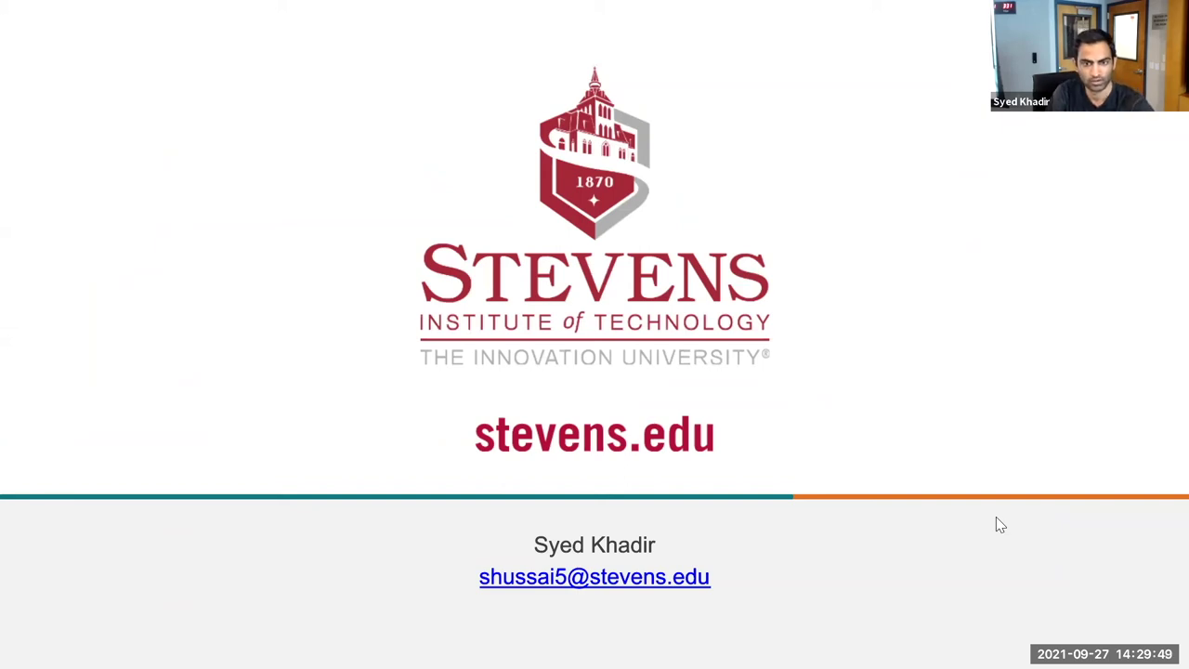
key(Escape)
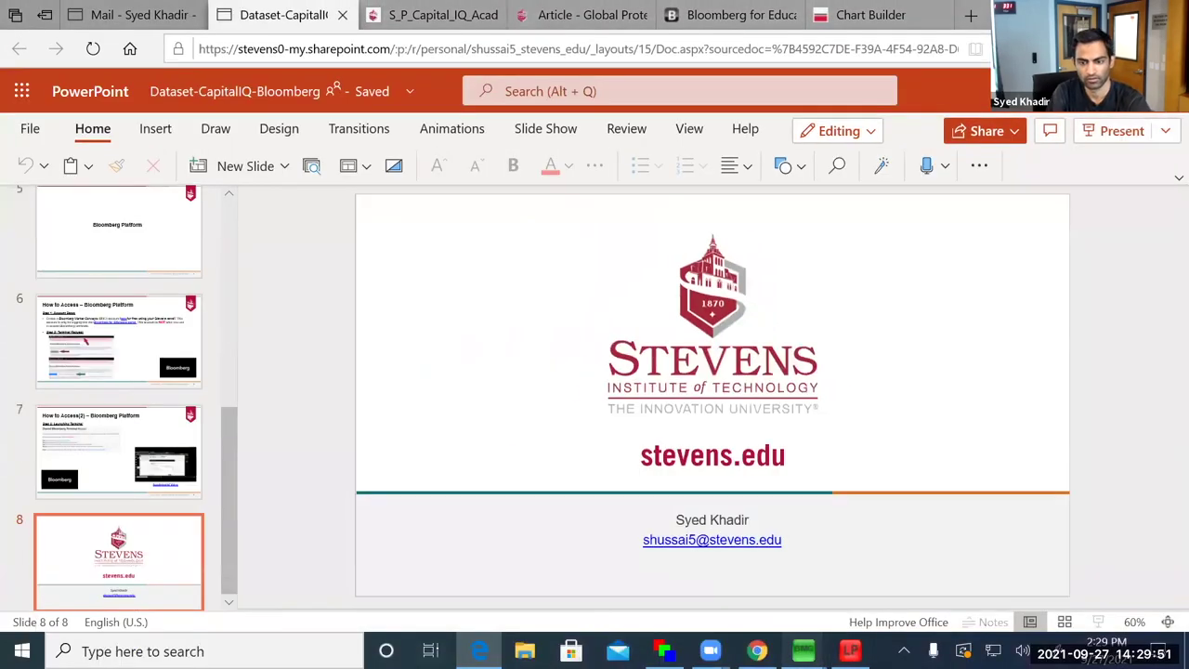
mouse_move(804, 651)
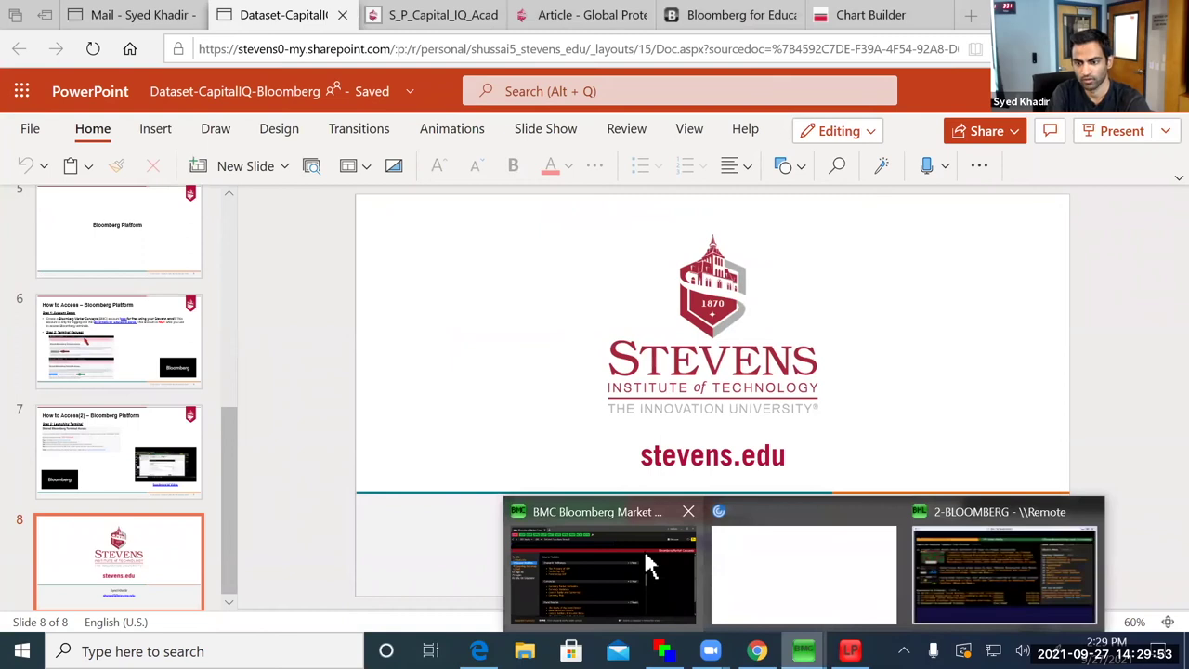
click(648, 562)
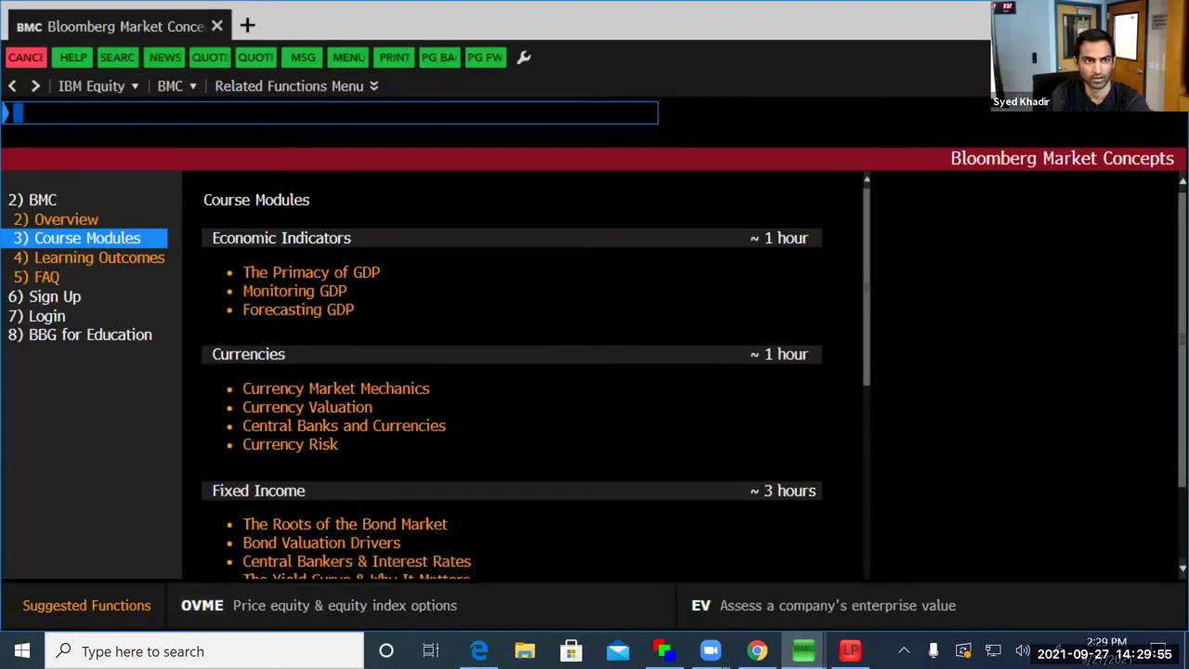
- Search Bloomberg for IBM, load IBM US Equity, and dismiss its function menu to a blank screen
text(IBM)
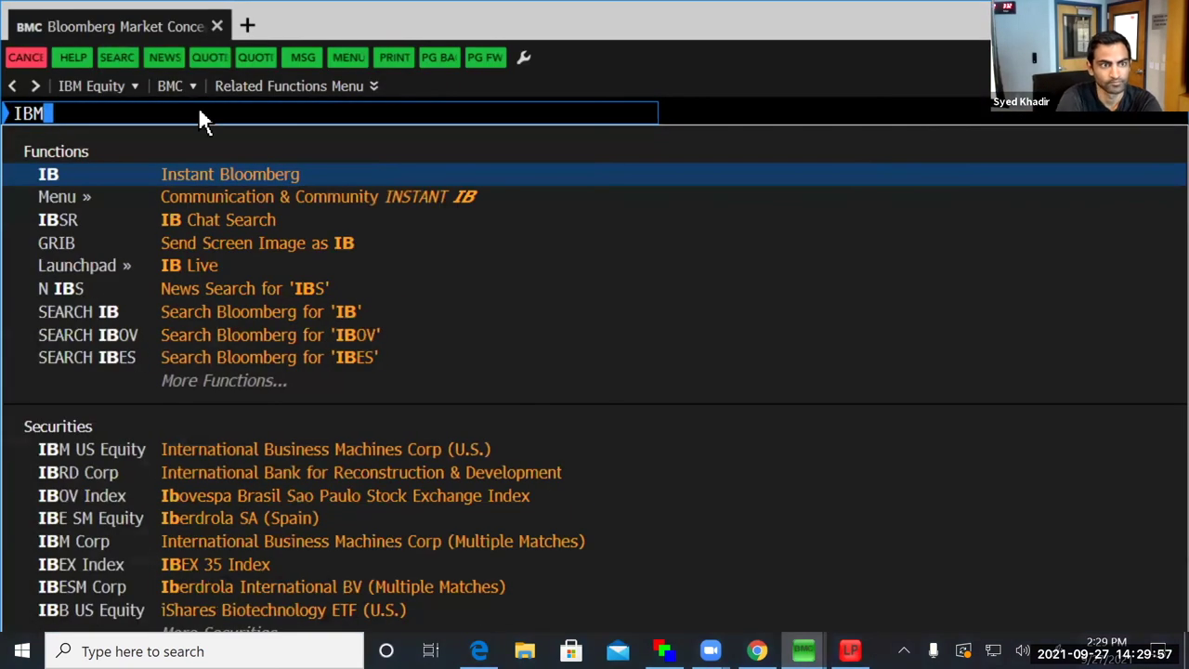
click(300, 173)
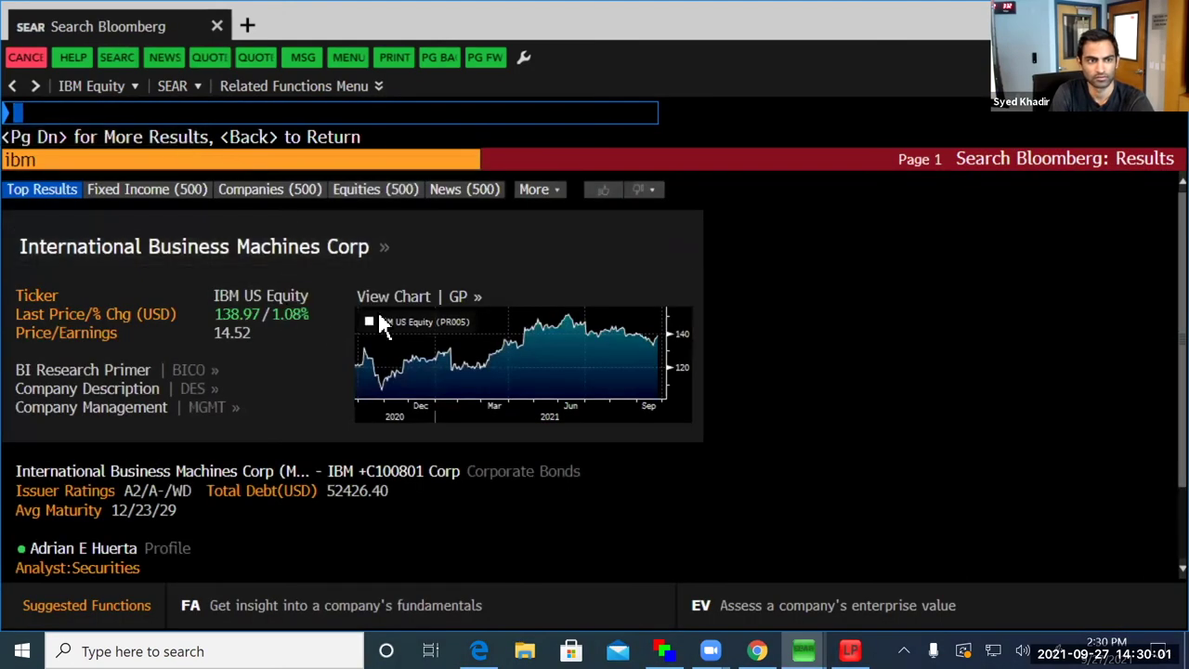
text(IBM)
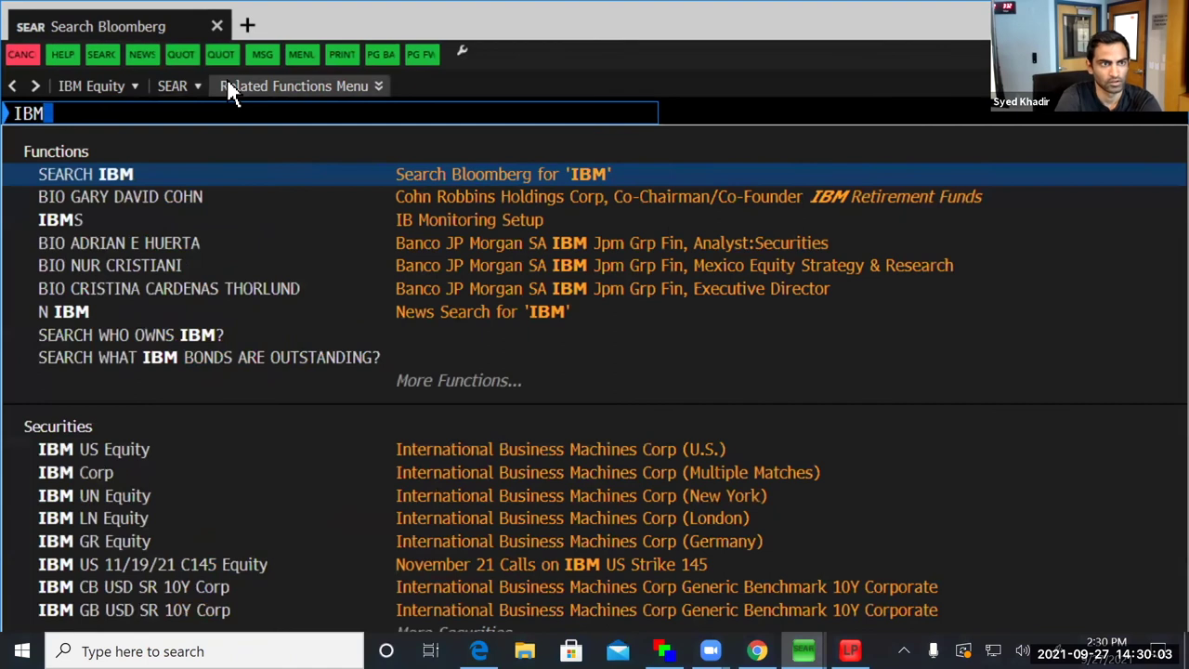
click(418, 455)
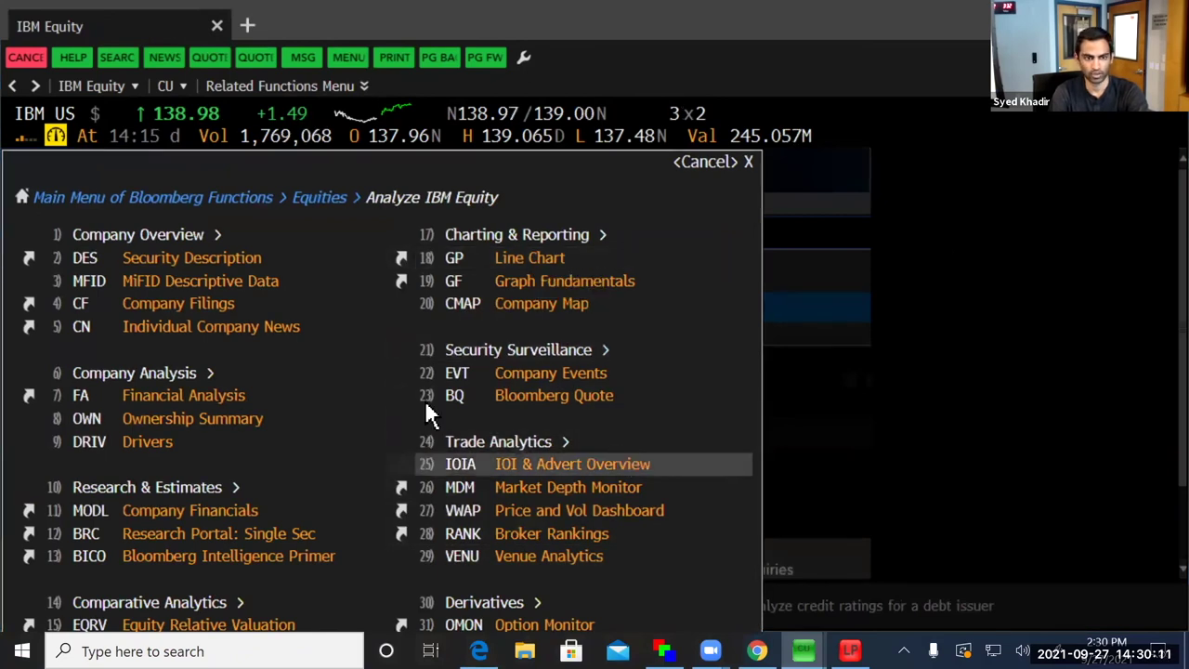
key(Escape)
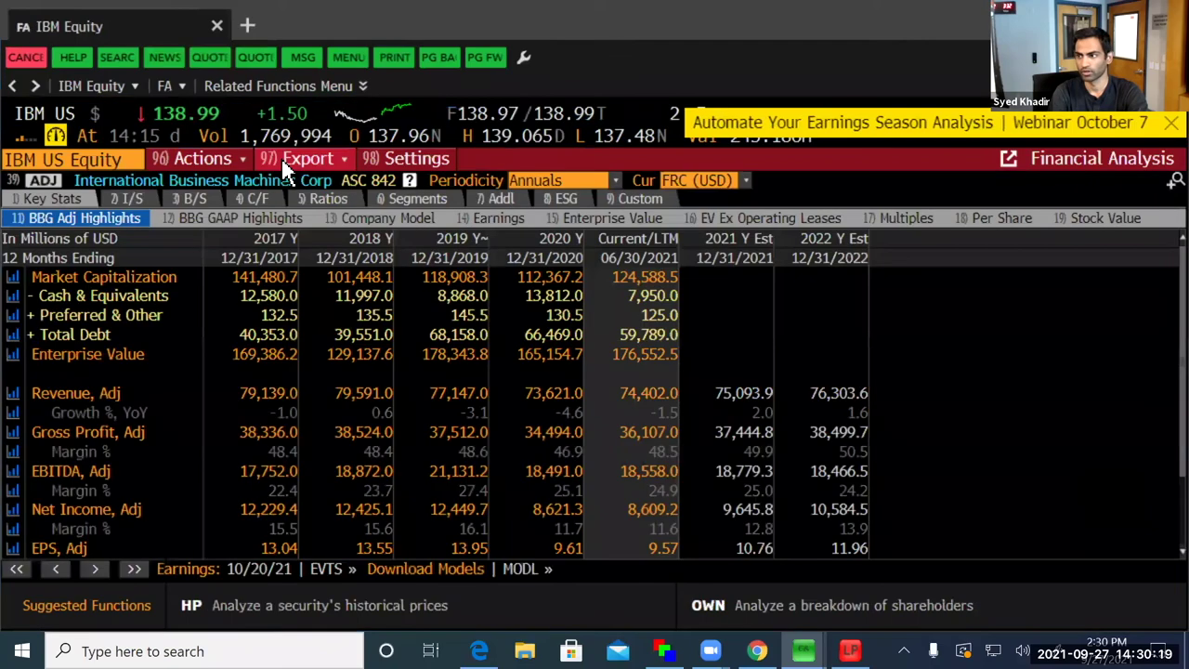
- Export IBM's Financial Analysis to Excel using the Current Template
click(282, 158)
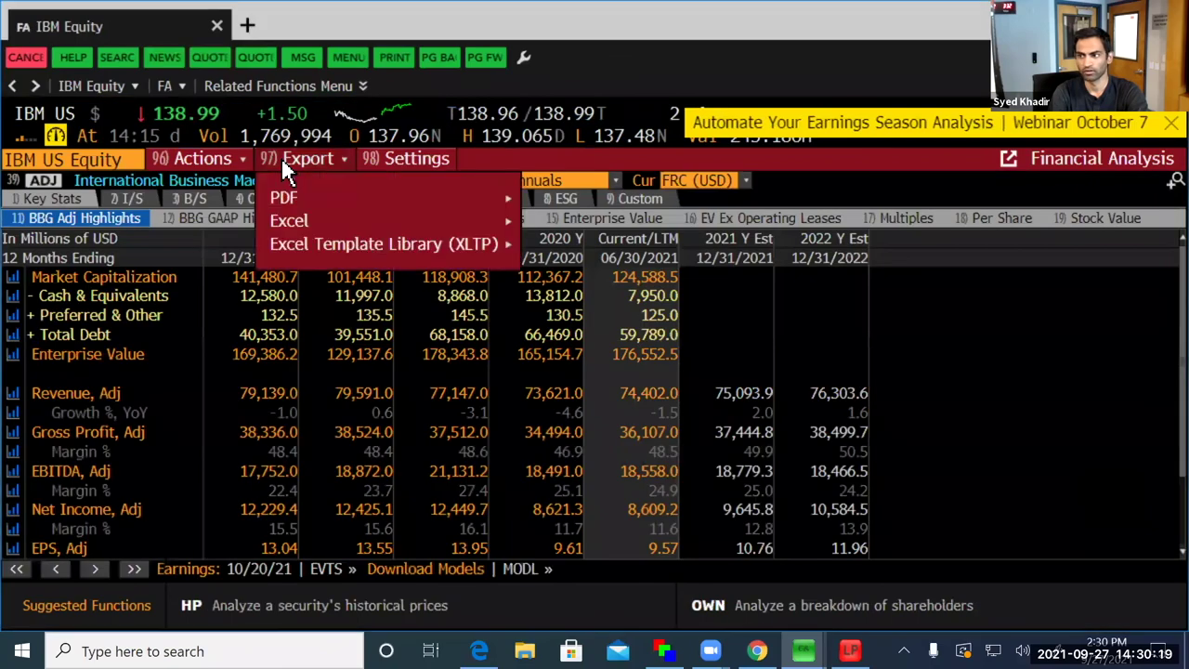
mouse_move(370, 227)
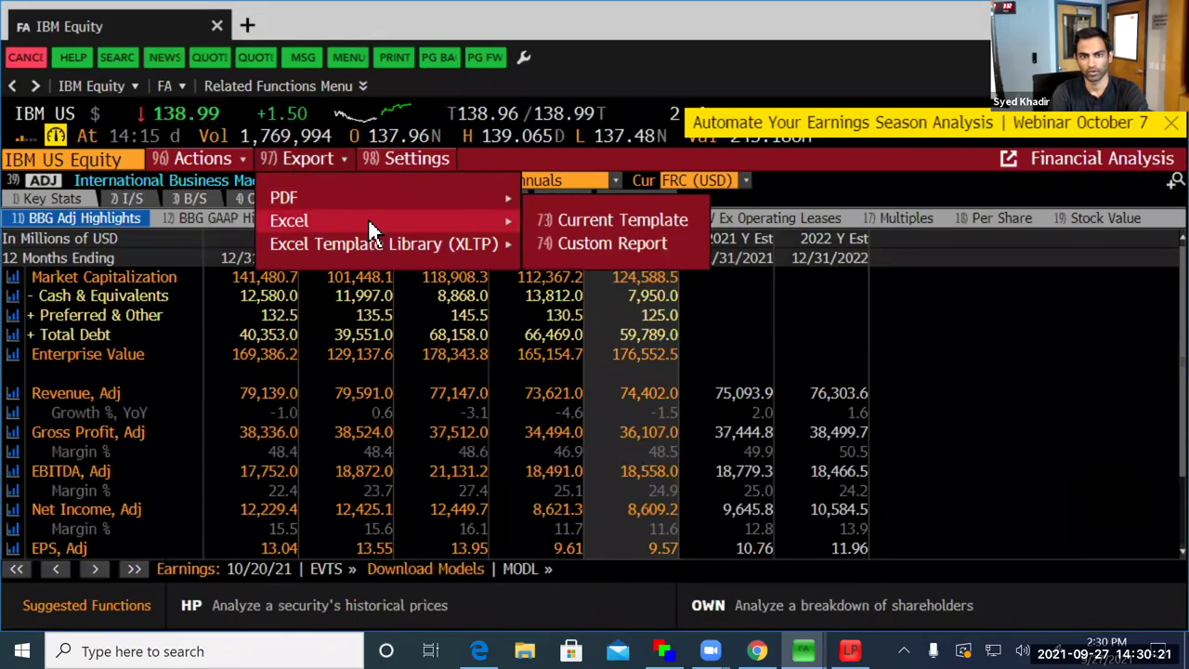
click(640, 222)
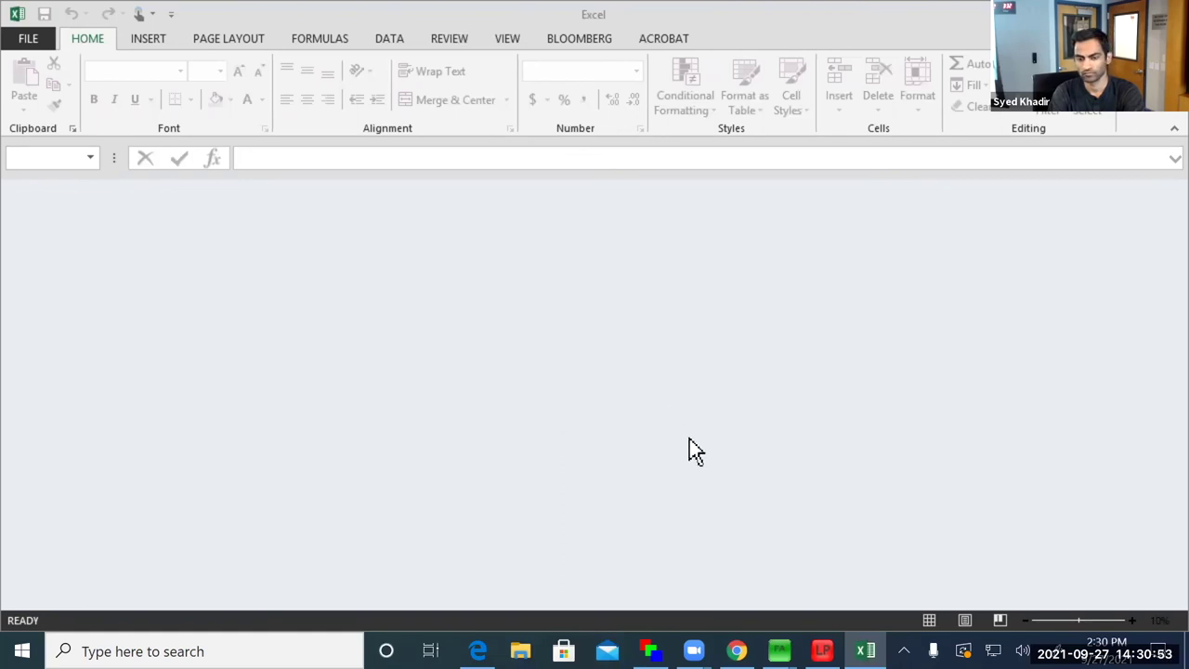
- Switch from the empty Excel window back to the FA IBM Equity window
mouse_move(778, 650)
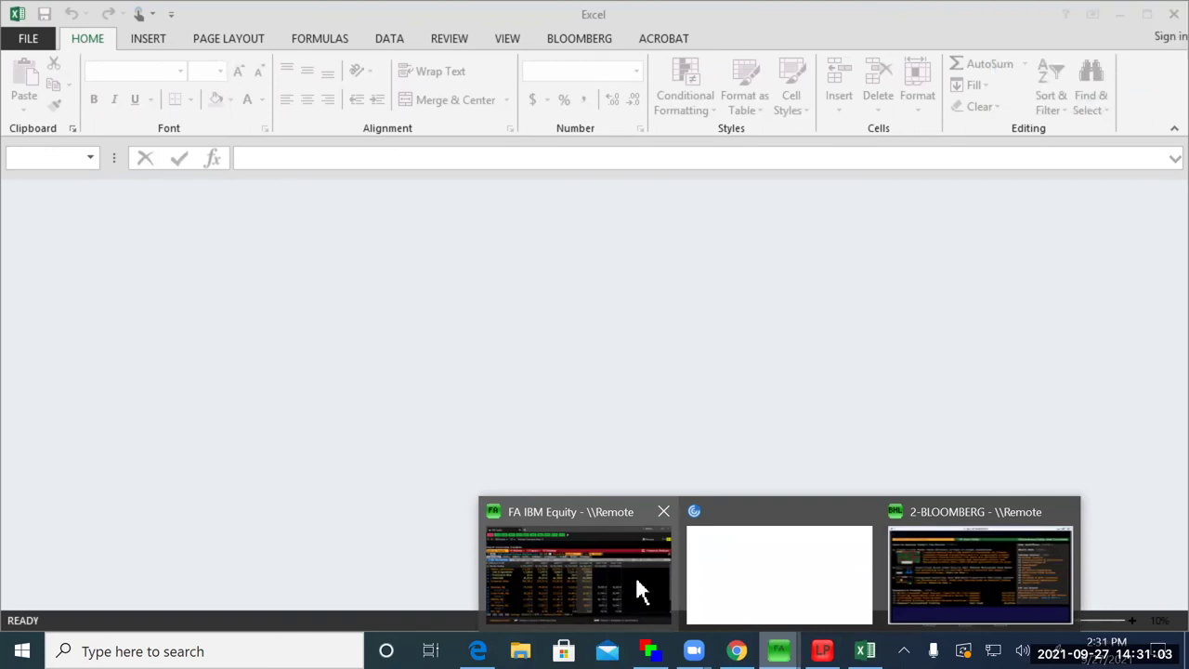
click(637, 580)
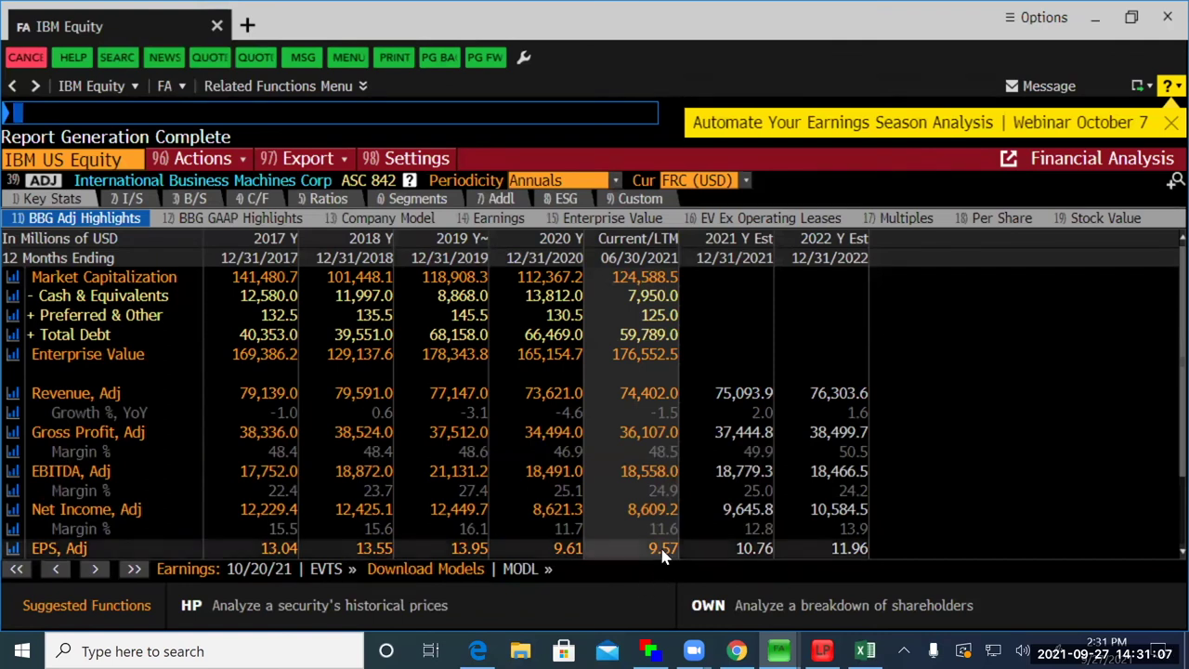
- Run OMON for IBM and load the 10/15/21 C137 call, briefly trying C138
click(15, 88)
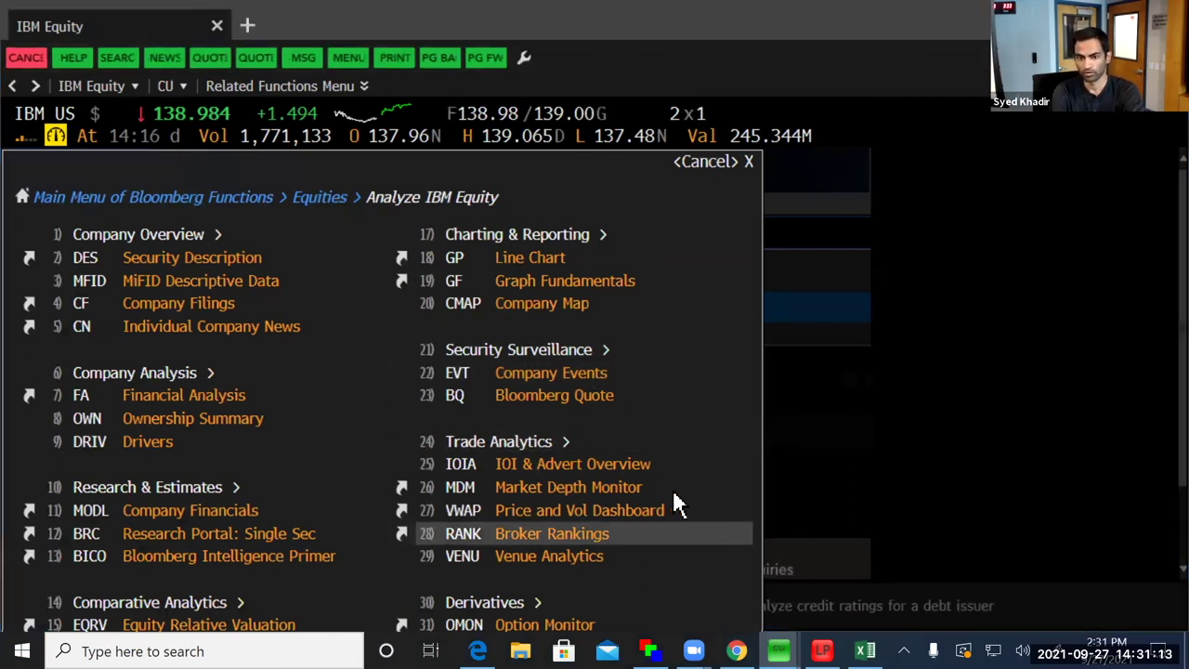
key(Escape)
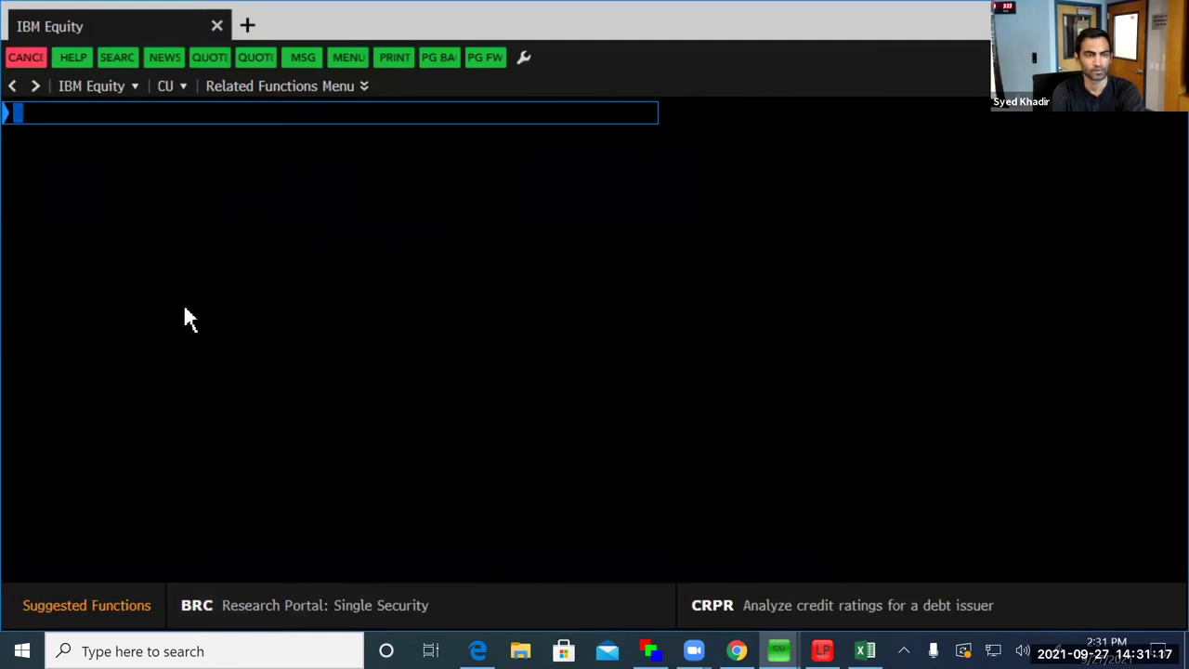
text(OMON)
key(Return)
click(135, 317)
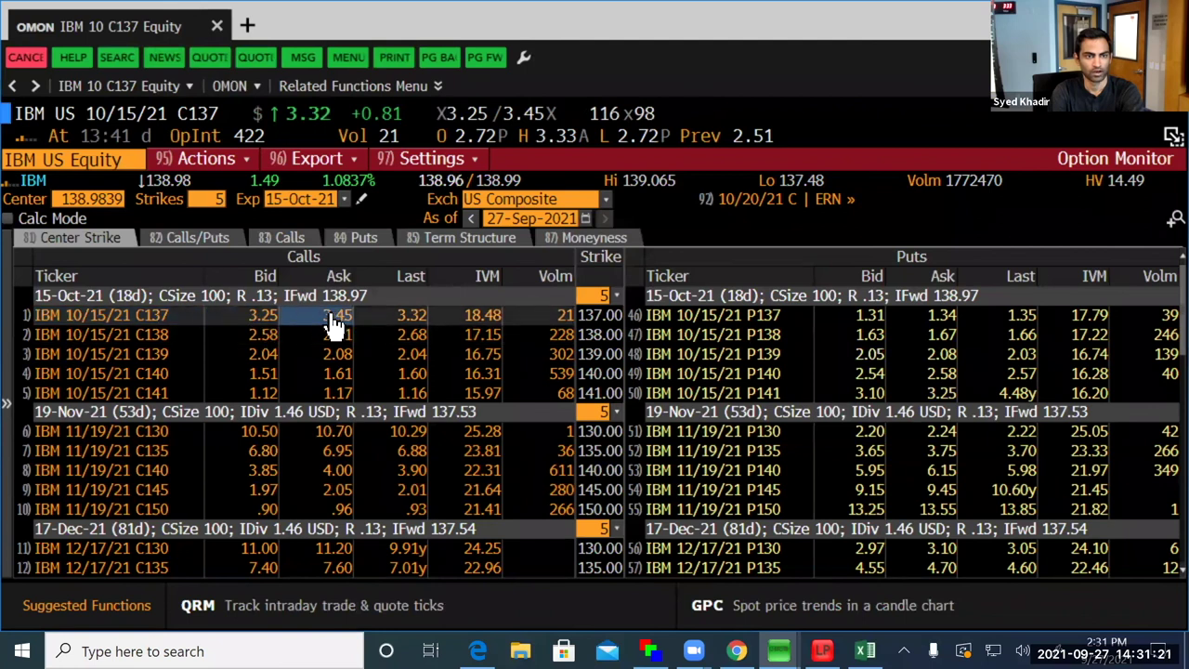
click(146, 329)
click(146, 318)
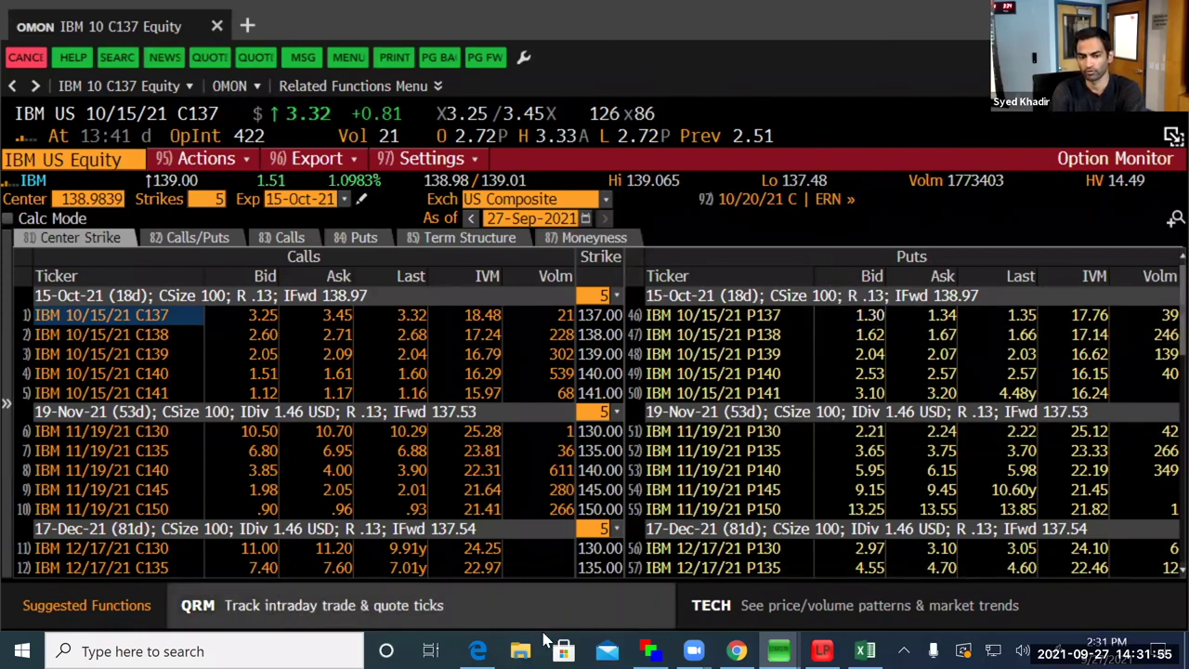
- Return to the PowerPoint deck and start the slide show from the Stevens closing slide 8
mouse_move(478, 651)
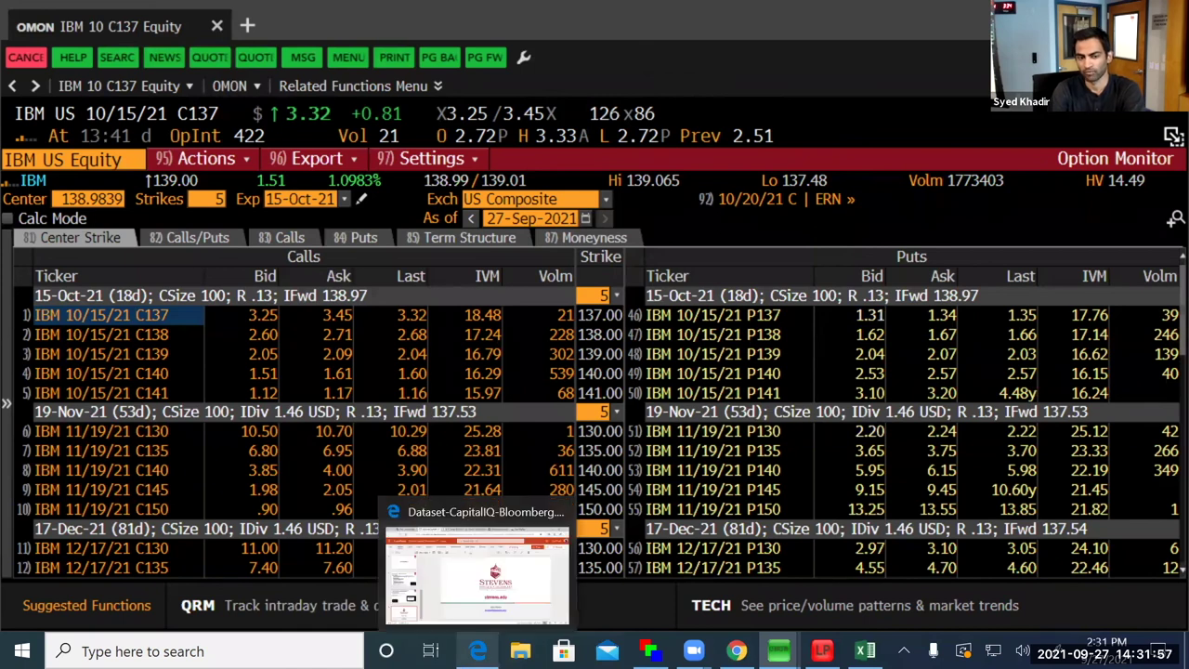
click(477, 576)
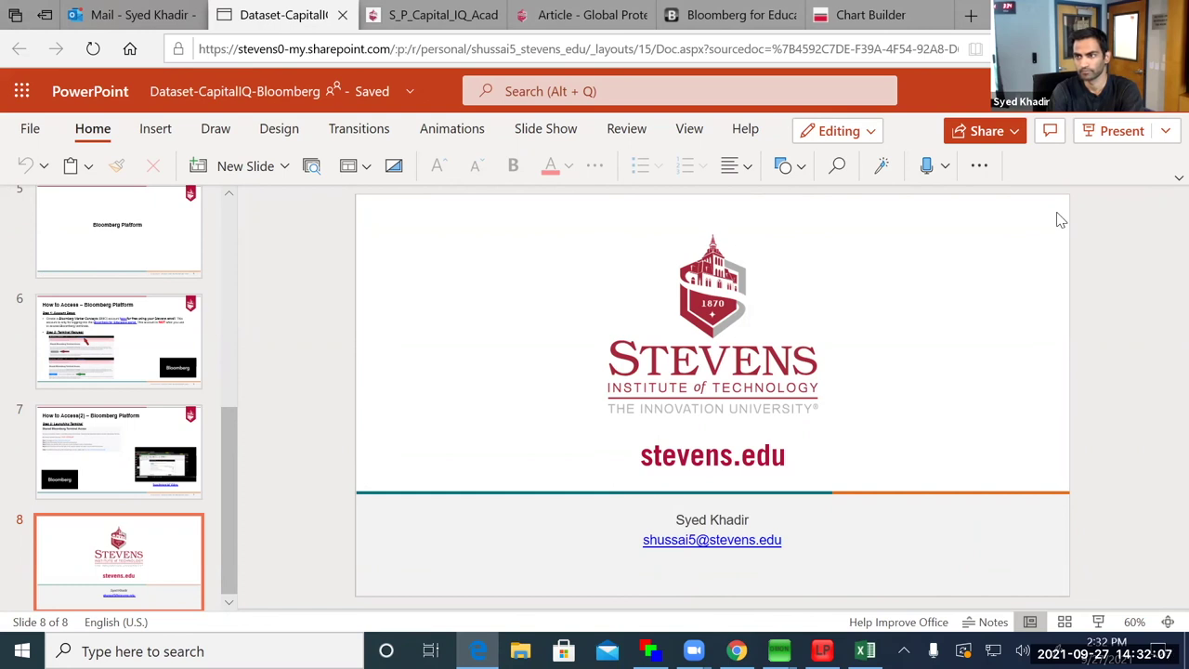
click(1094, 622)
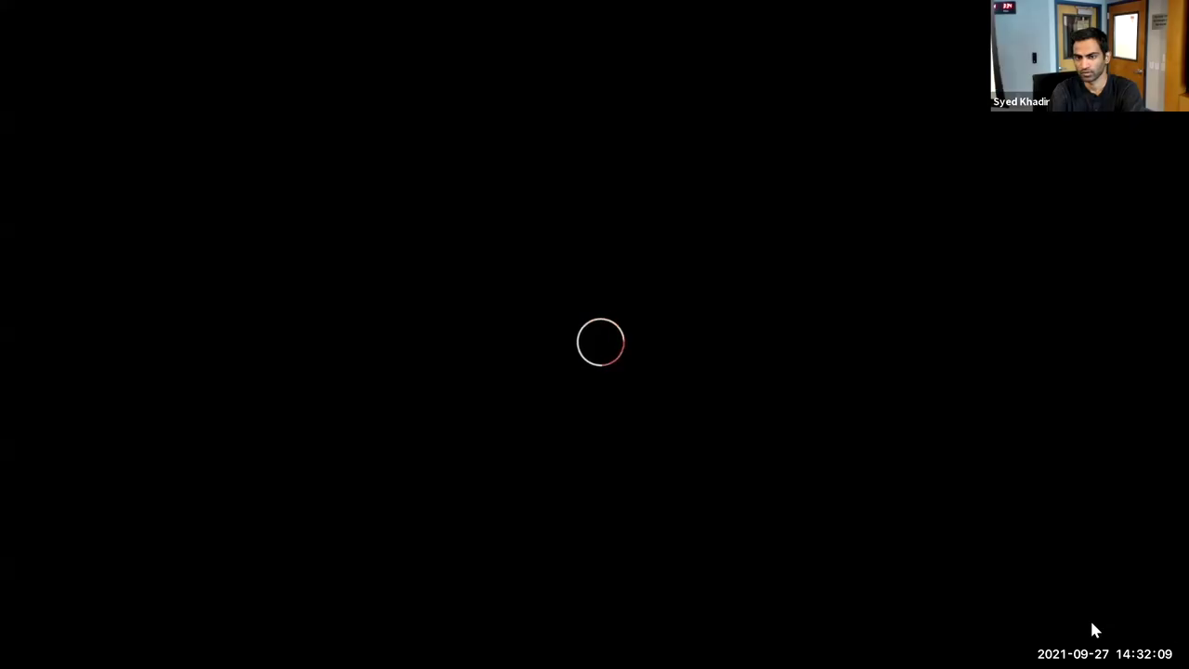